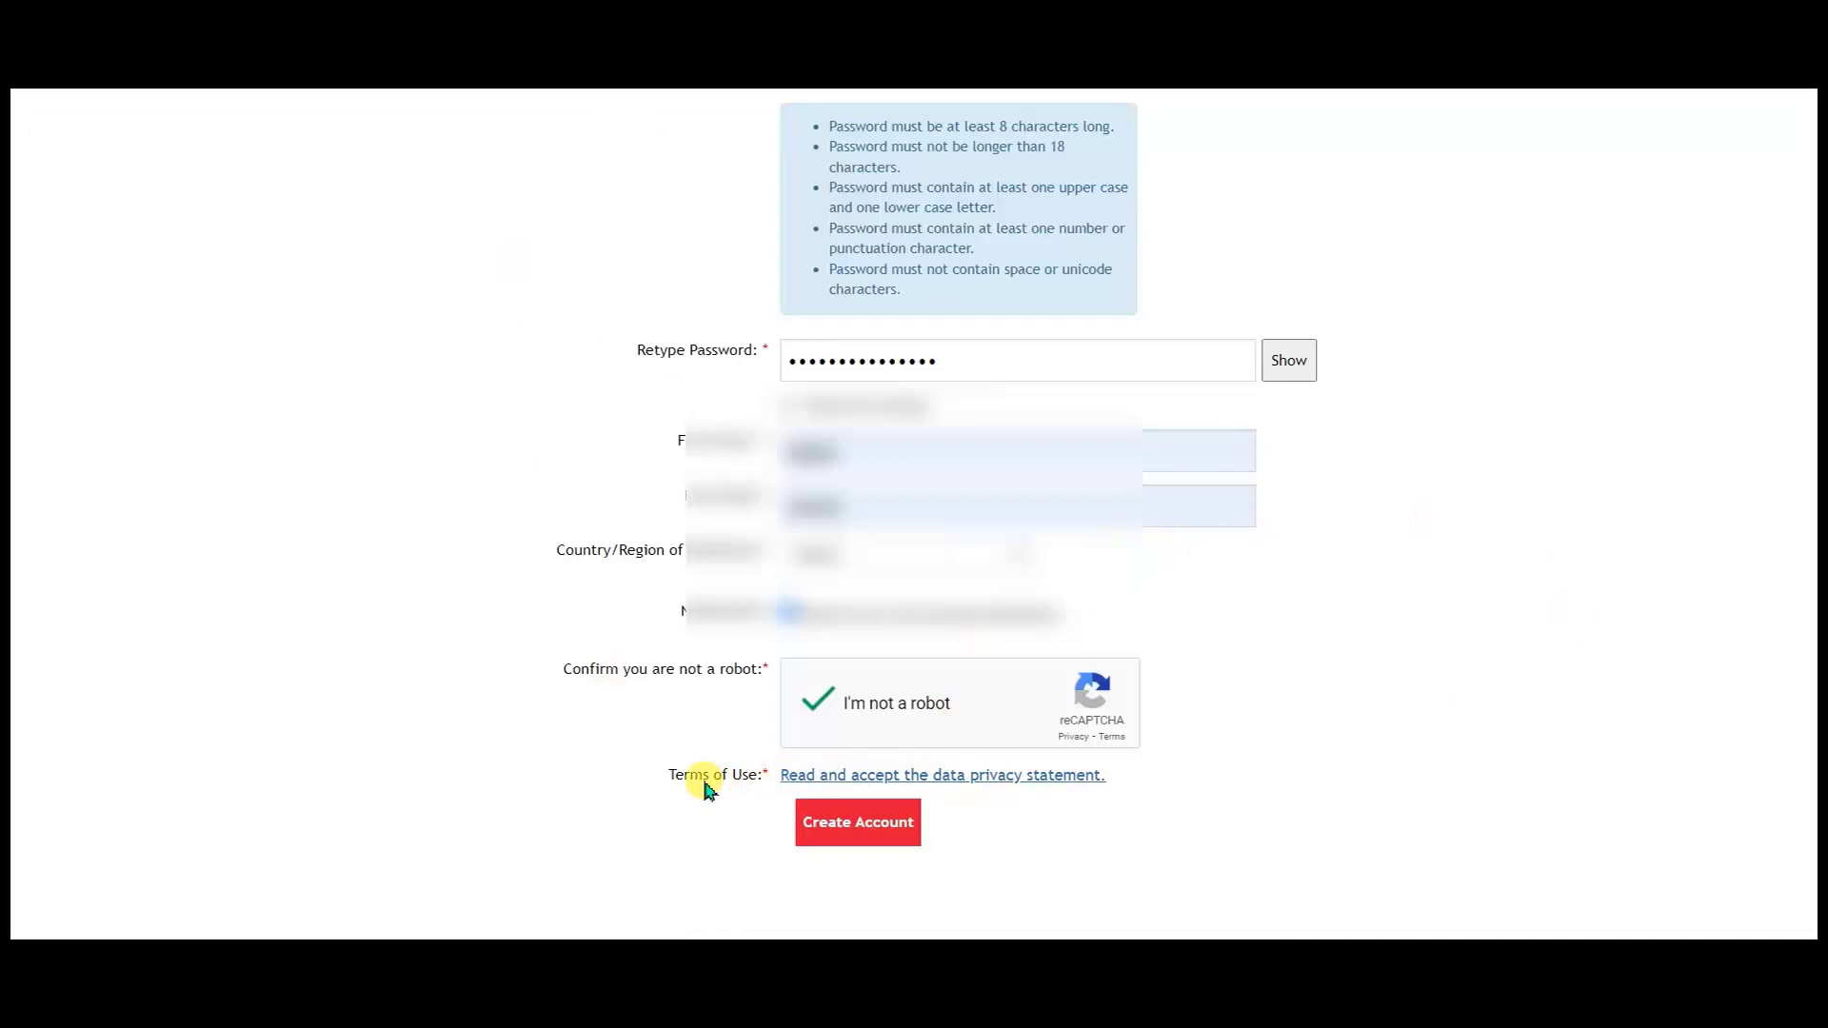
Accept the data privacy statement once a country of residence is selected, and submit the account registration form.
left_click(828, 776)
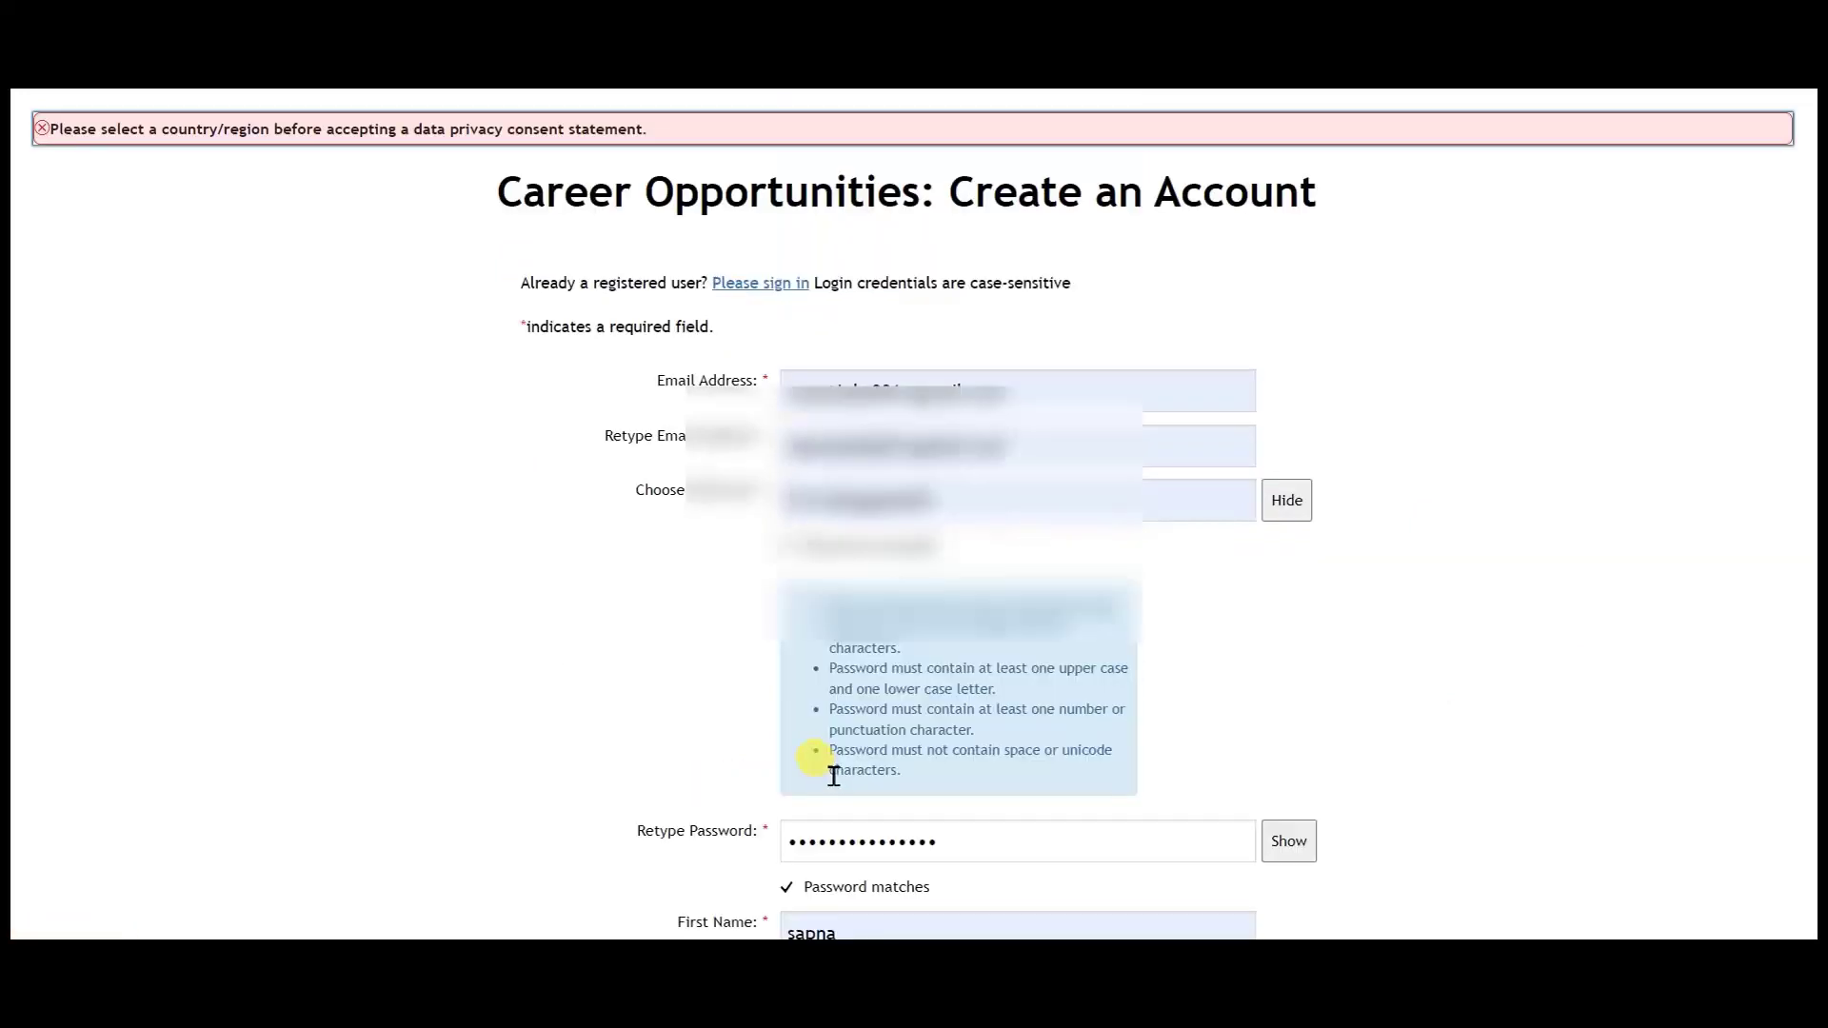
scroll(856, 729, "down", 5)
left_click(861, 744)
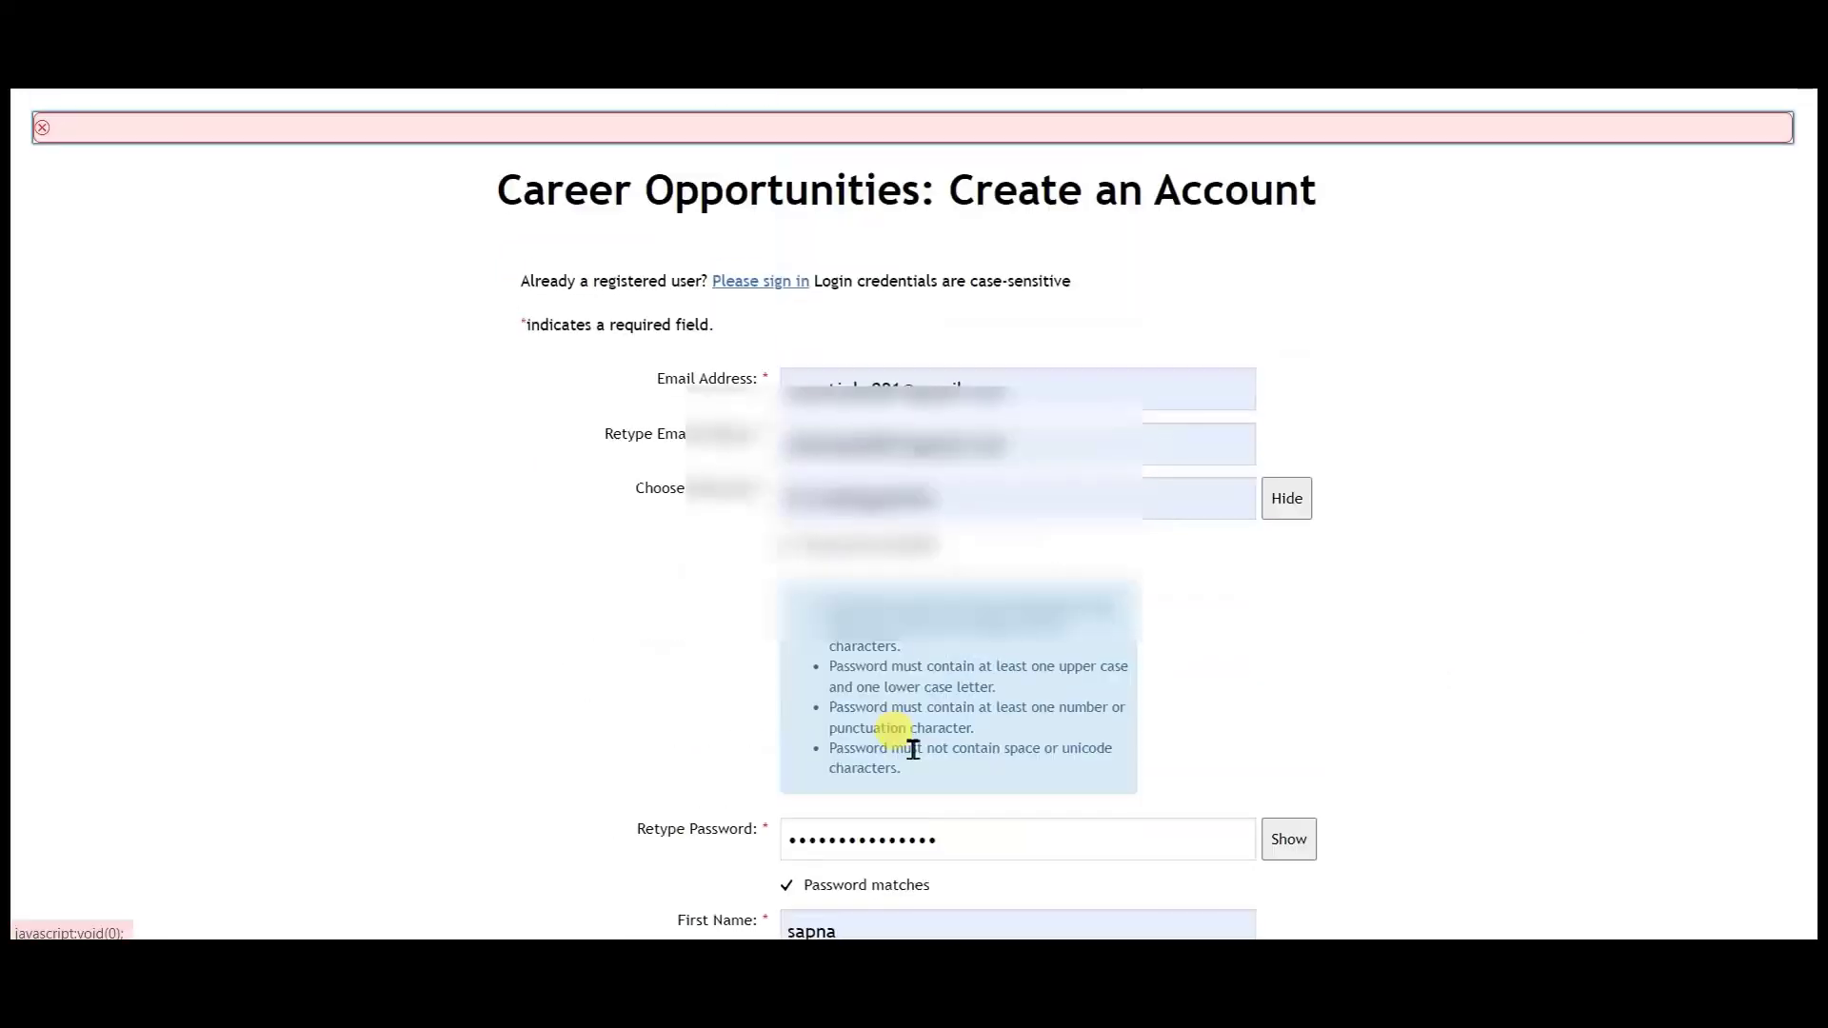
scroll(933, 713, "down", 3)
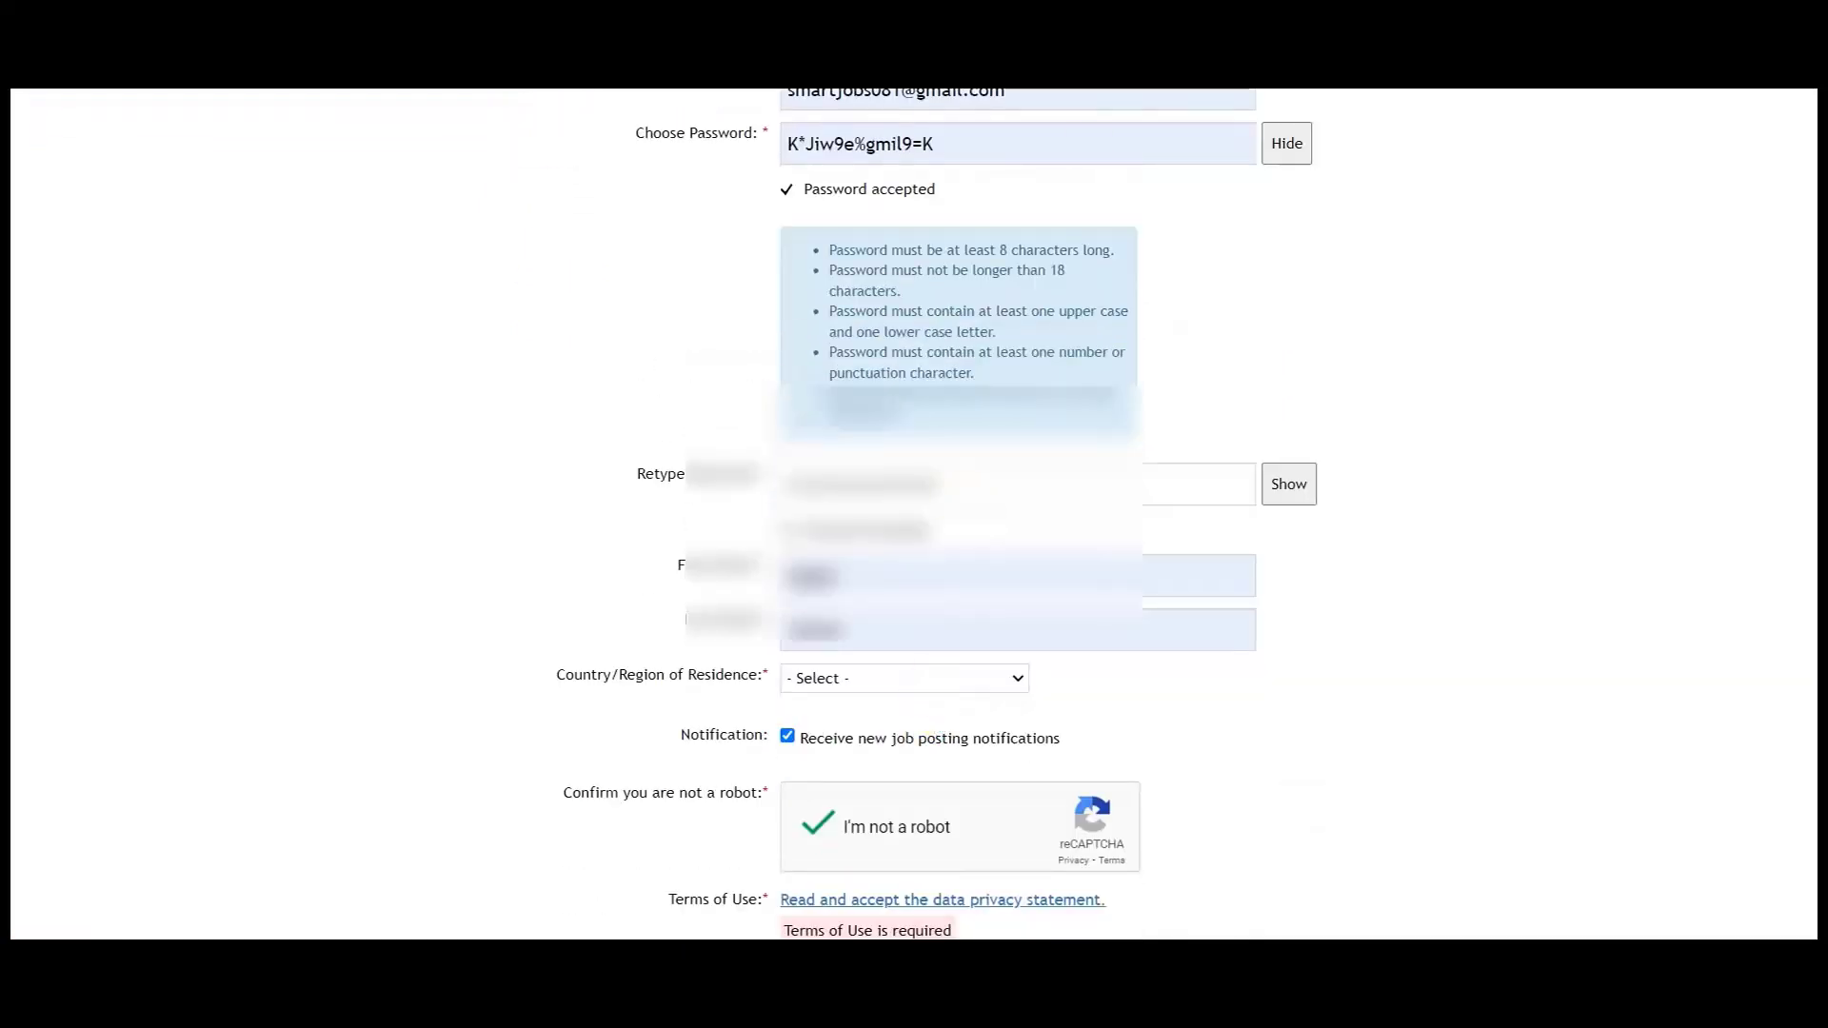
left_click(943, 900)
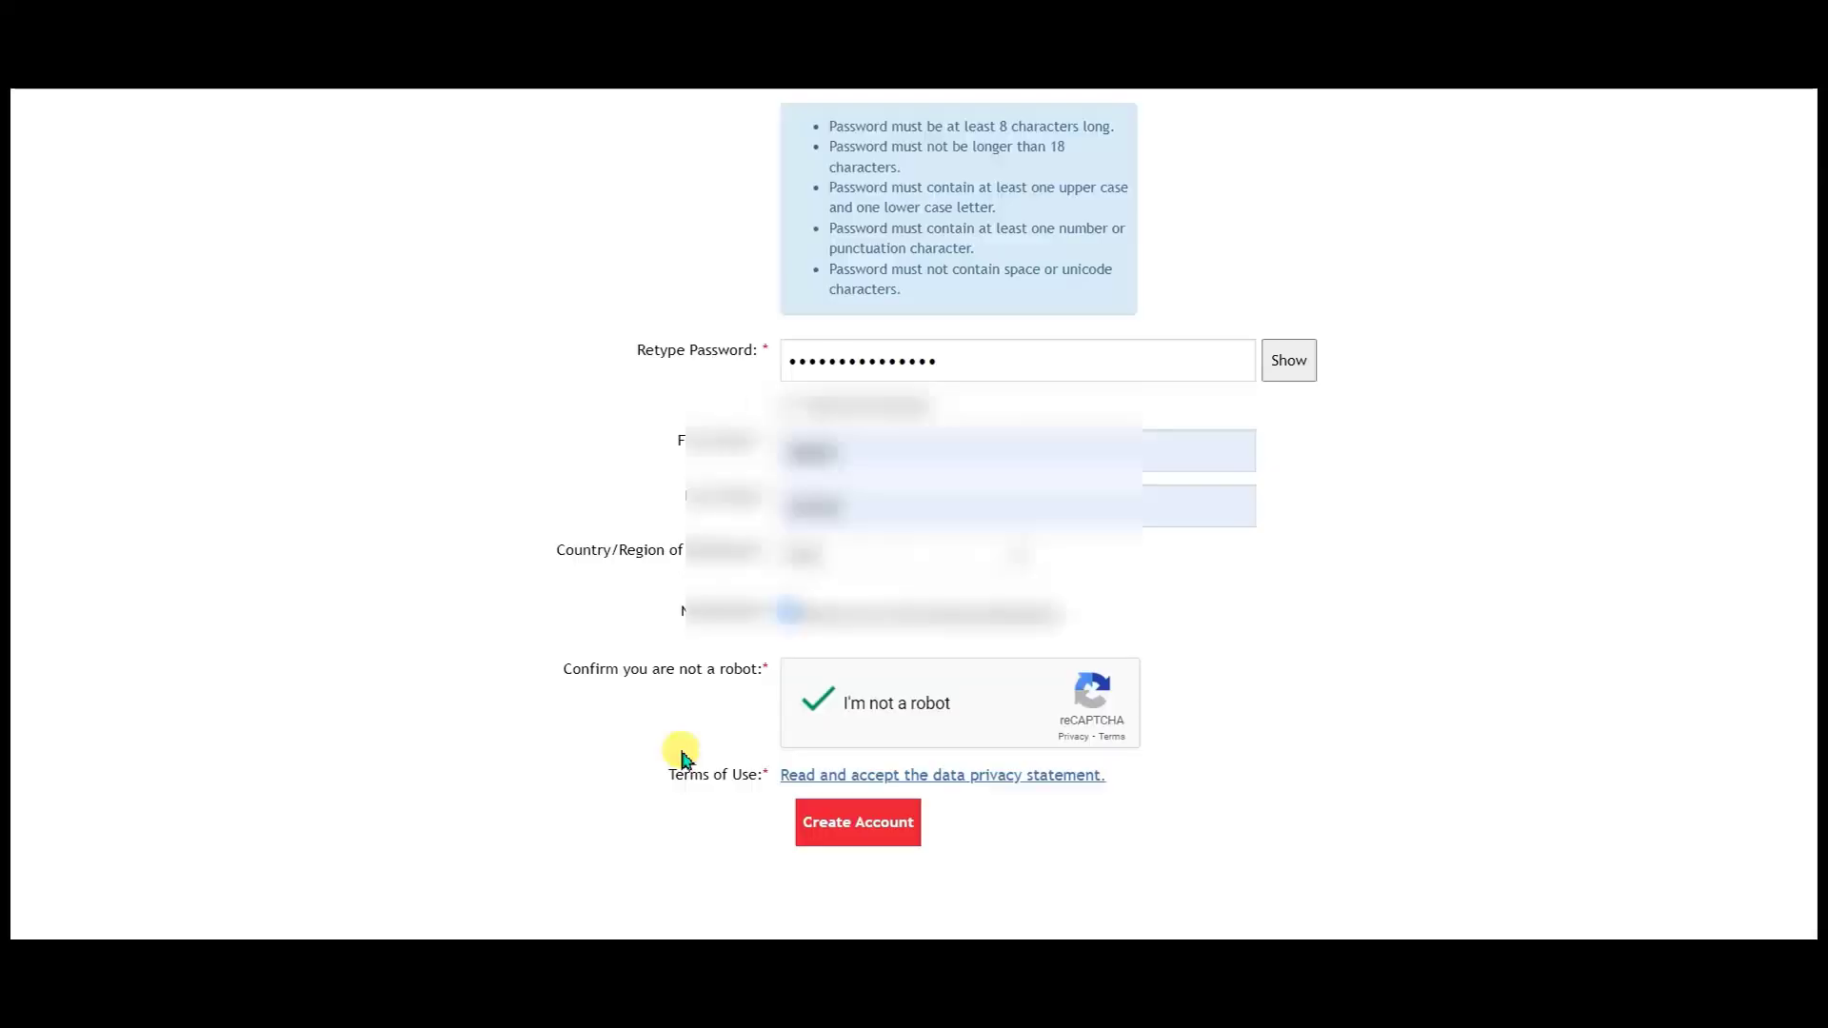
left_click(682, 752)
left_click(848, 828)
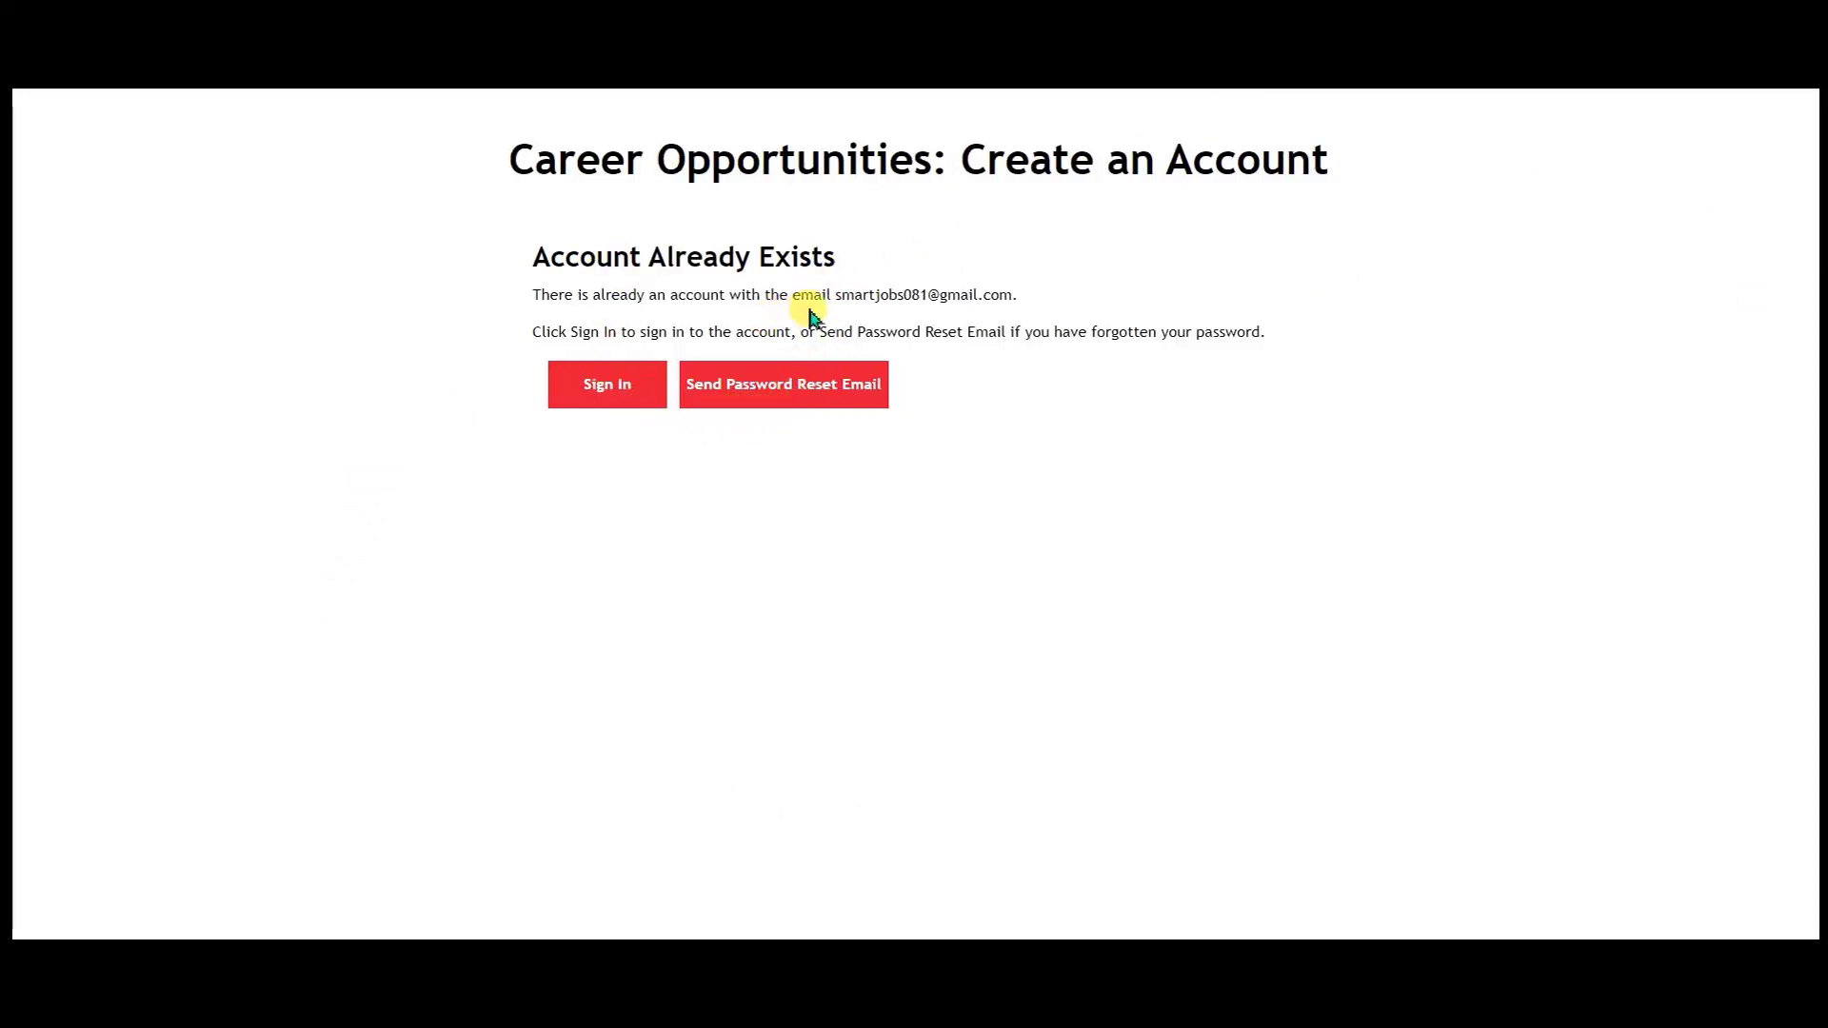
Proceed to sign in with the already registered e-mail address and open the job application.
left_click_drag(838, 293, 967, 311)
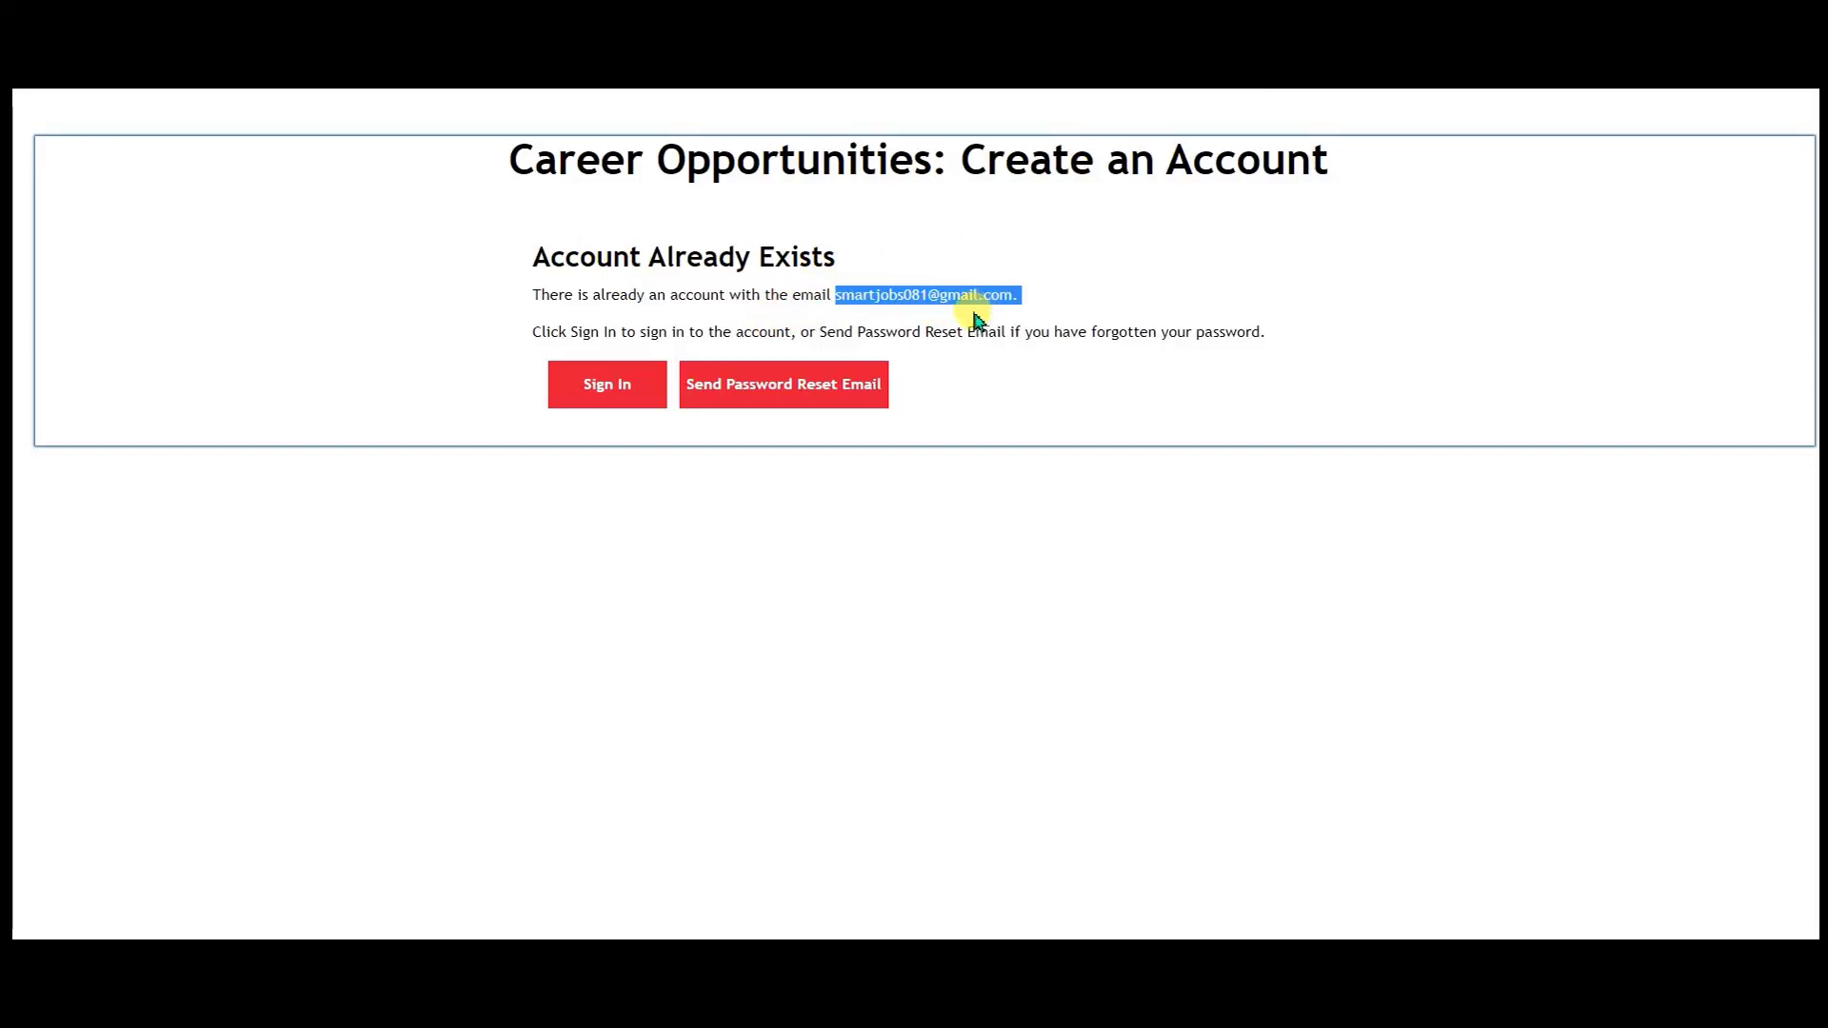
left_click(1050, 490)
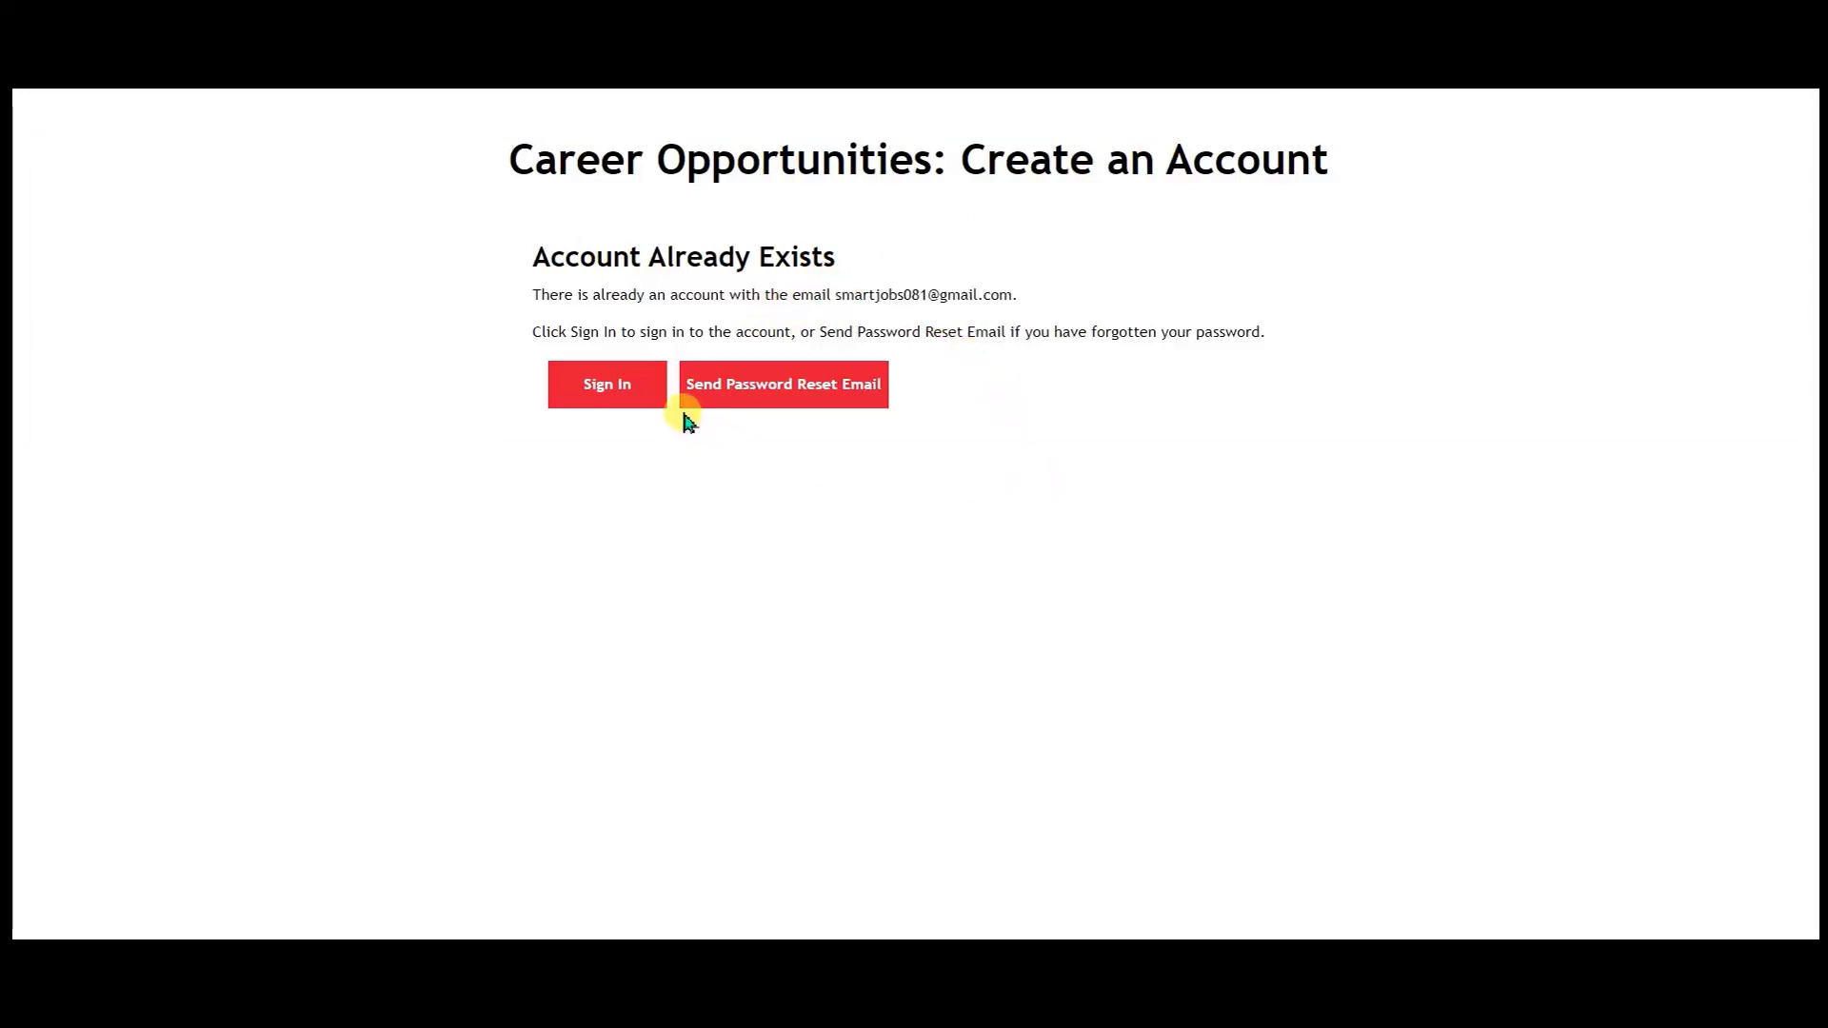
left_click(600, 405)
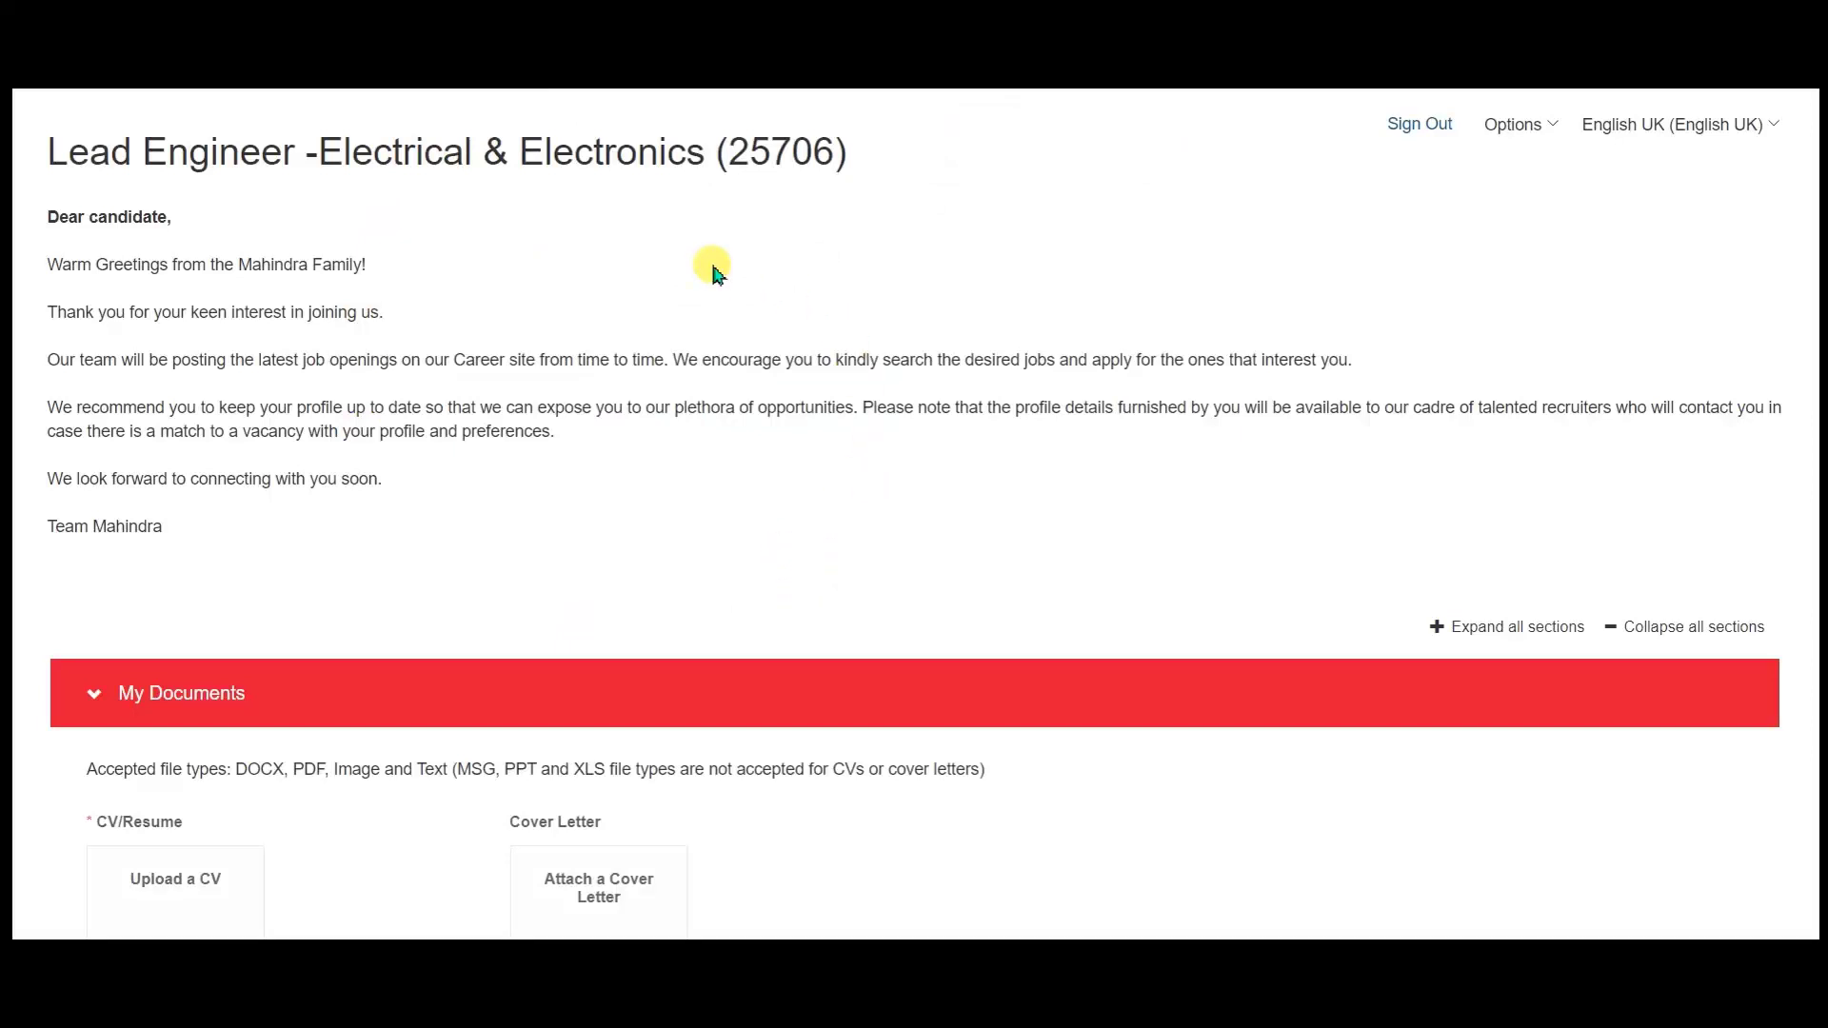
Upload the CV and attach cover latter.docx as the cover letter in the application's My Documents section.
scroll(738, 305, "down", 7)
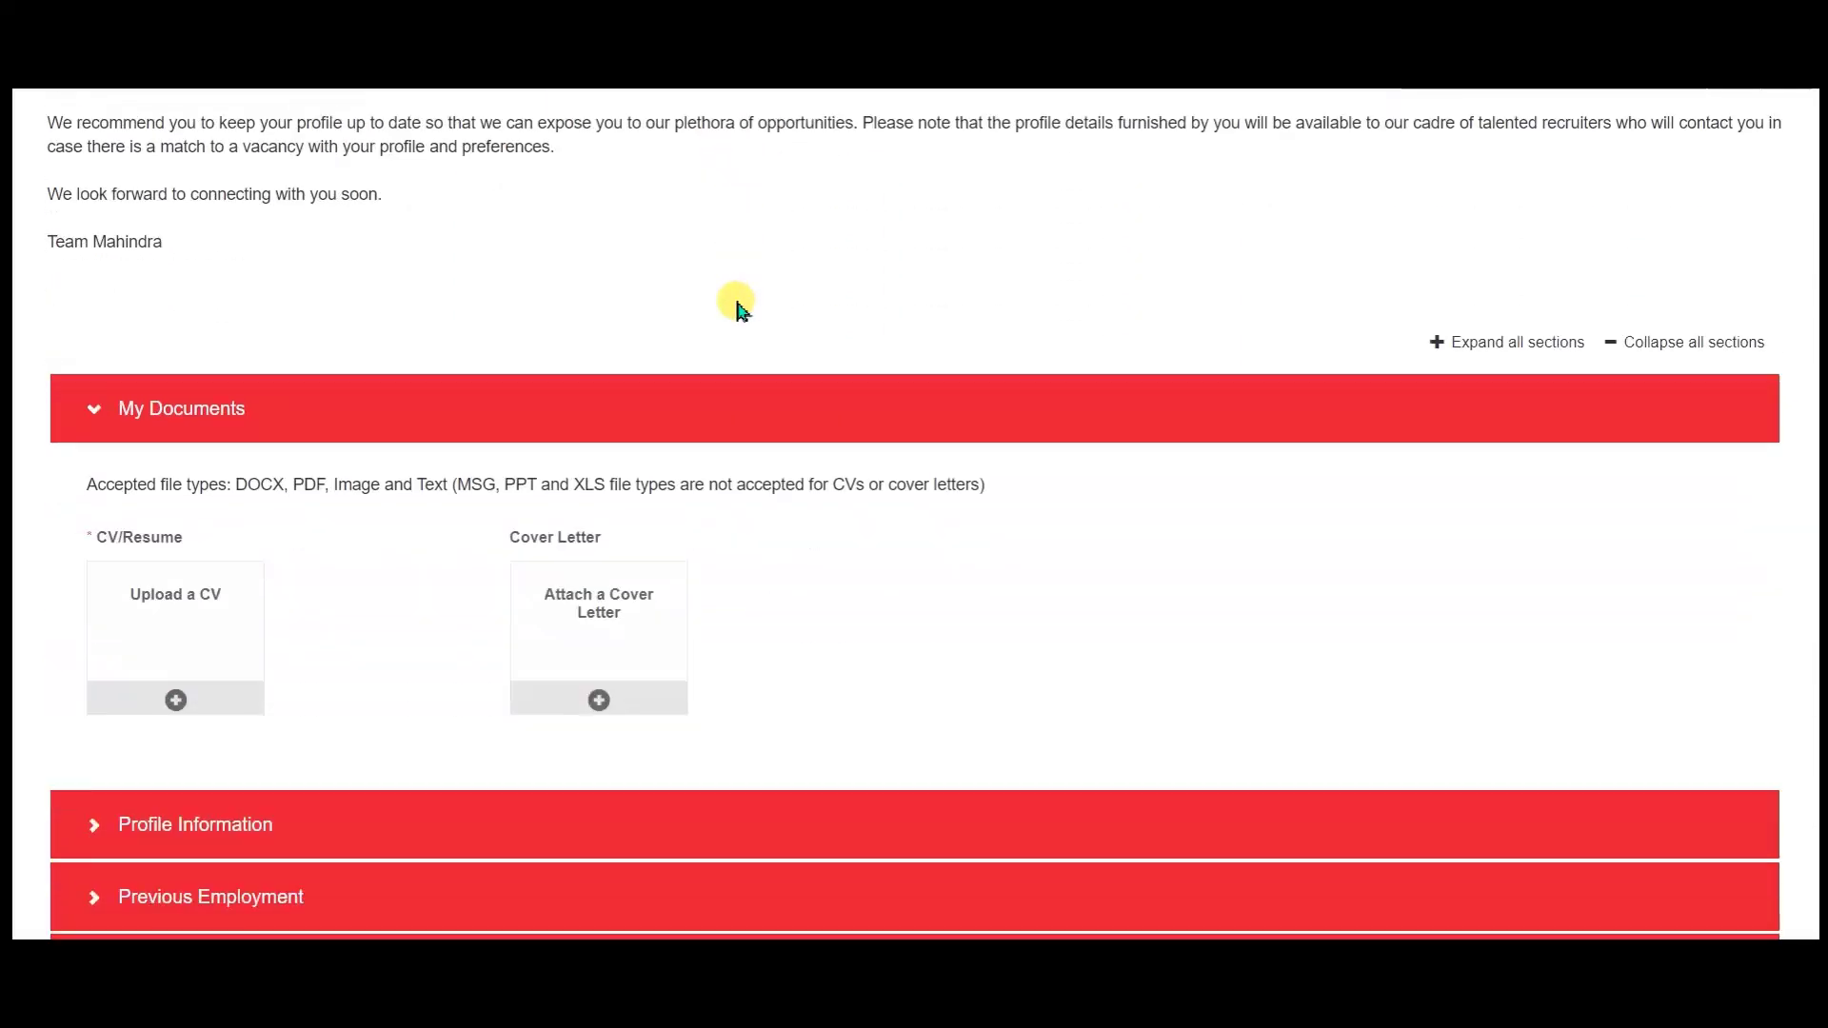
scroll(739, 305, "up", 8)
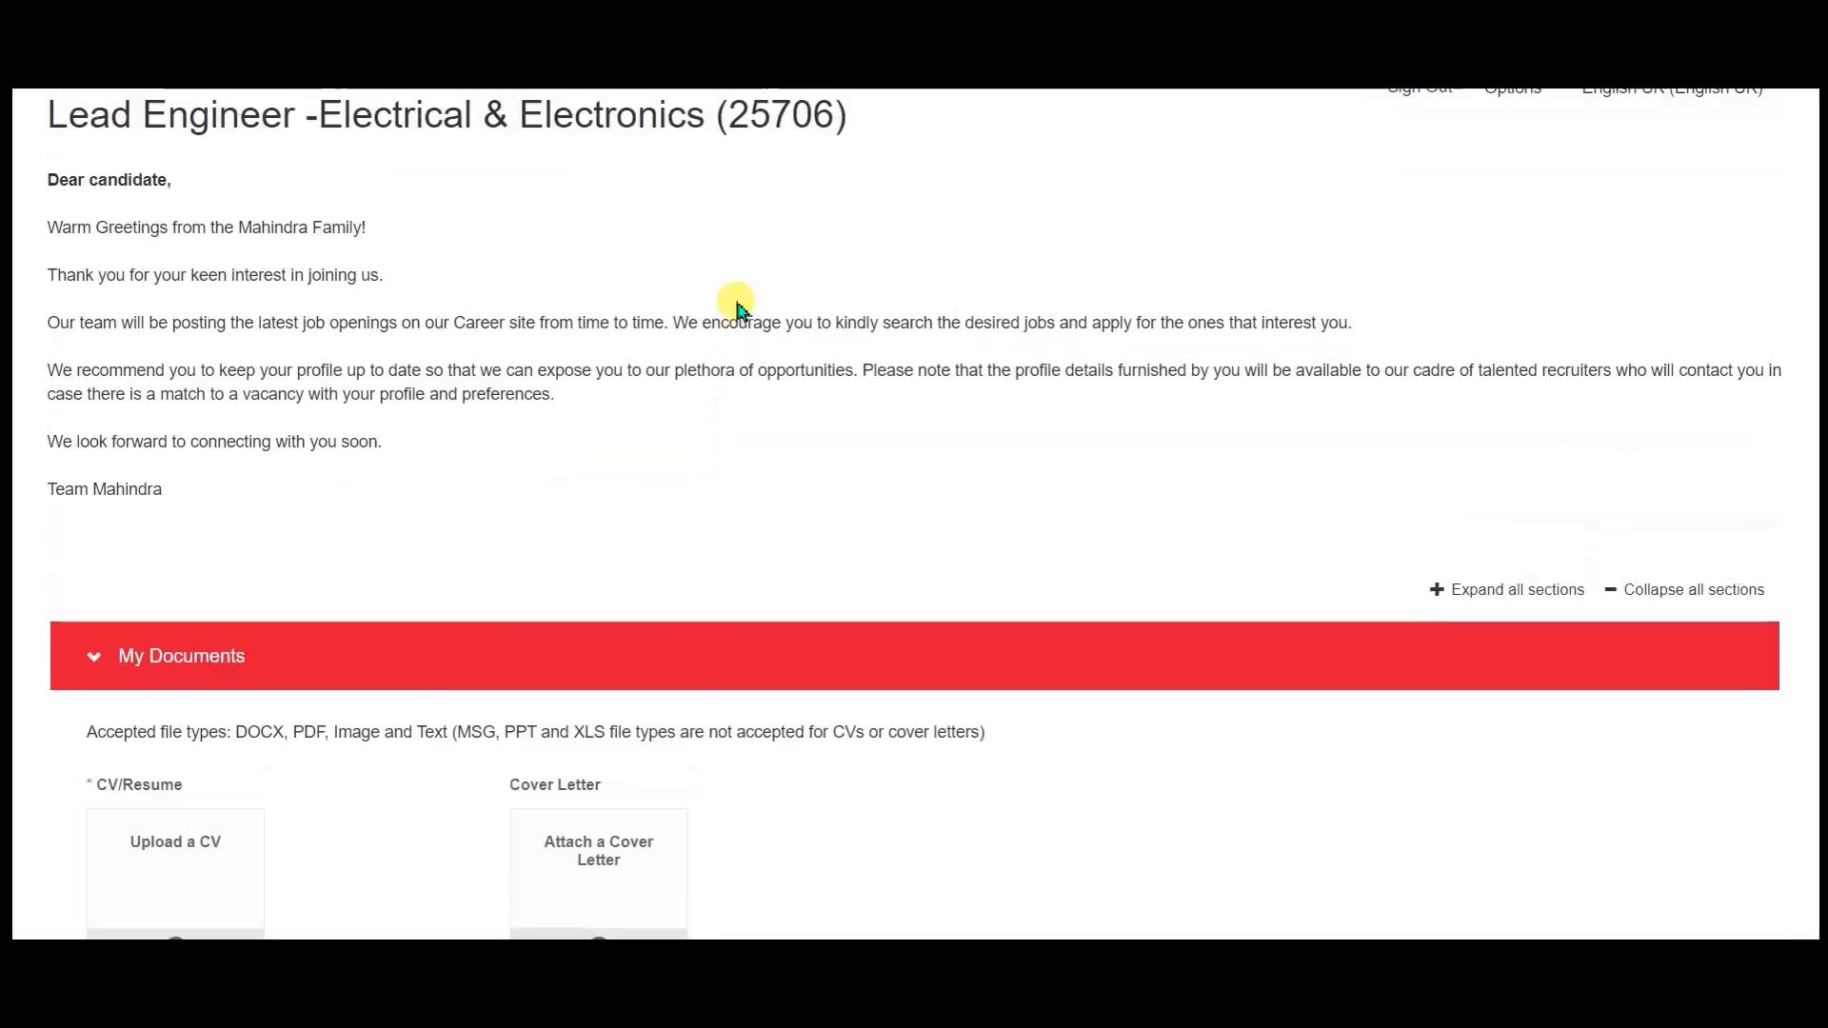
scroll(258, 571, "down", 1)
scroll(249, 562, "down", 3)
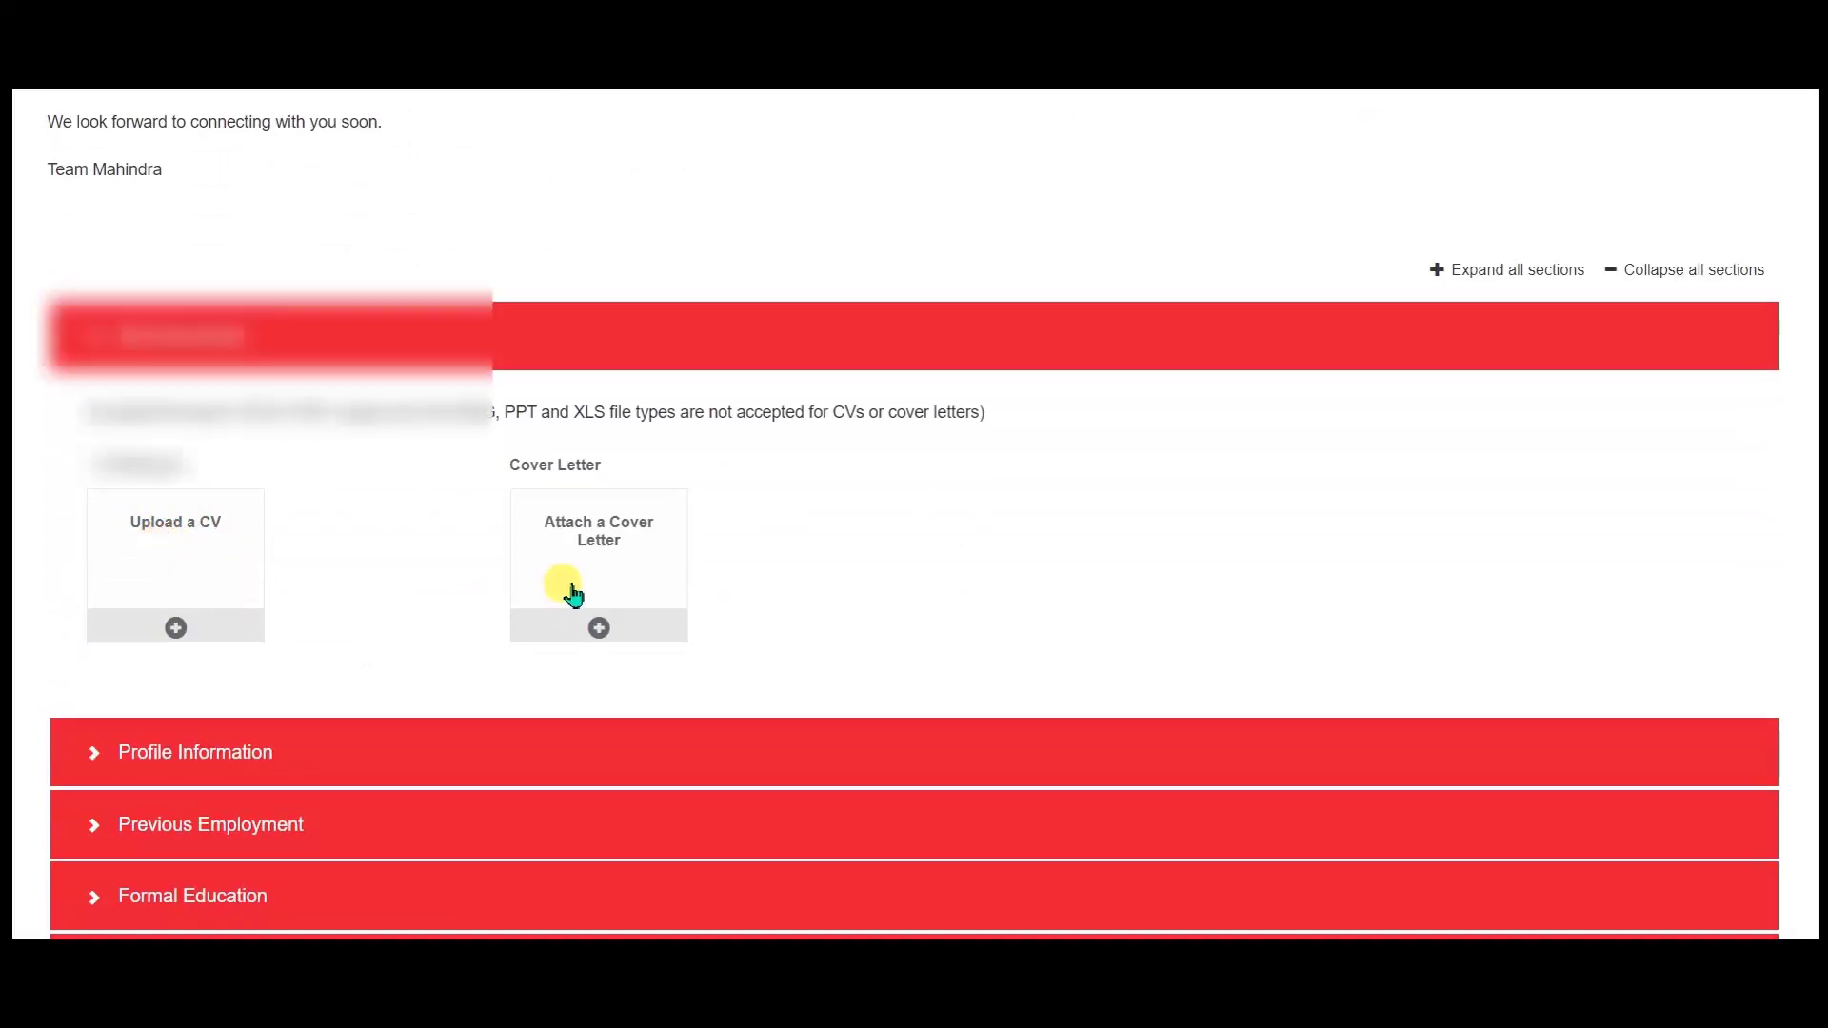
scroll(574, 595, "down", 3)
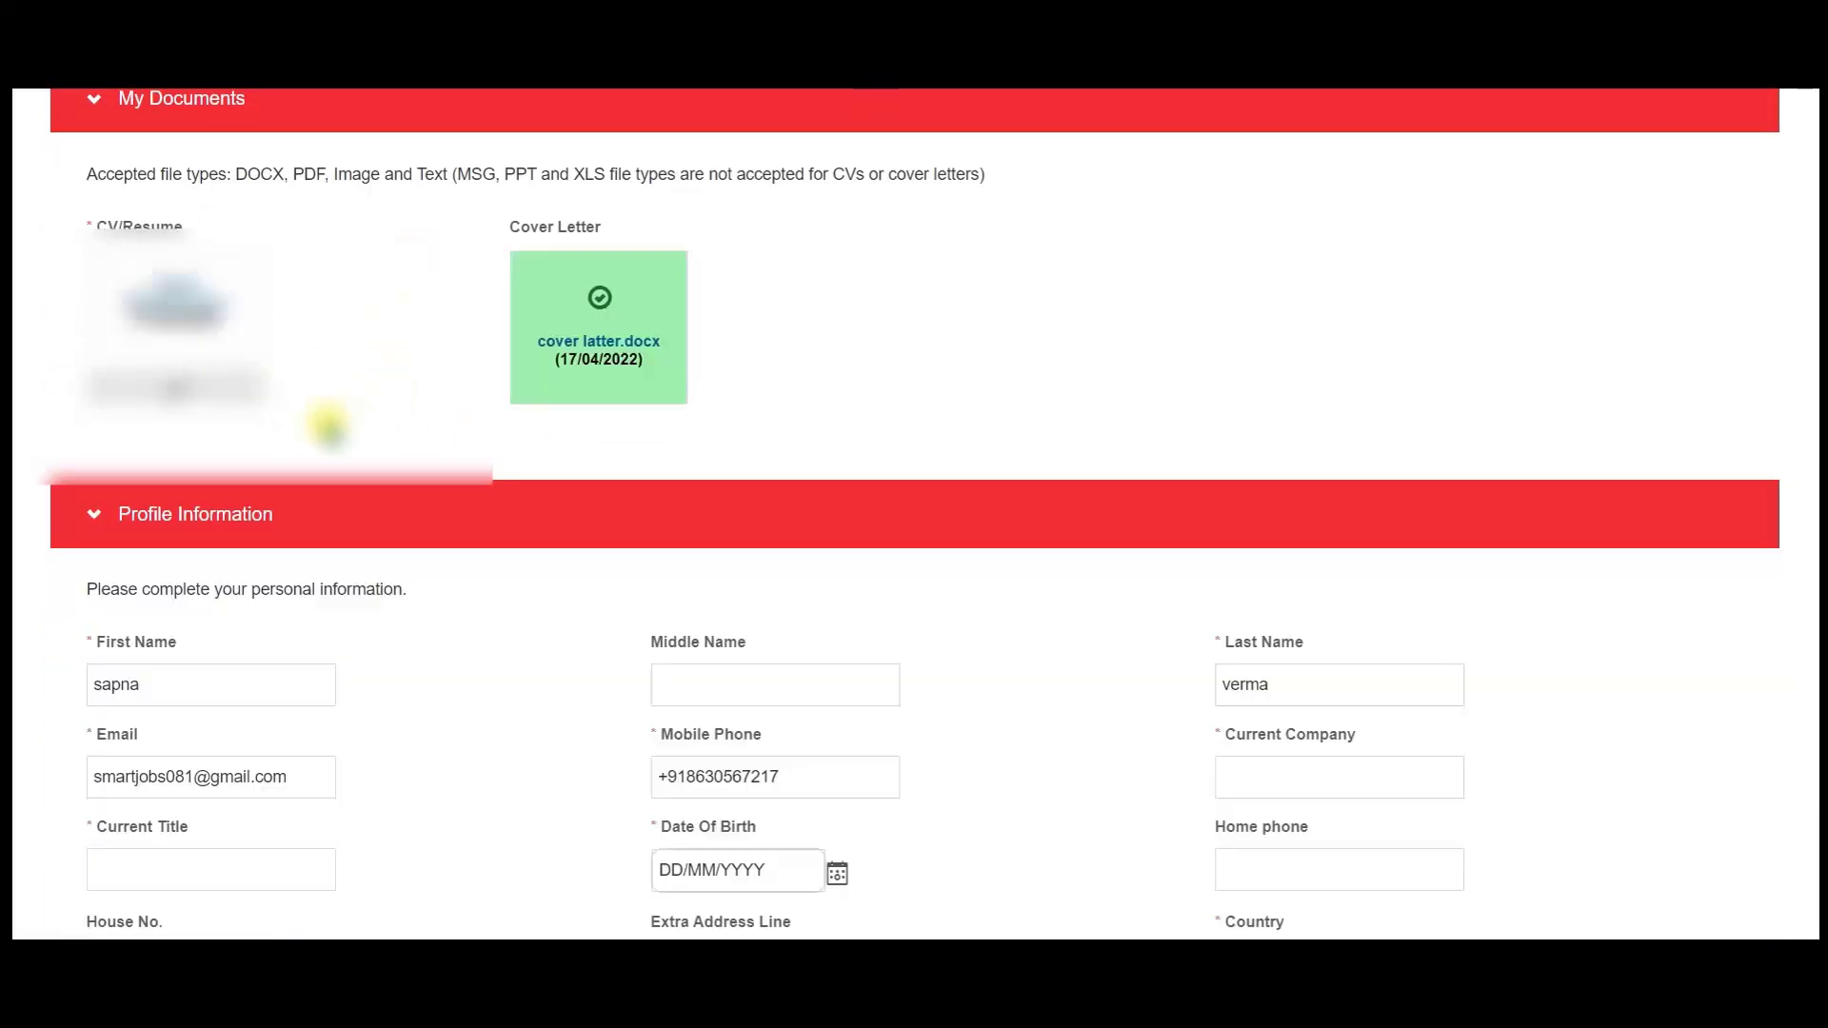
mouse_move(604, 386)
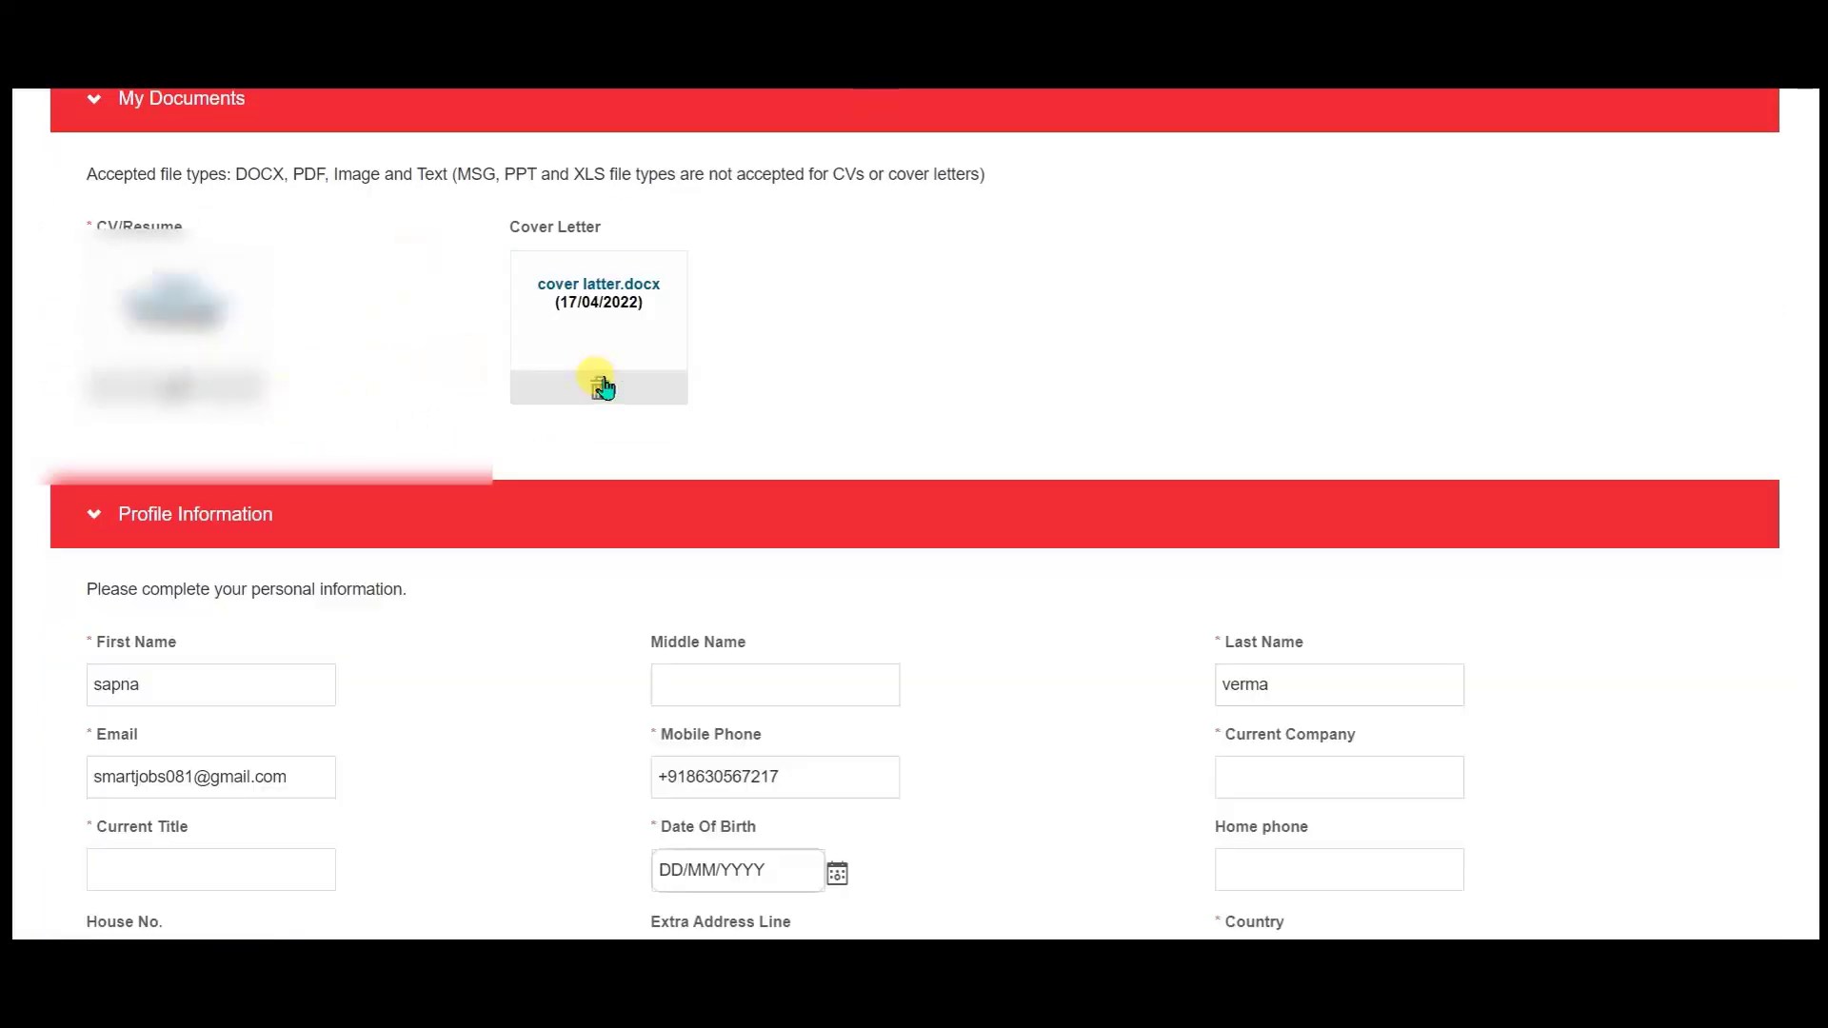
scroll(651, 441, "down", 3)
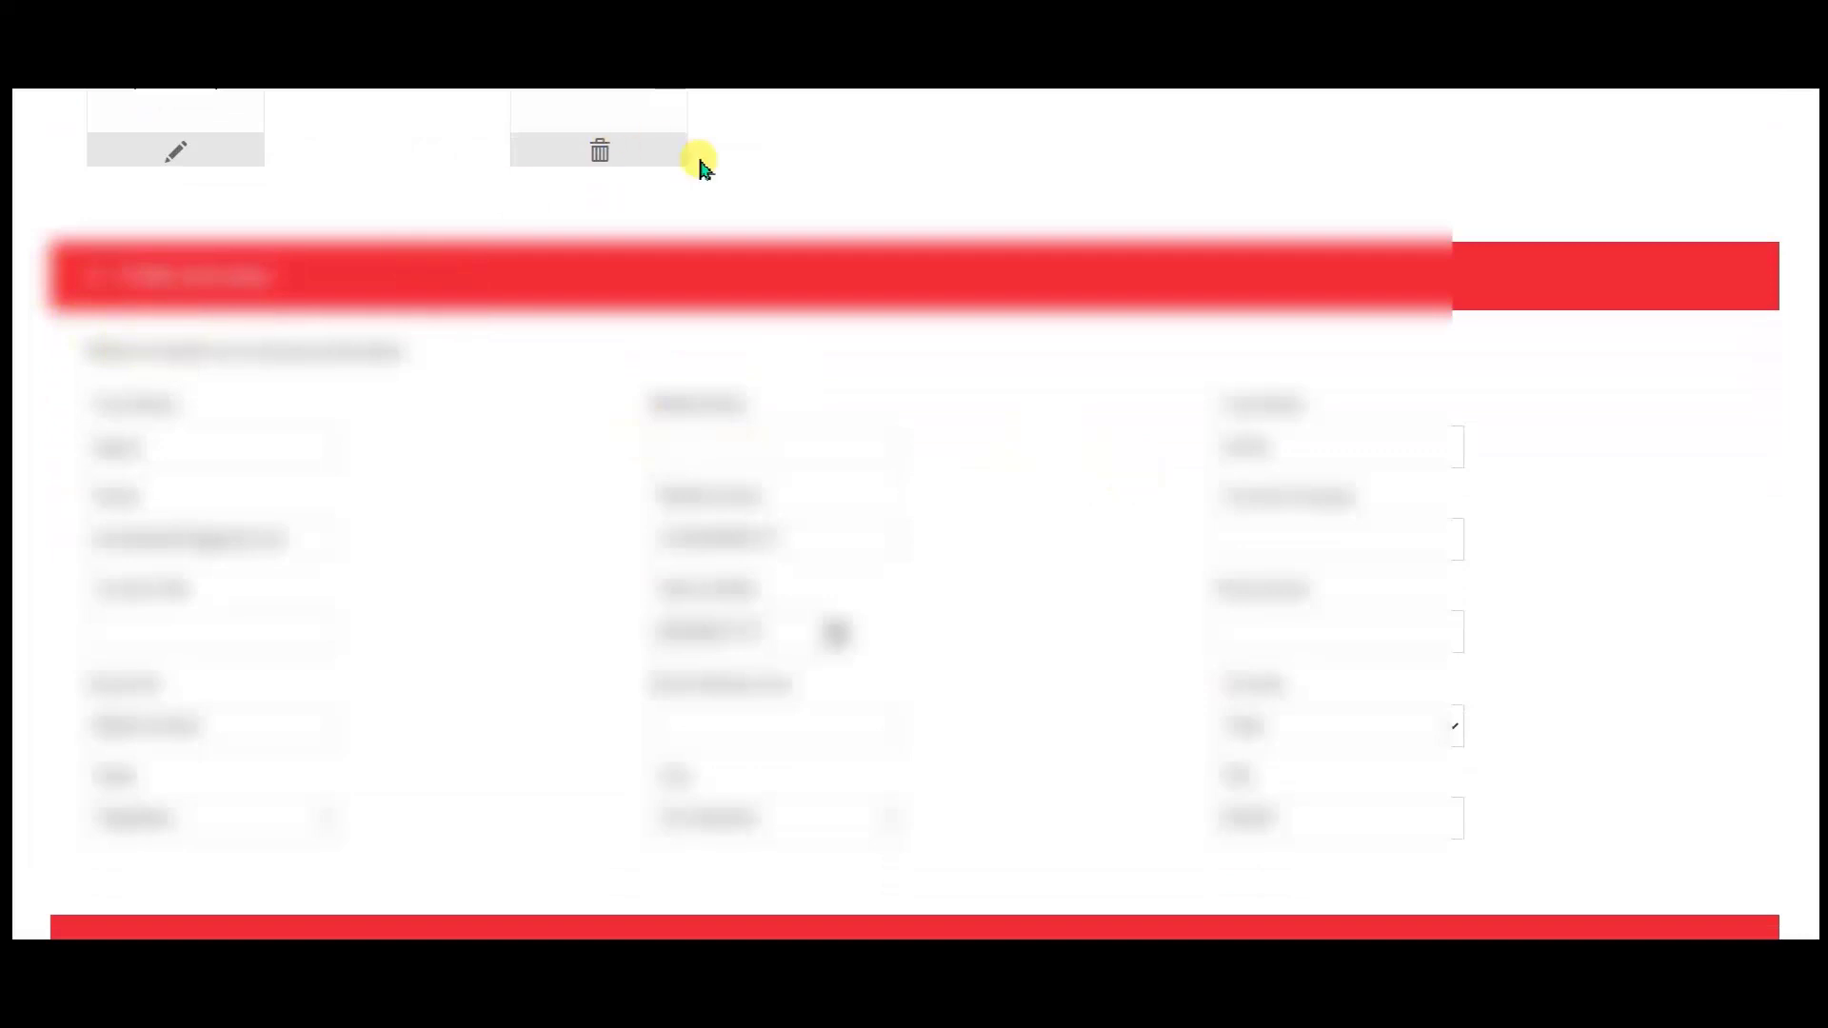
scroll(1044, 184, "down", 1)
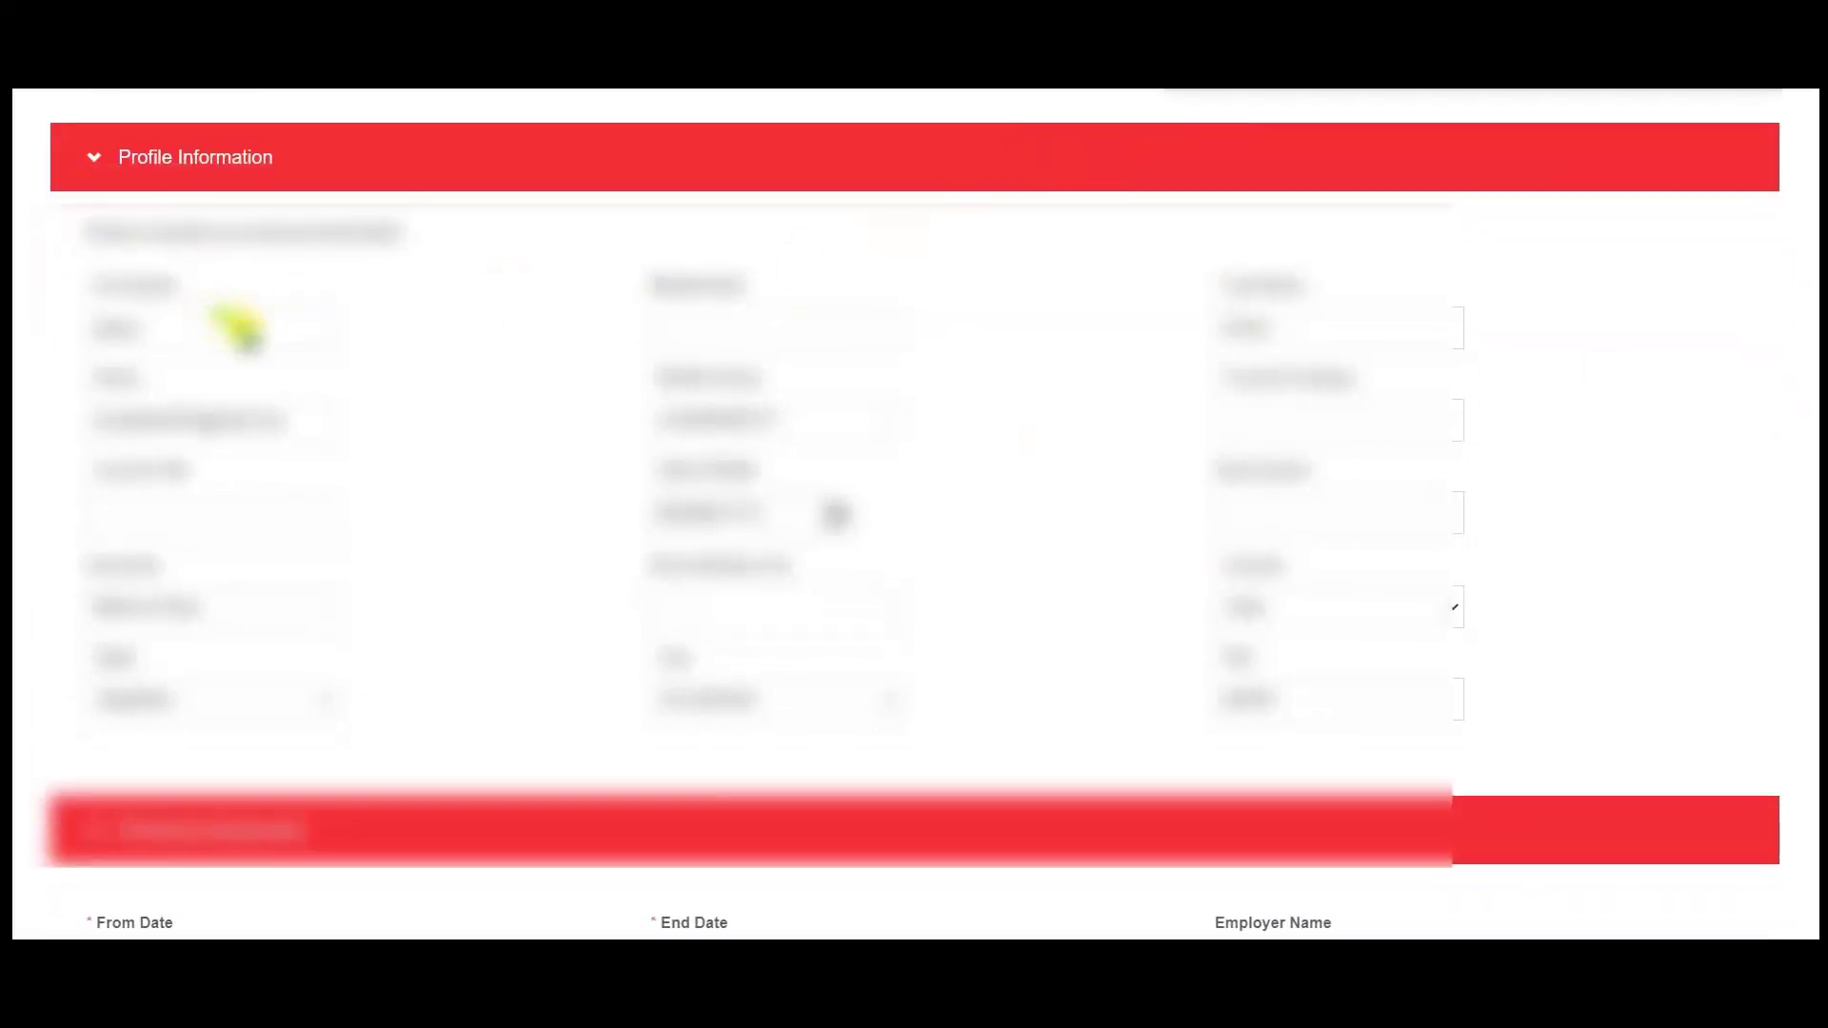
left_click_drag(217, 317, 428, 234)
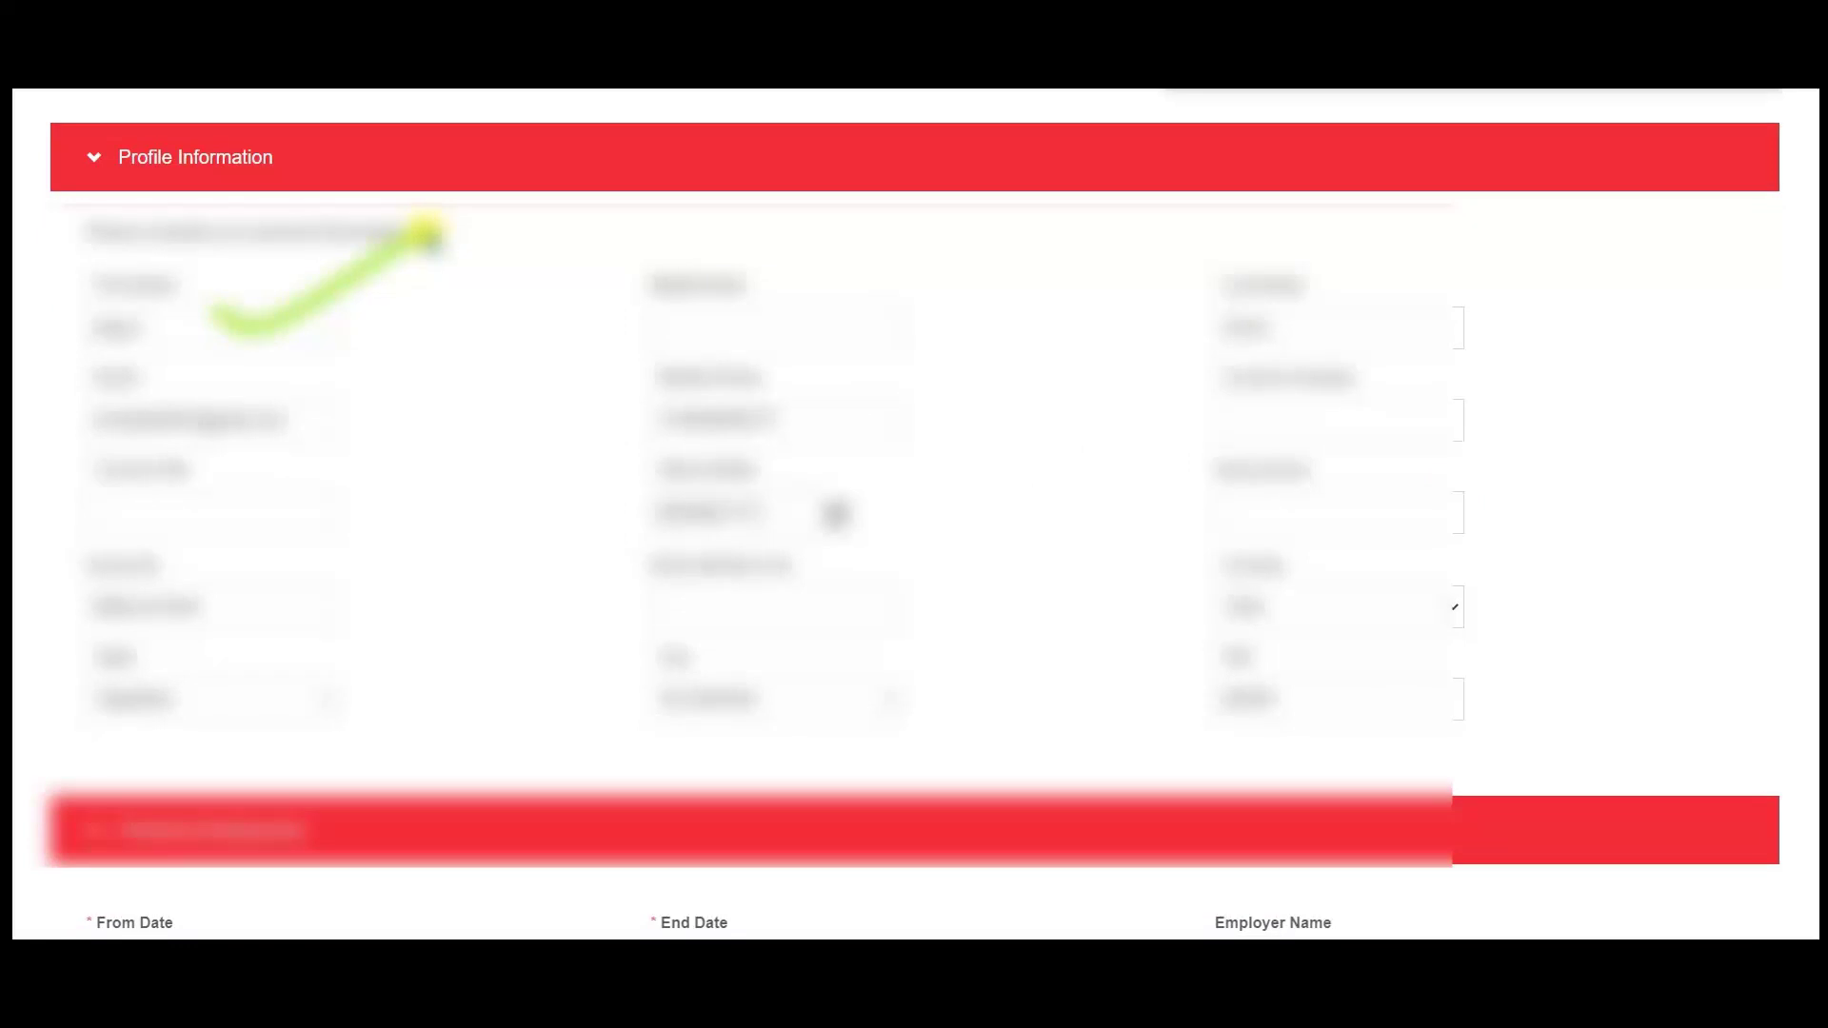
left_click_drag(204, 411, 390, 341)
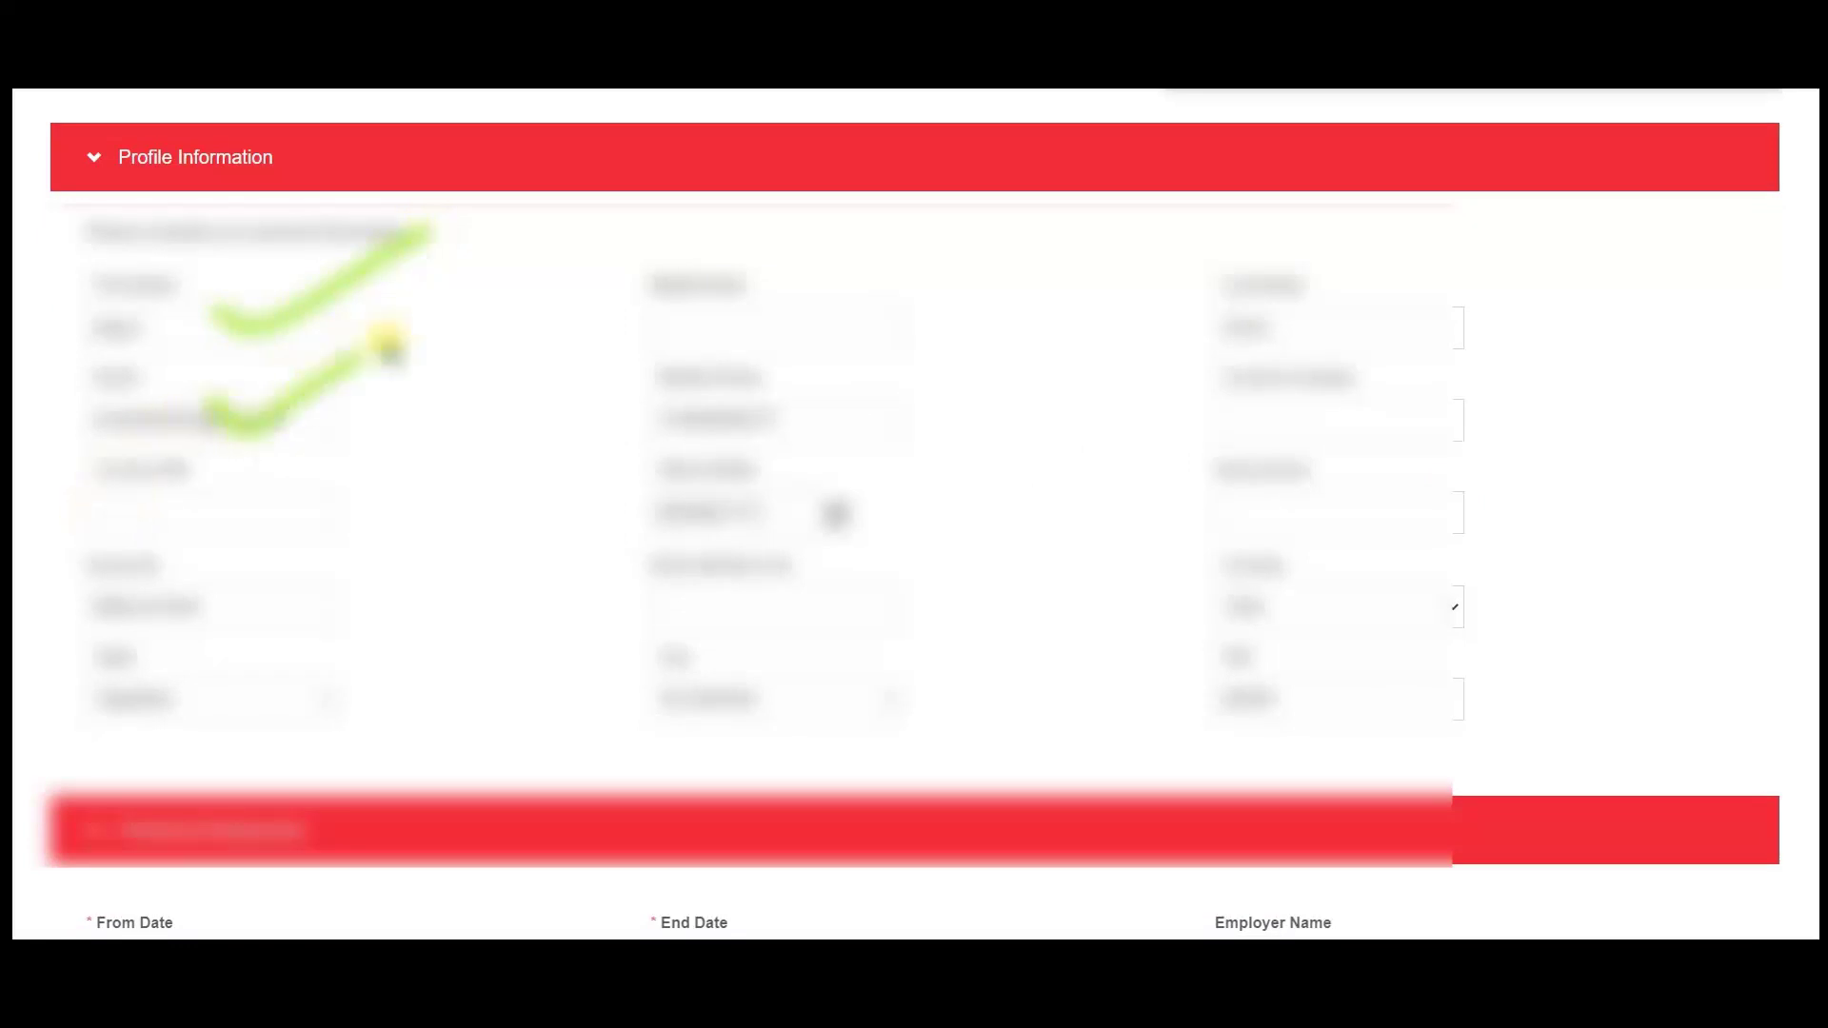
left_click_drag(744, 314, 990, 198)
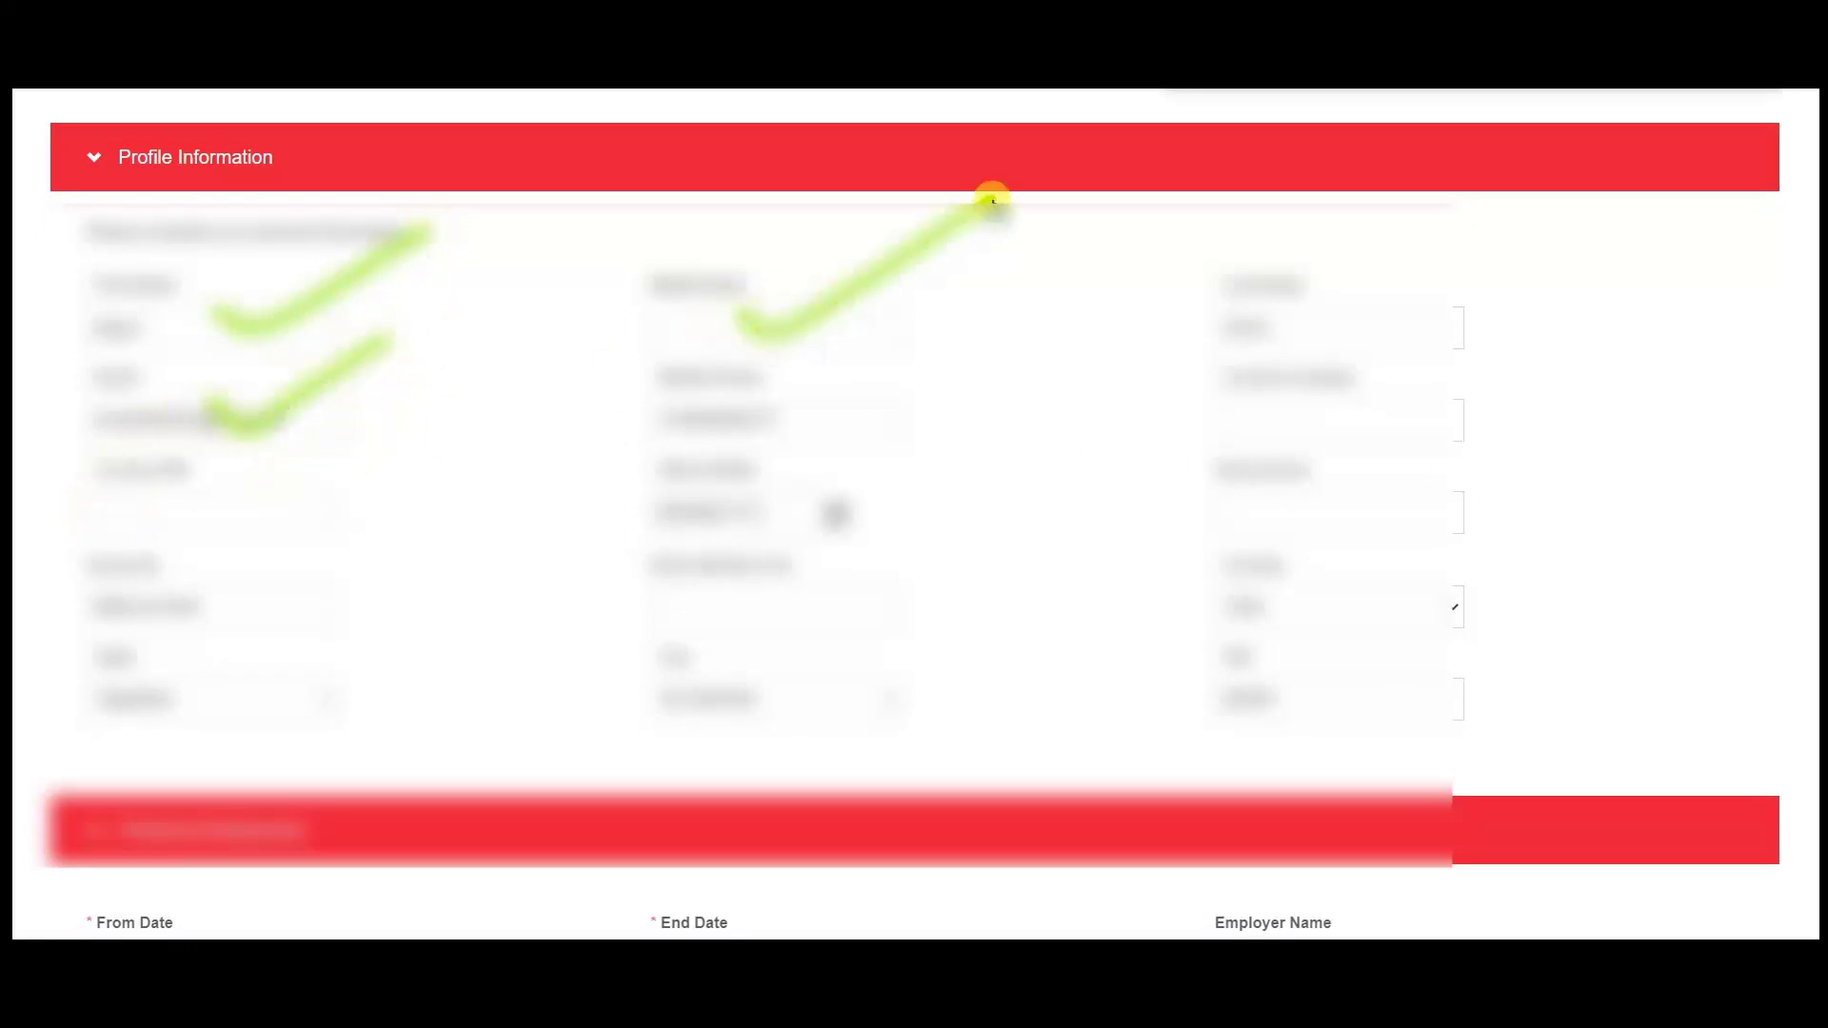
left_click_drag(1346, 317, 1628, 198)
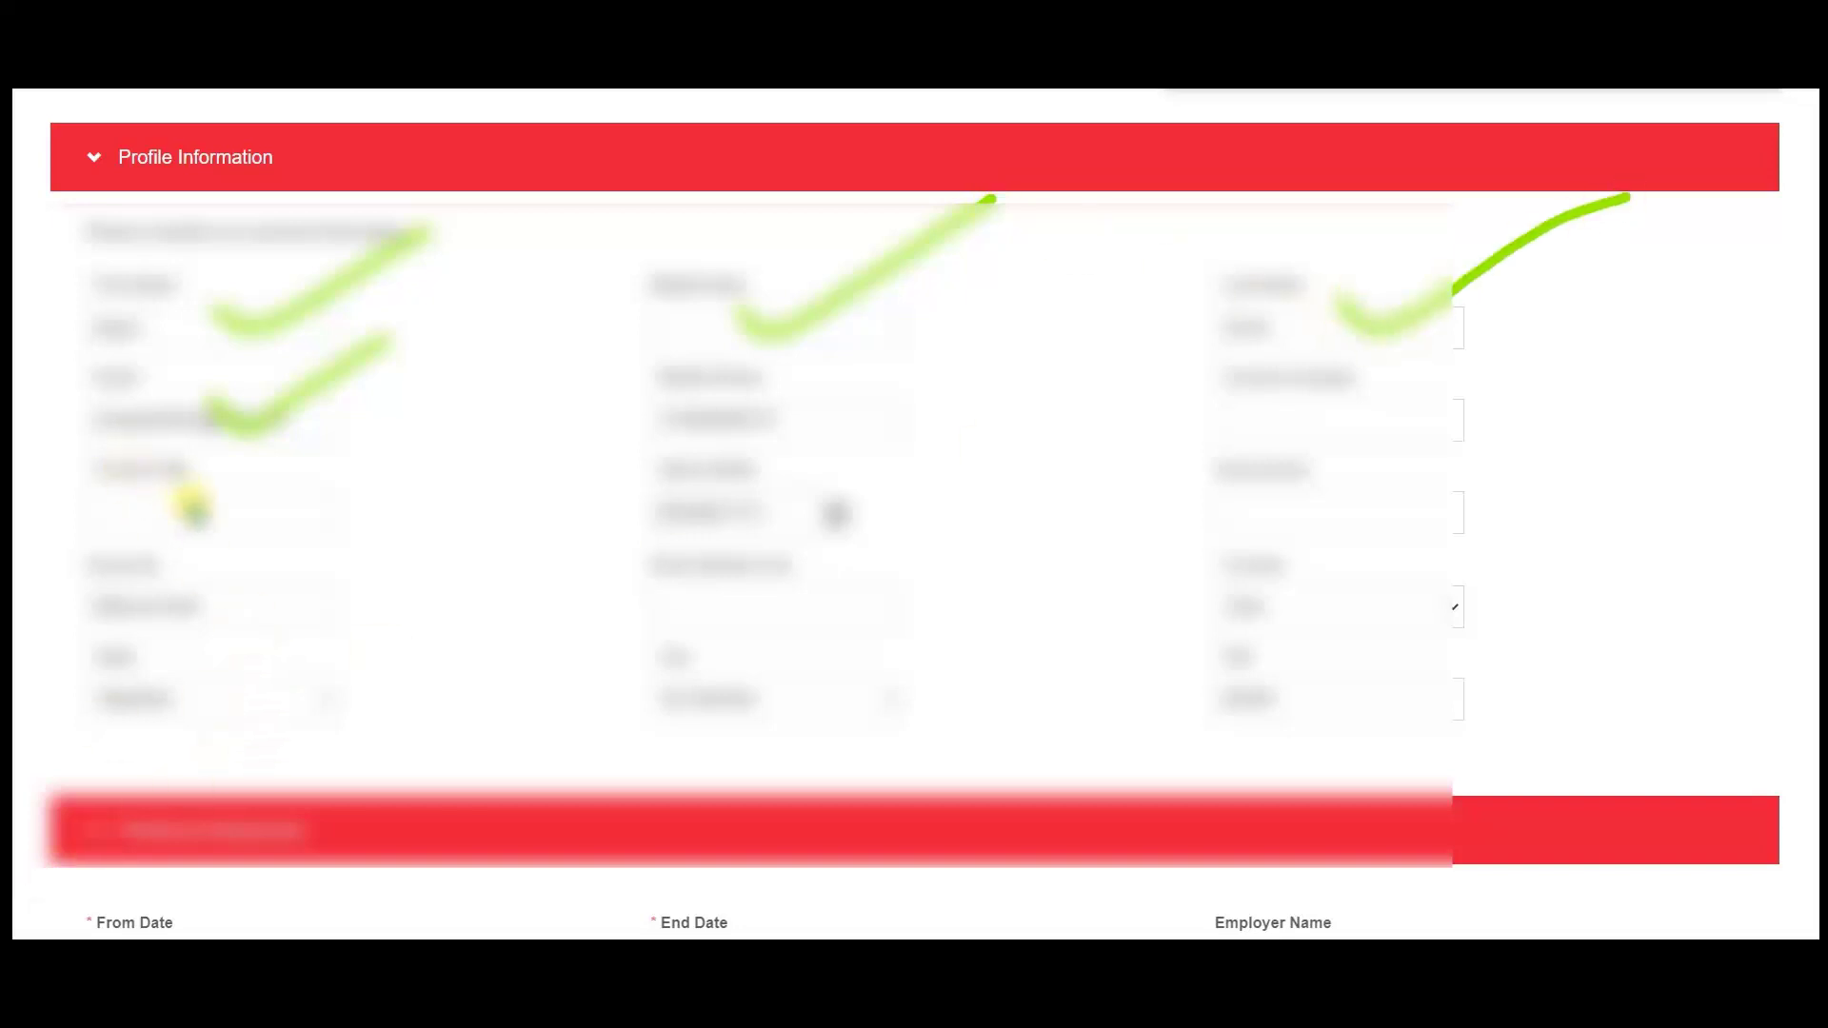
left_click_drag(185, 498, 453, 401)
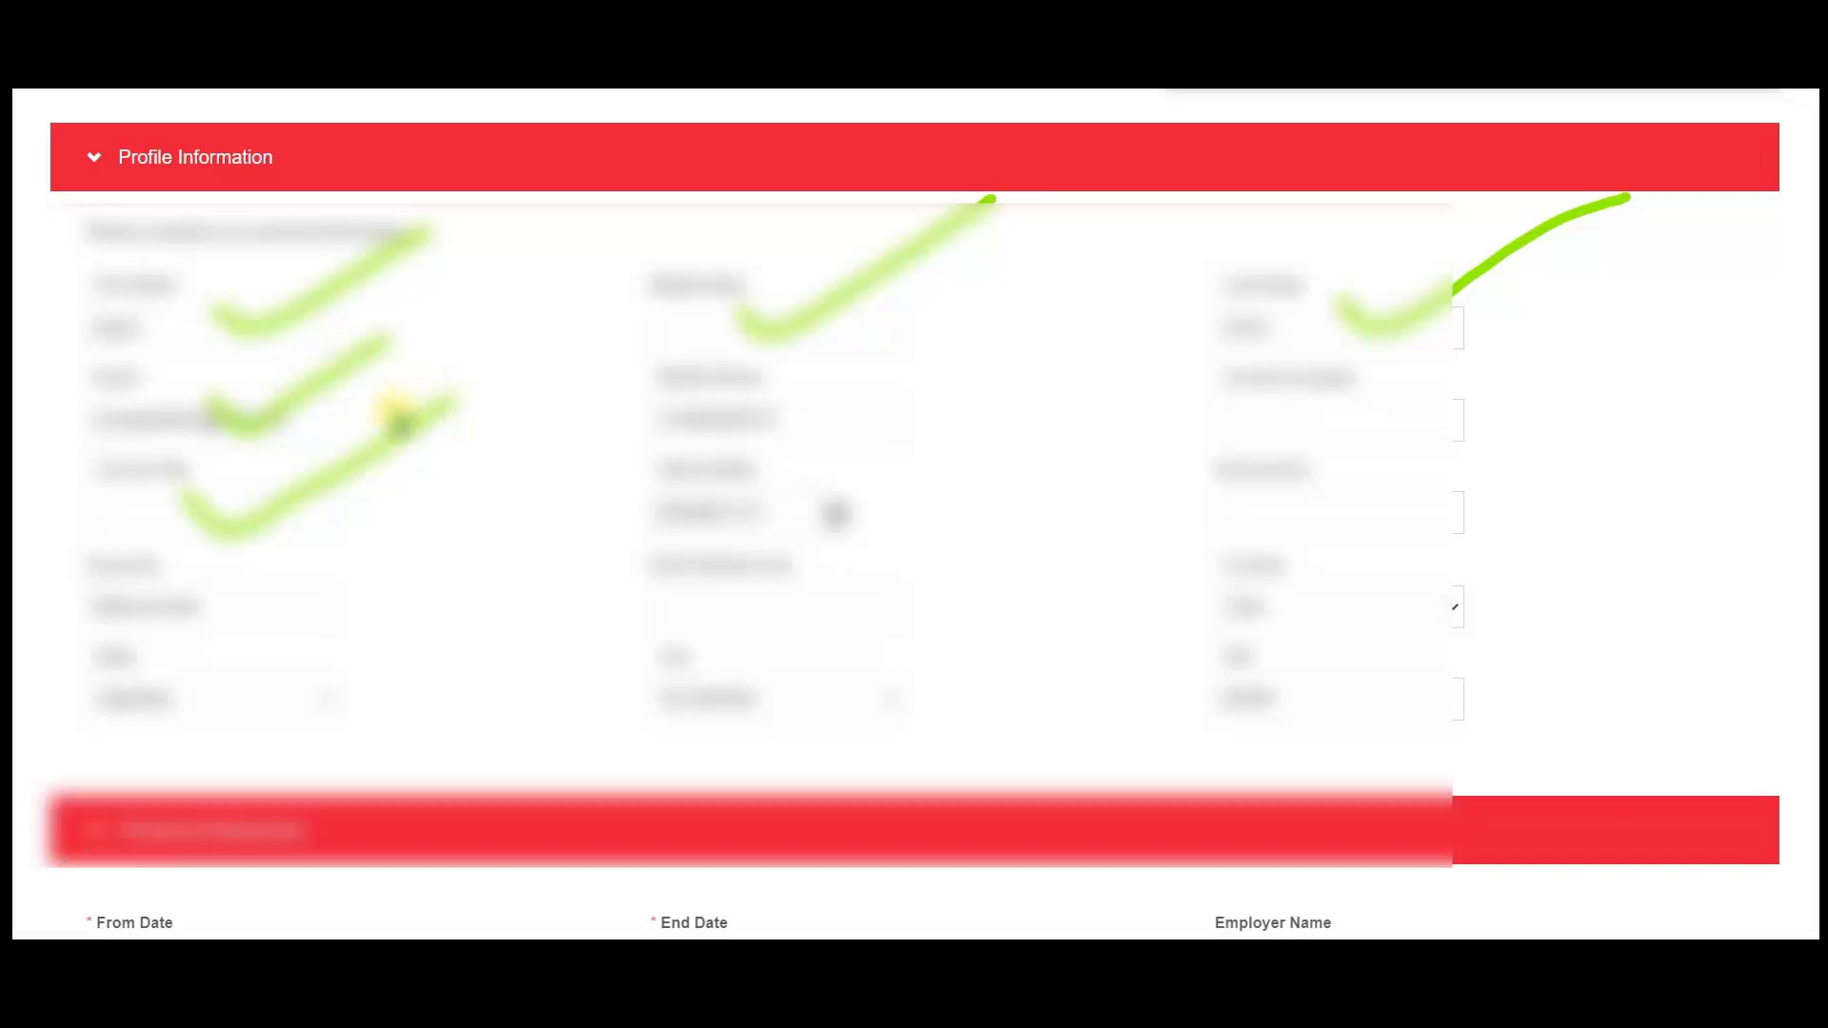
left_click_drag(787, 487, 1007, 411)
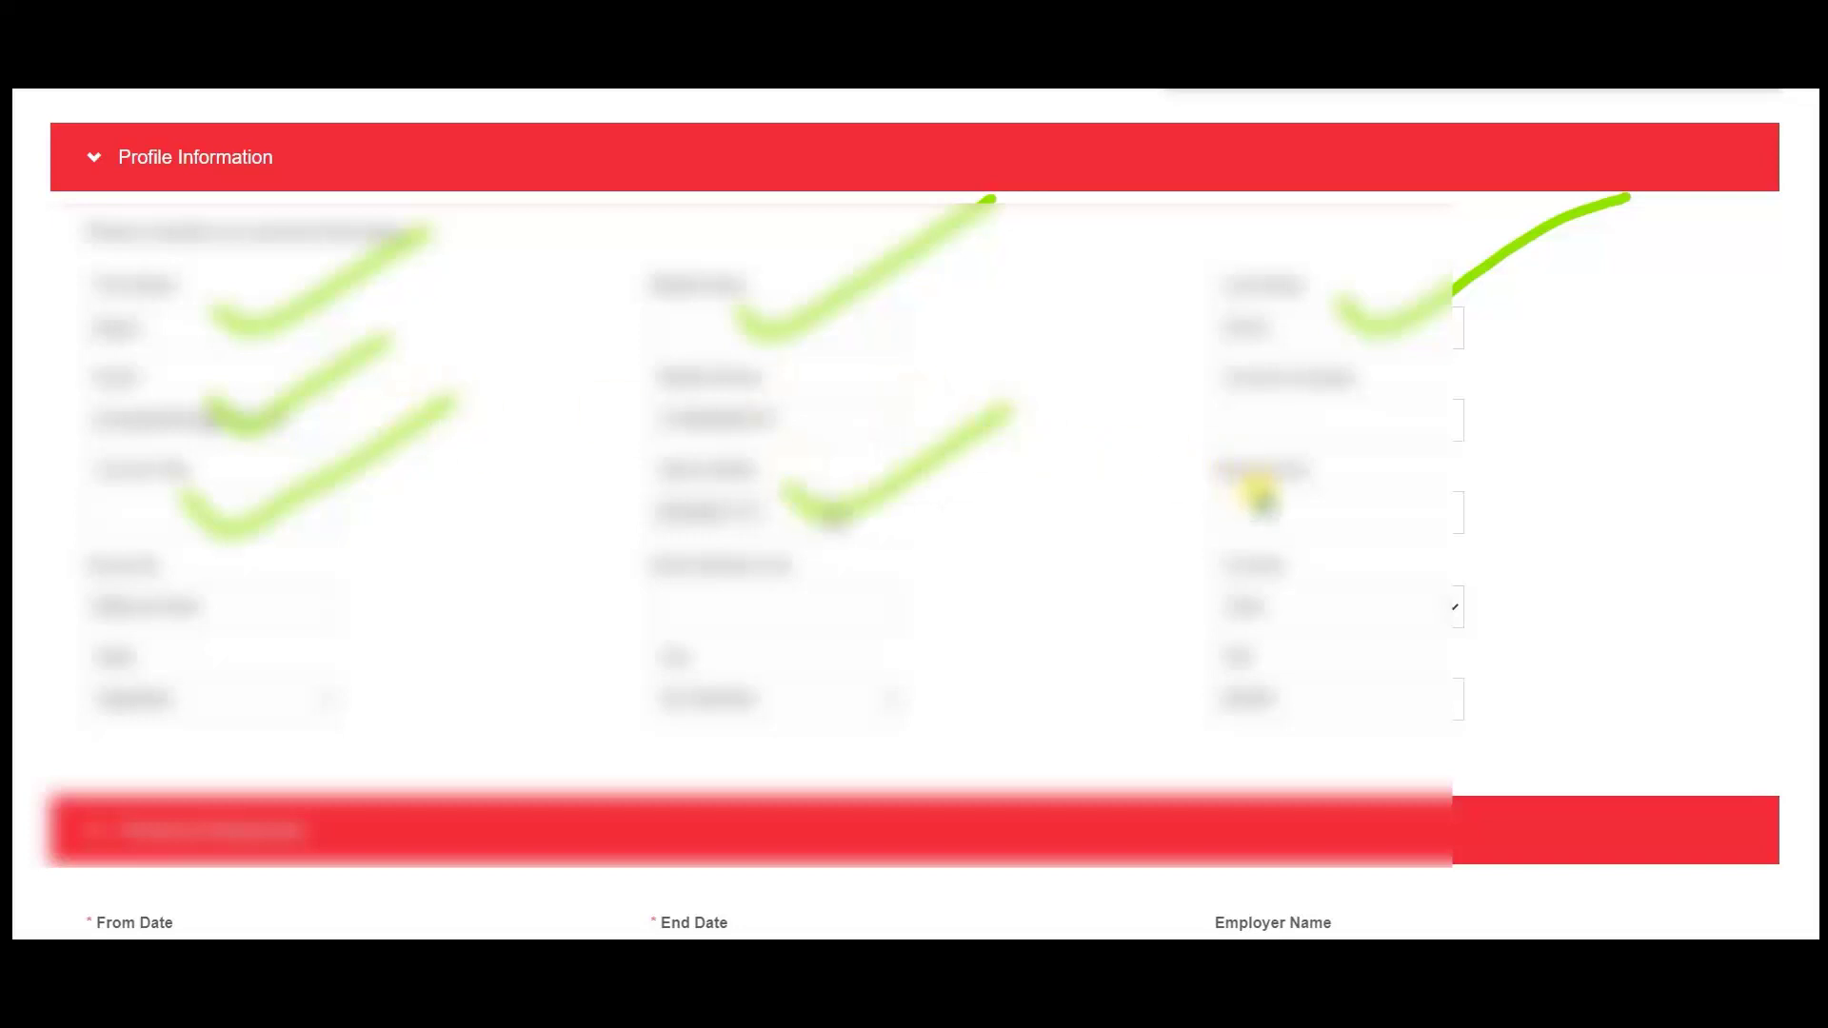
left_click_drag(1258, 495, 1528, 426)
mouse_move(1345, 382)
left_mouse_down()
mouse_move(1375, 417)
mouse_move(1513, 338)
left_mouse_up()
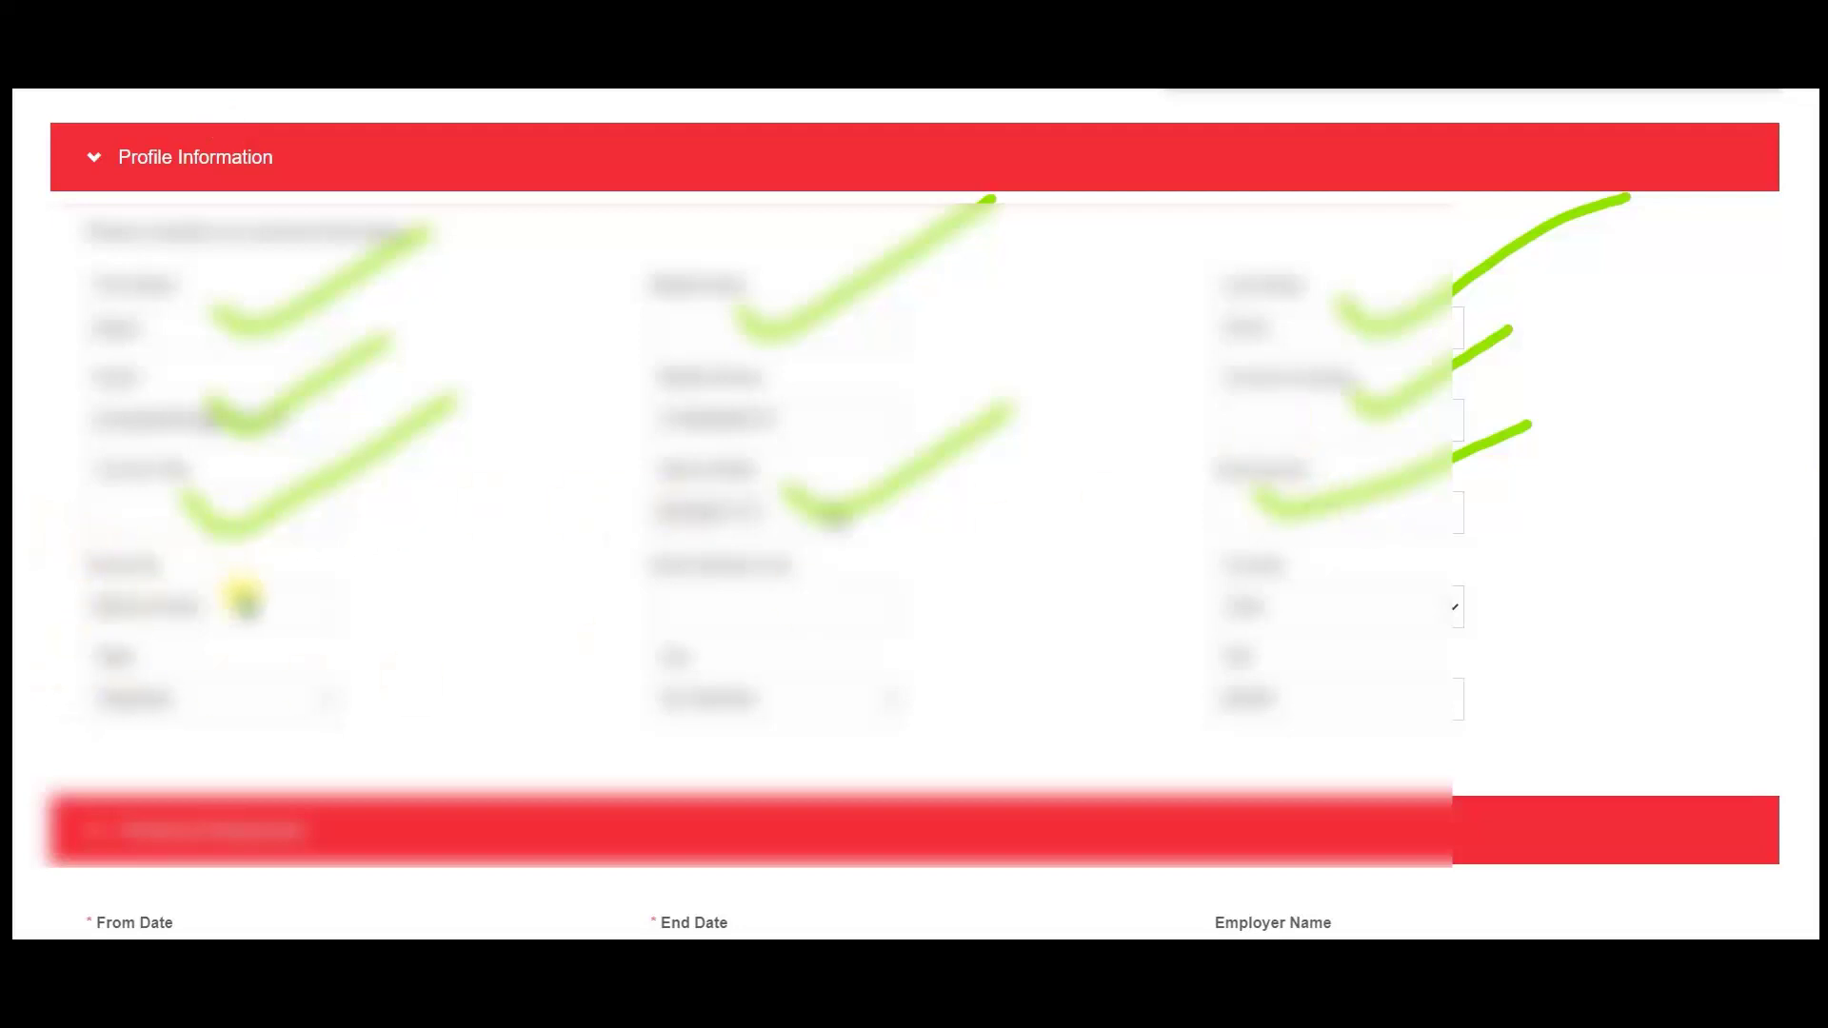
left_click_drag(252, 588, 638, 474)
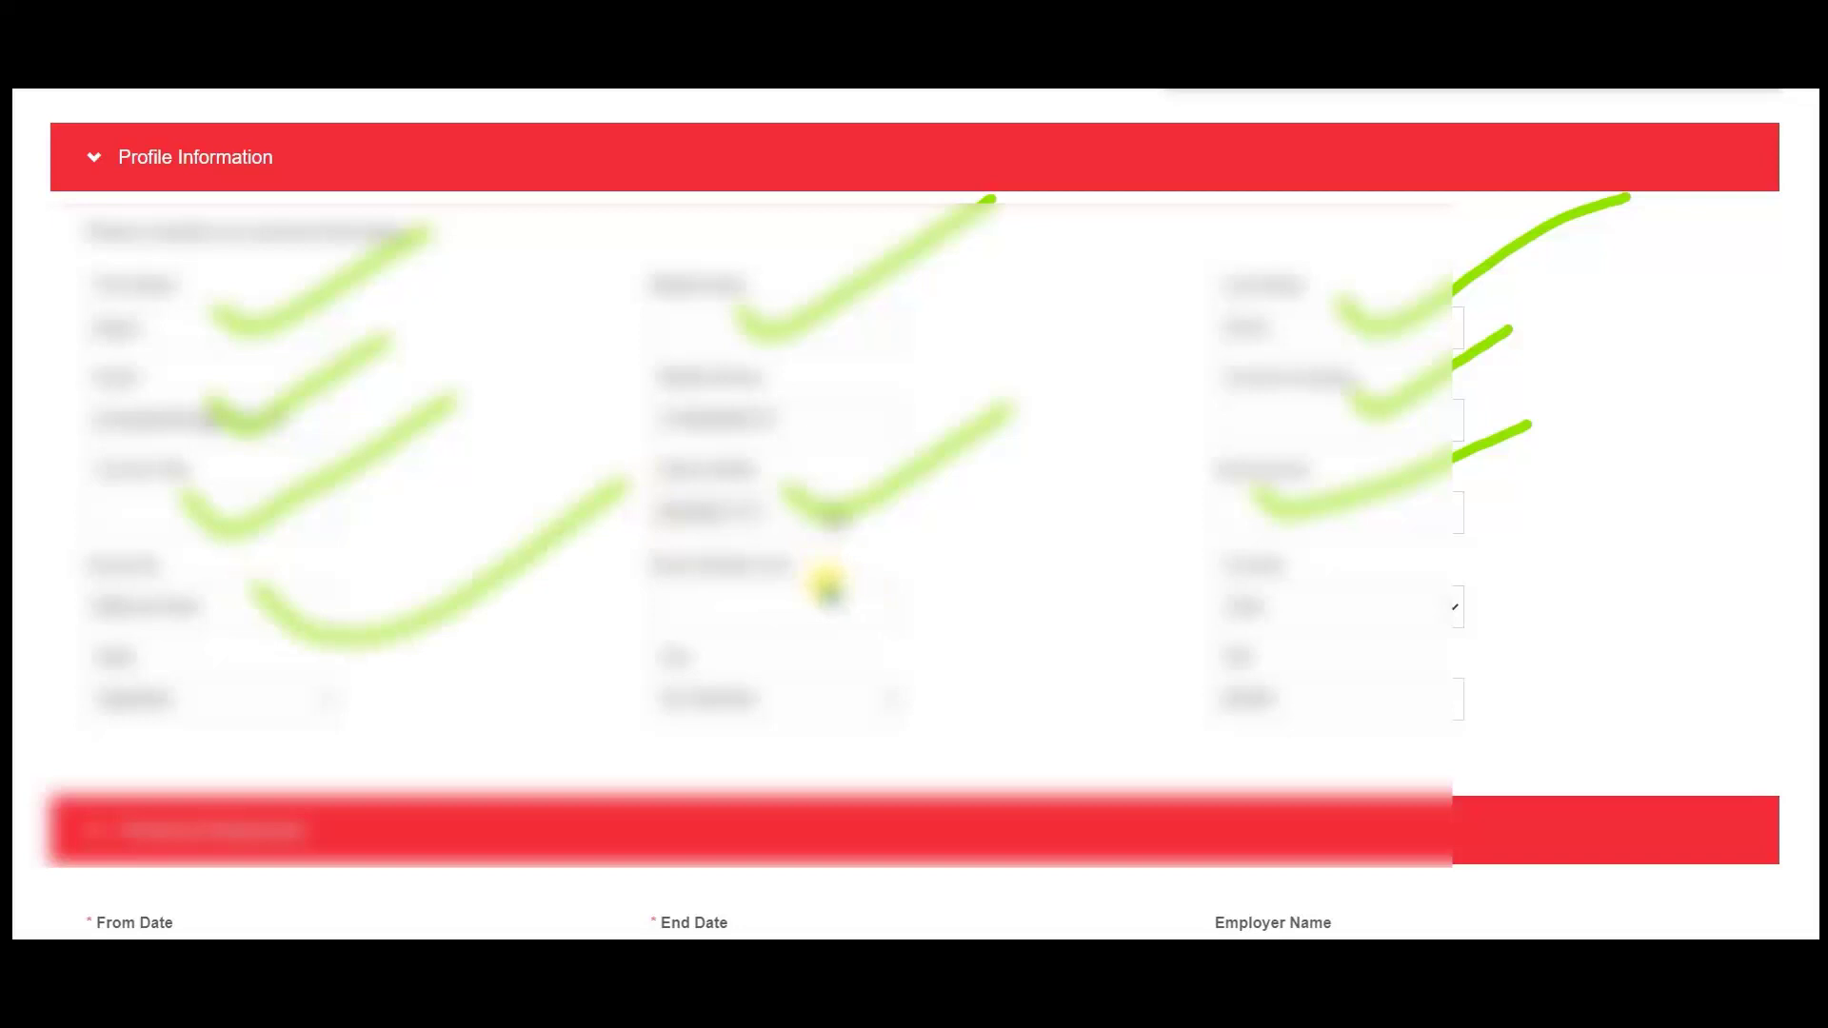
left_click_drag(820, 583, 929, 552)
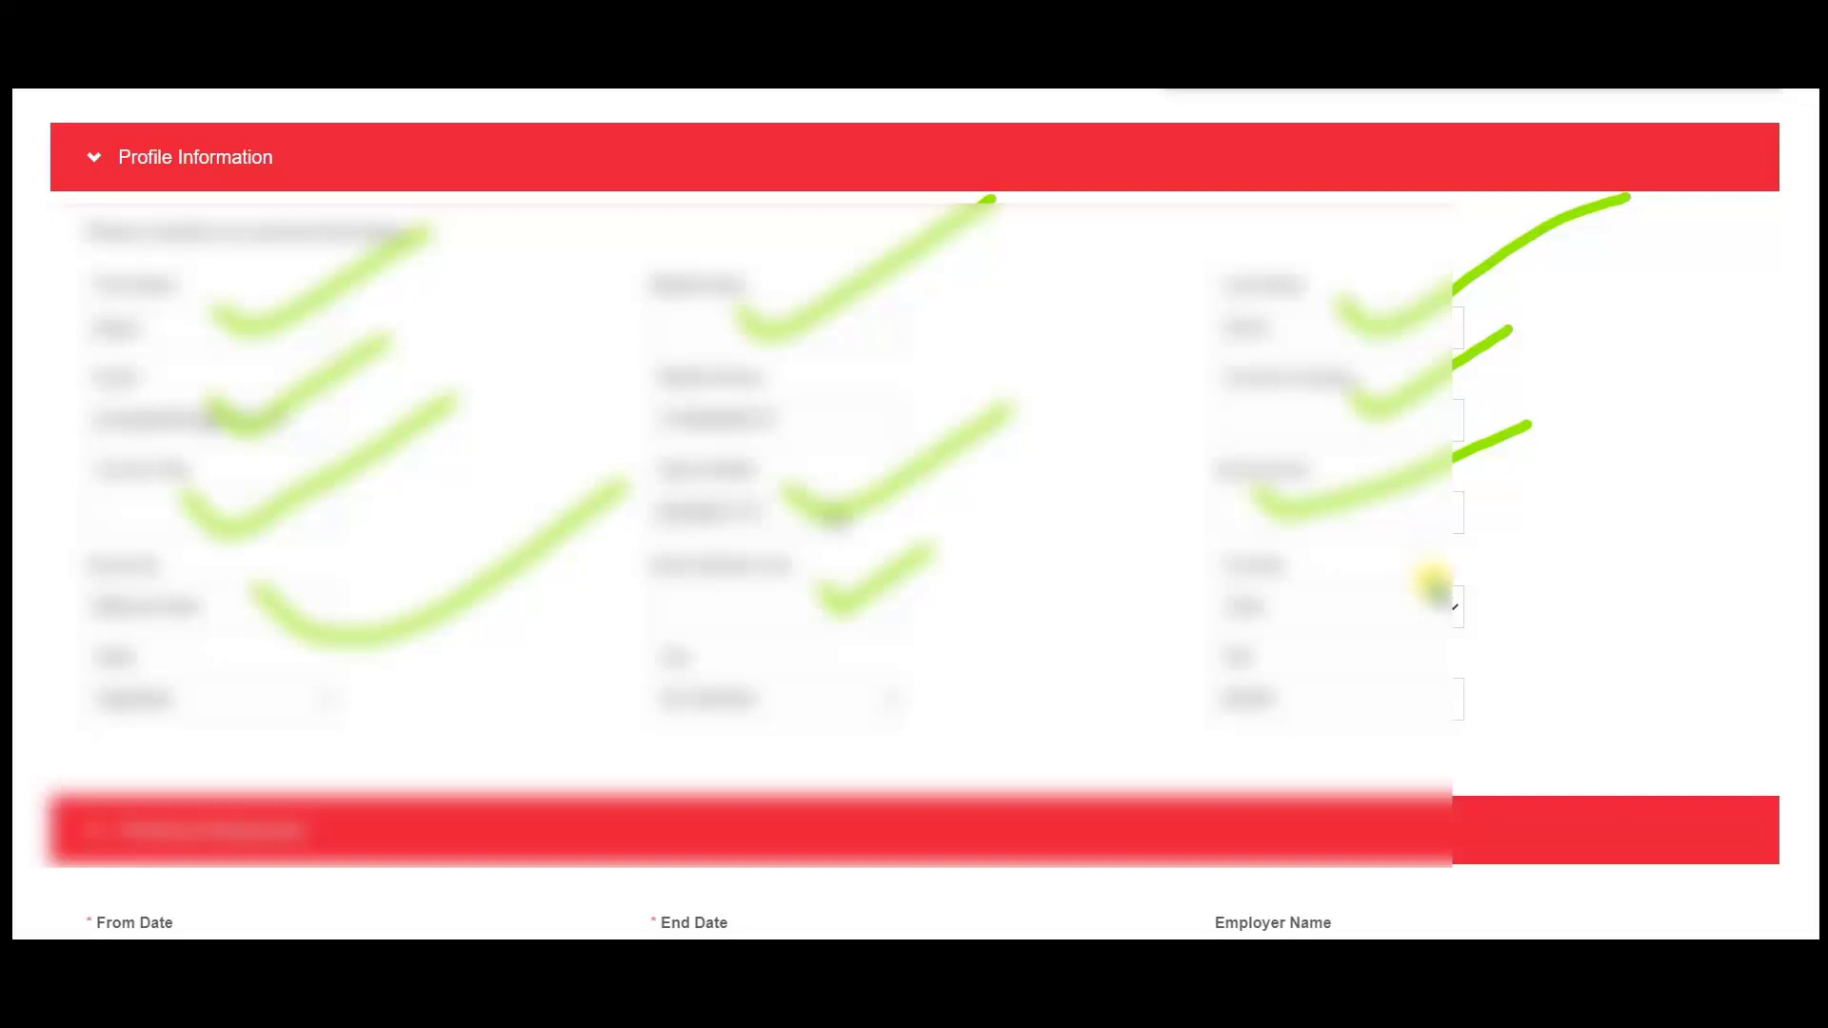
left_click_drag(1420, 600, 1658, 489)
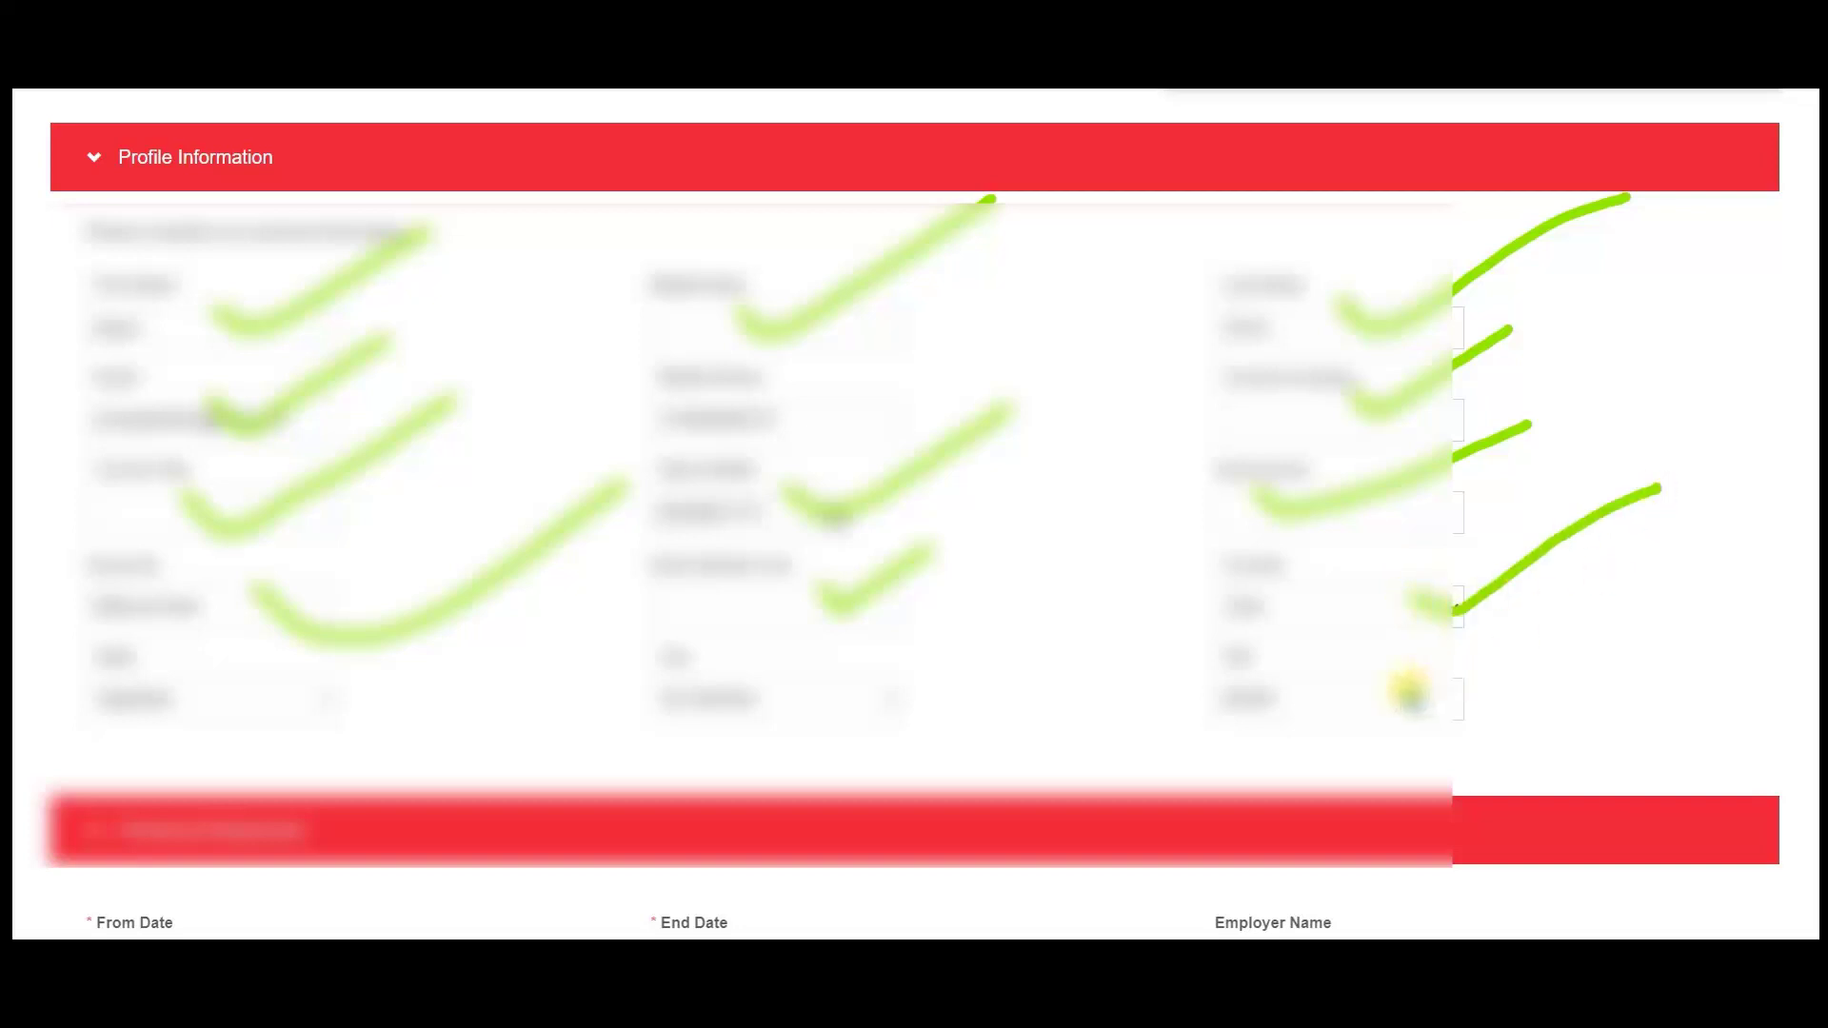
left_click_drag(1398, 683, 1657, 592)
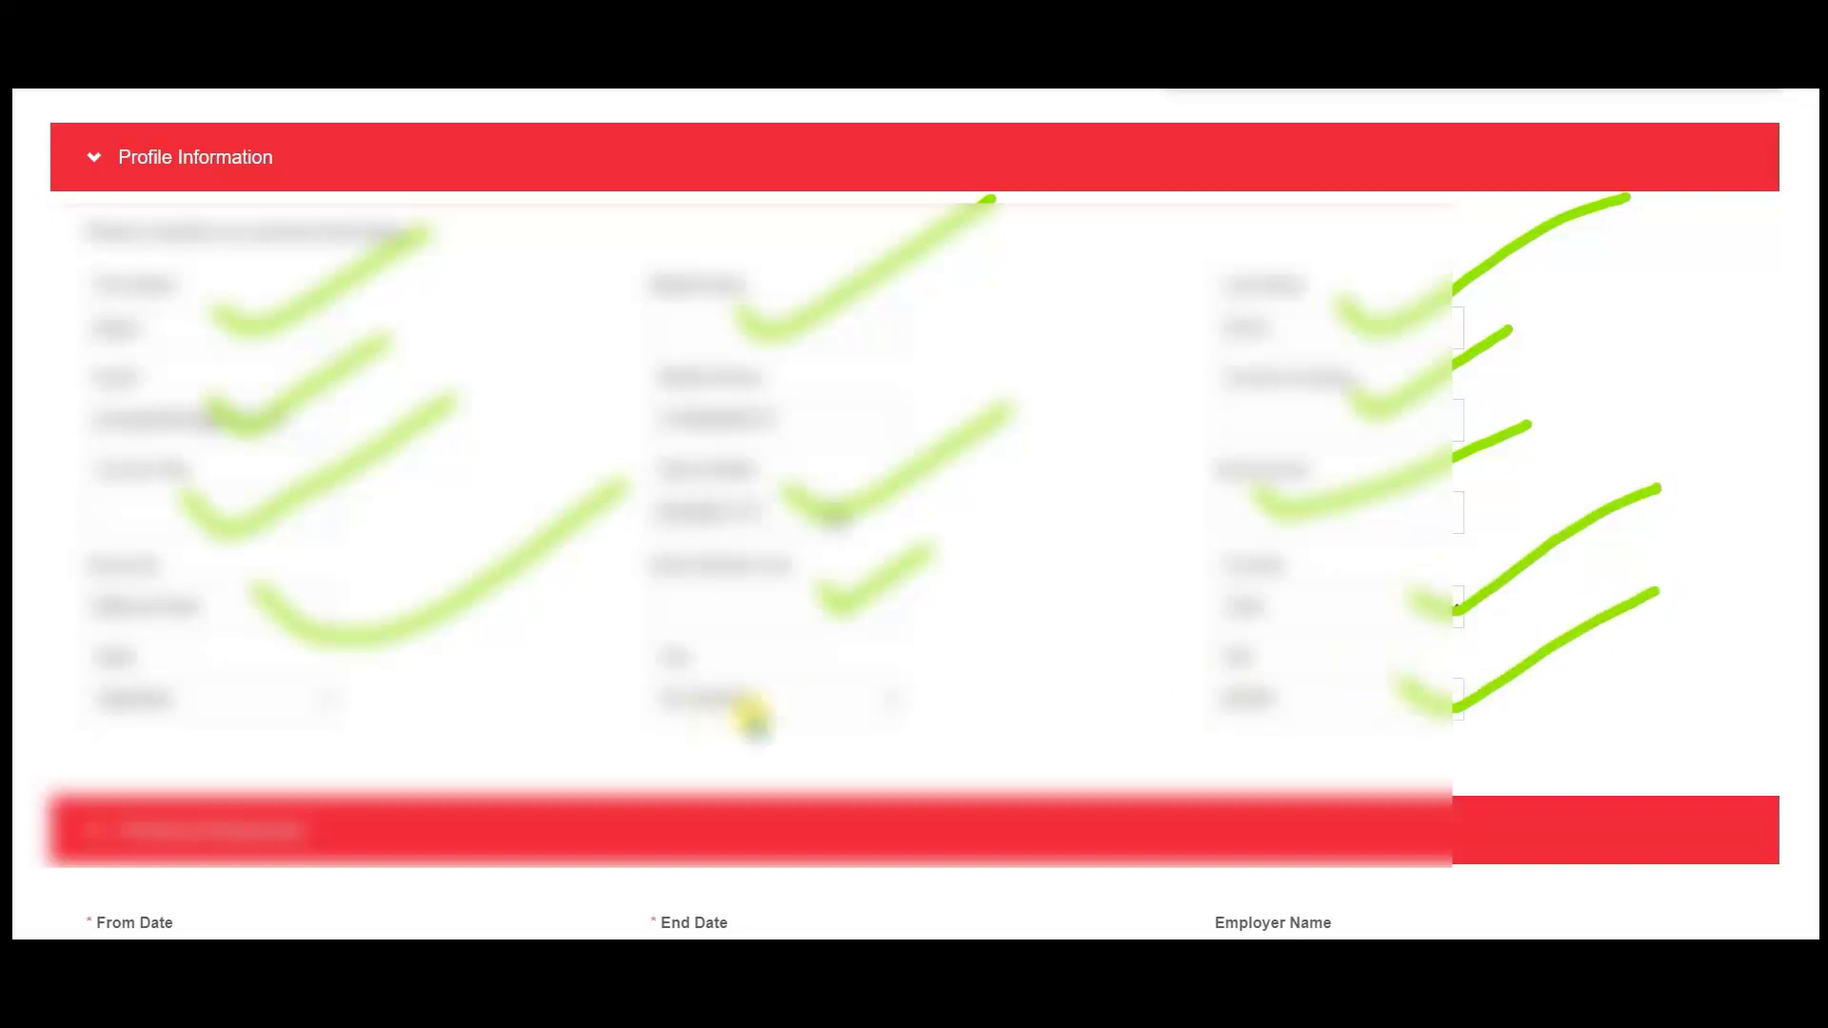
left_click_drag(852, 683, 1042, 631)
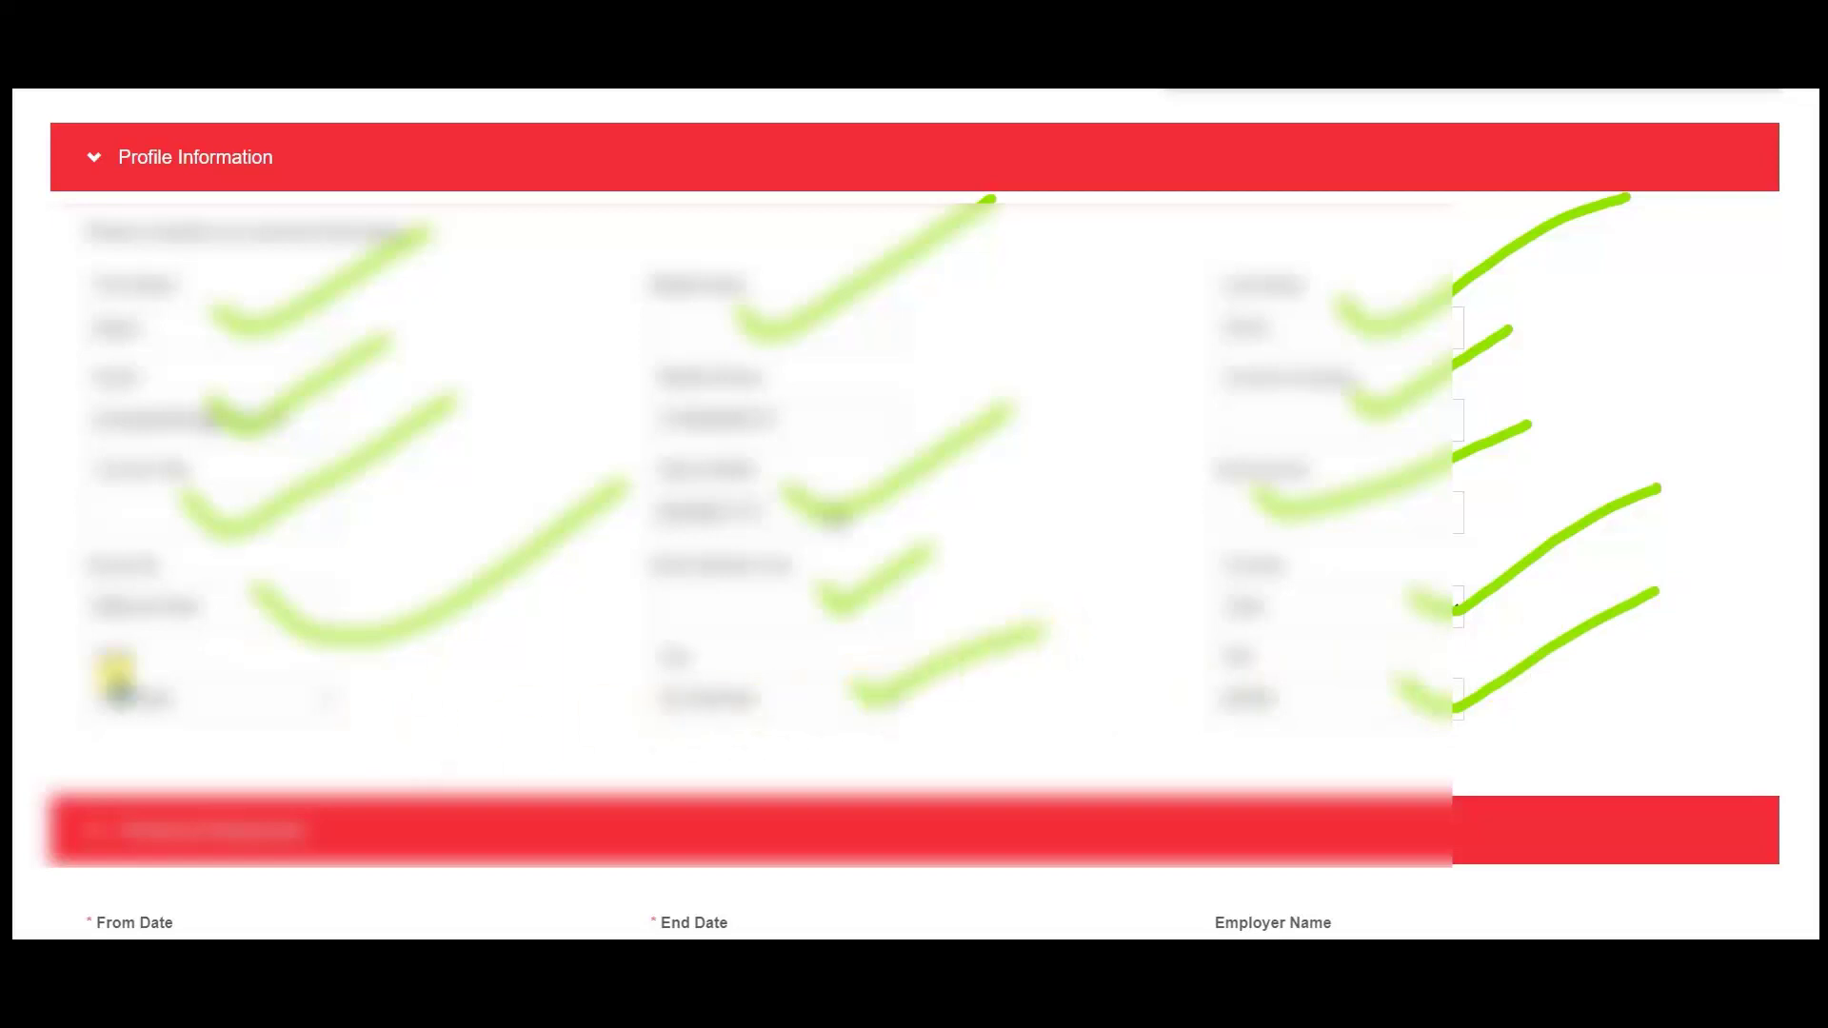
left_click_drag(297, 698, 544, 606)
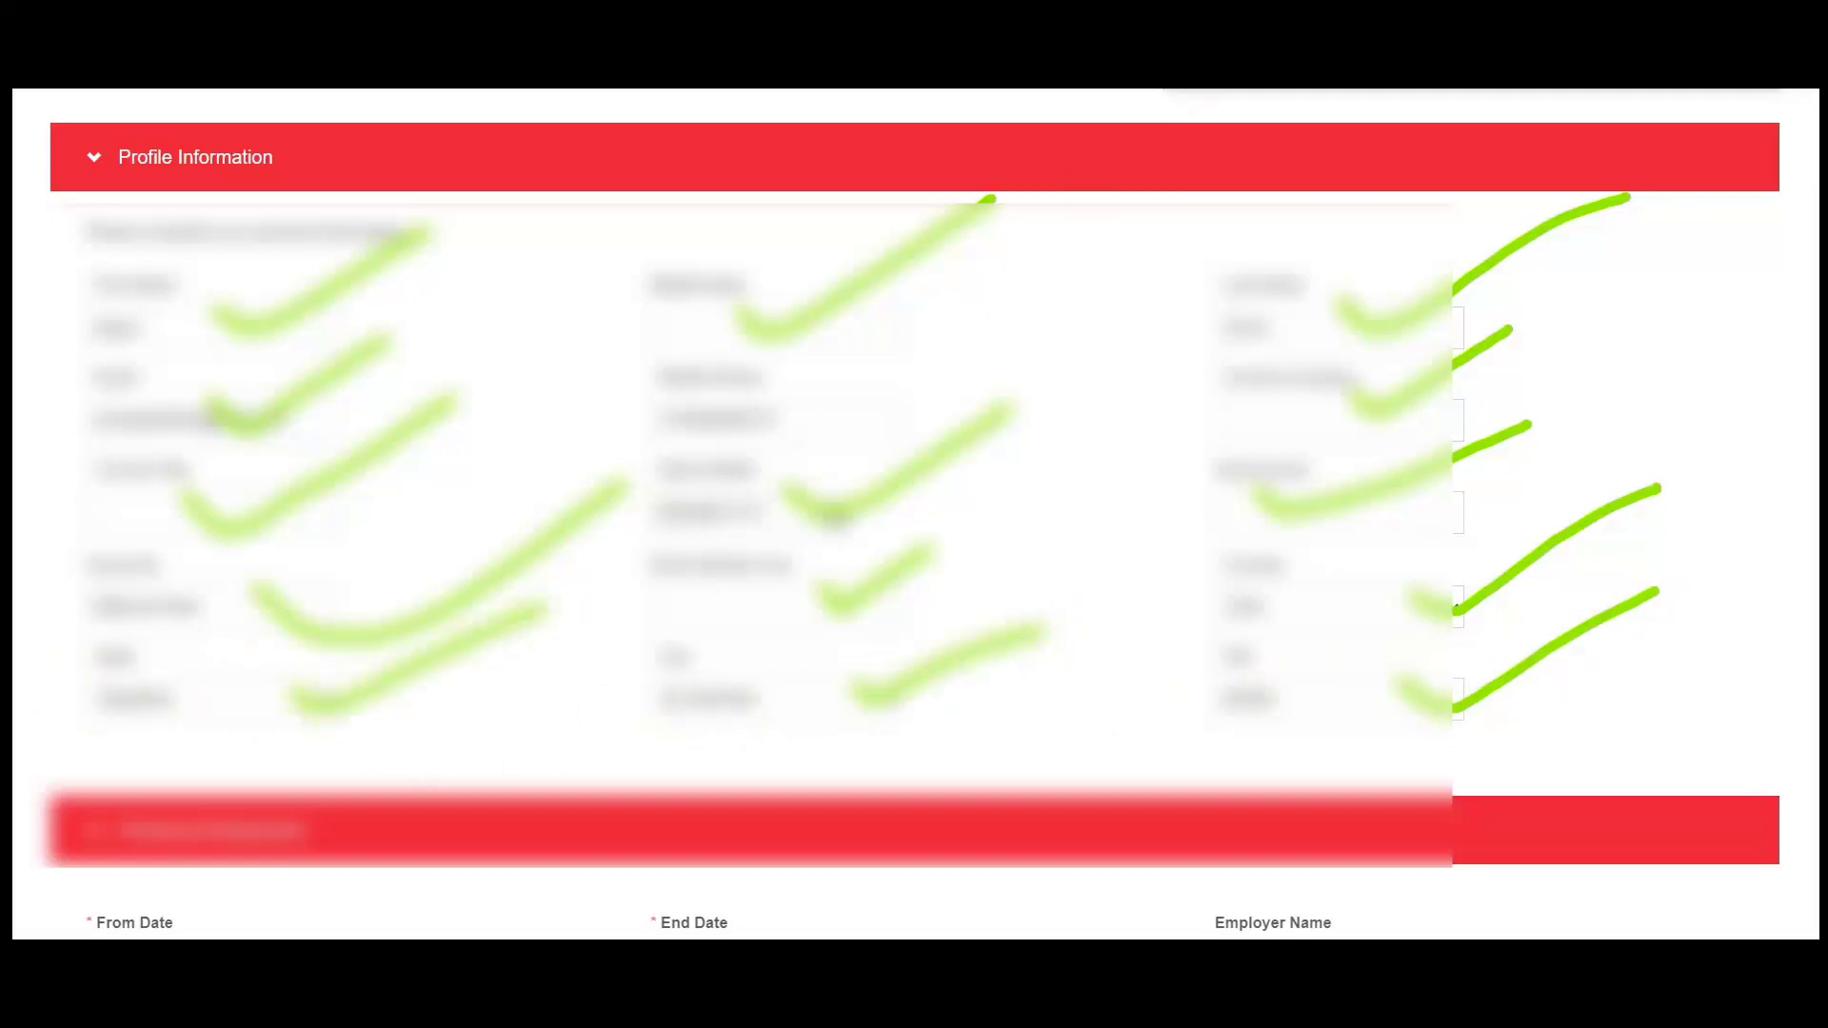
key("e")
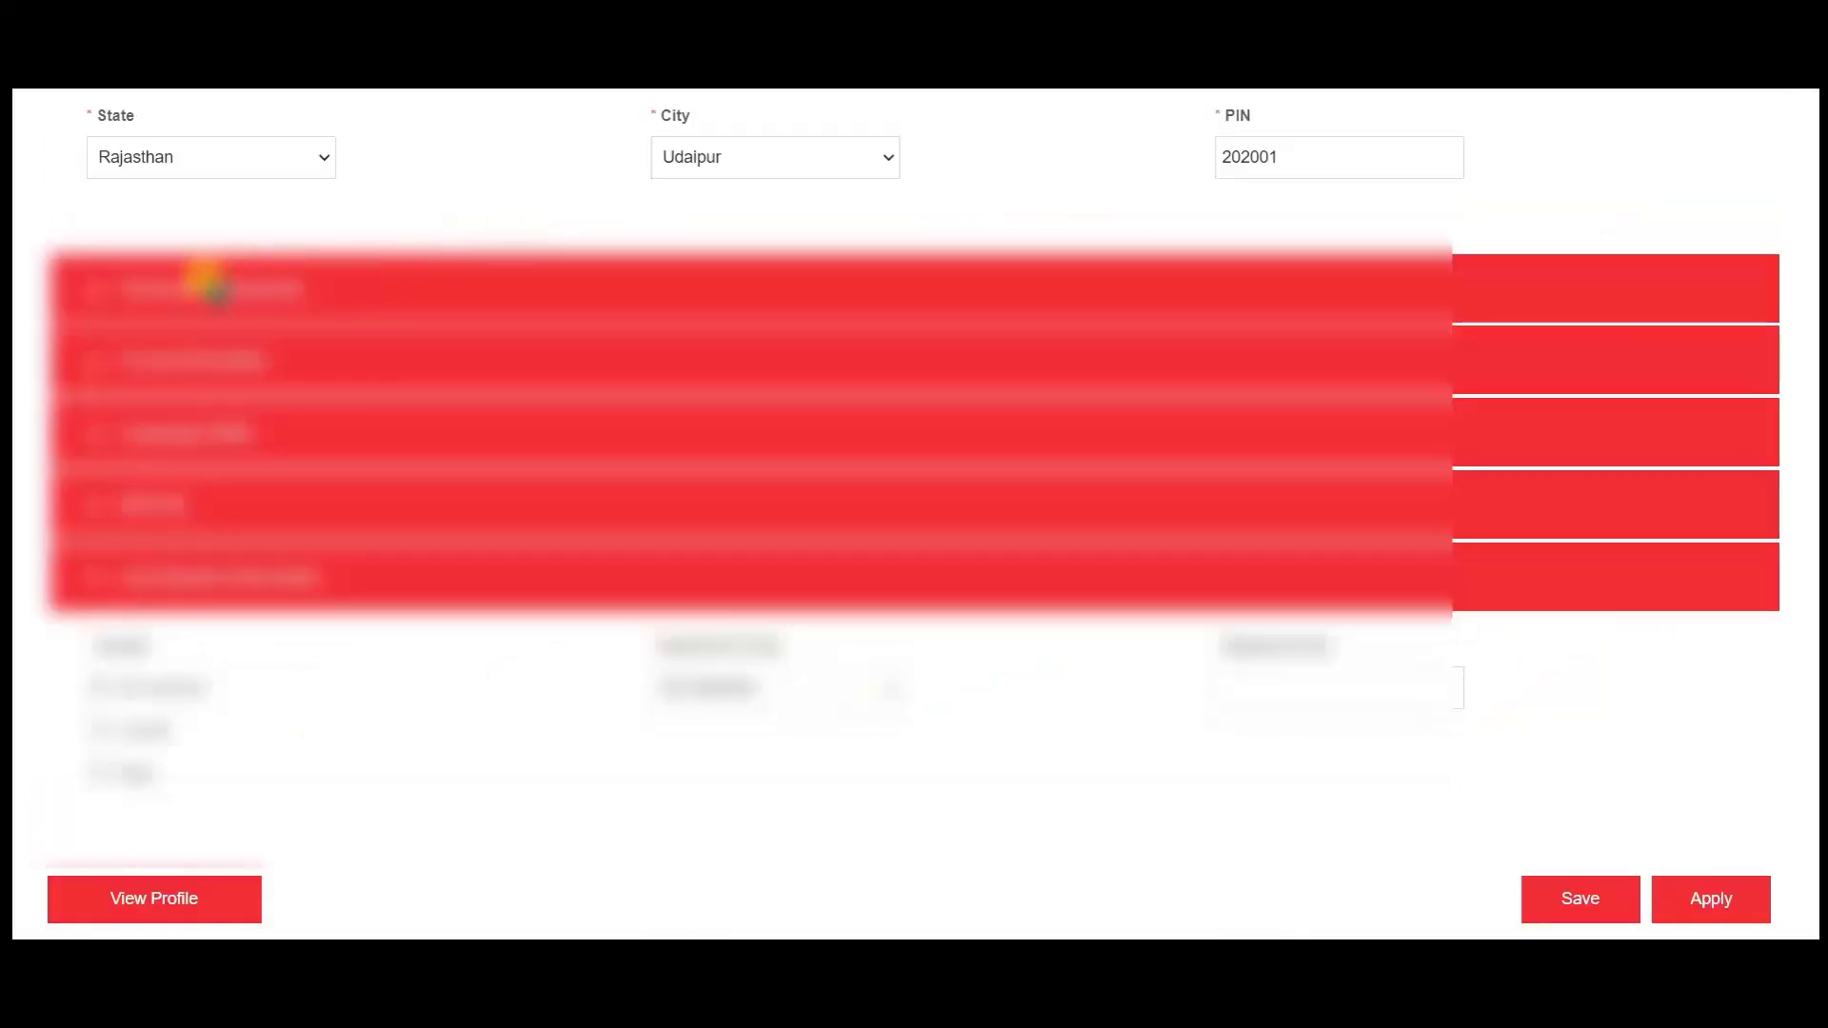
Look over the fields of the Previous Employment section and collapse it again.
left_click(198, 286)
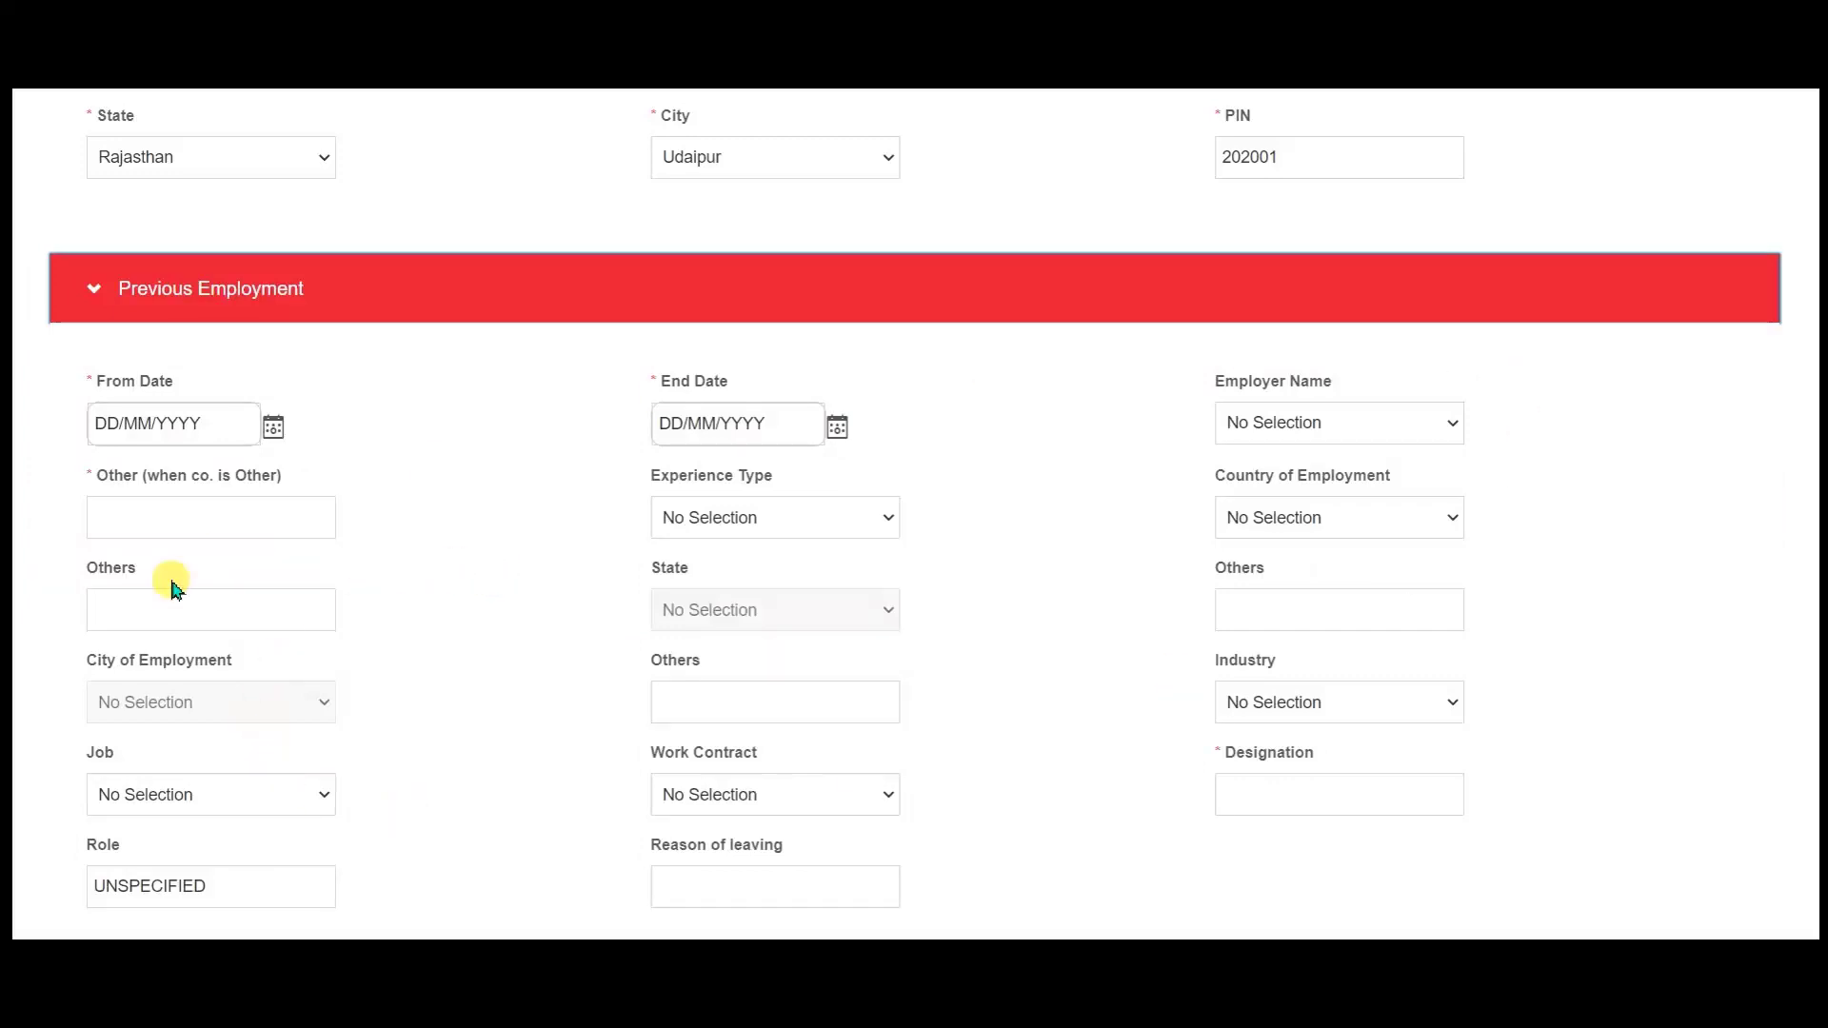
left_click(98, 294)
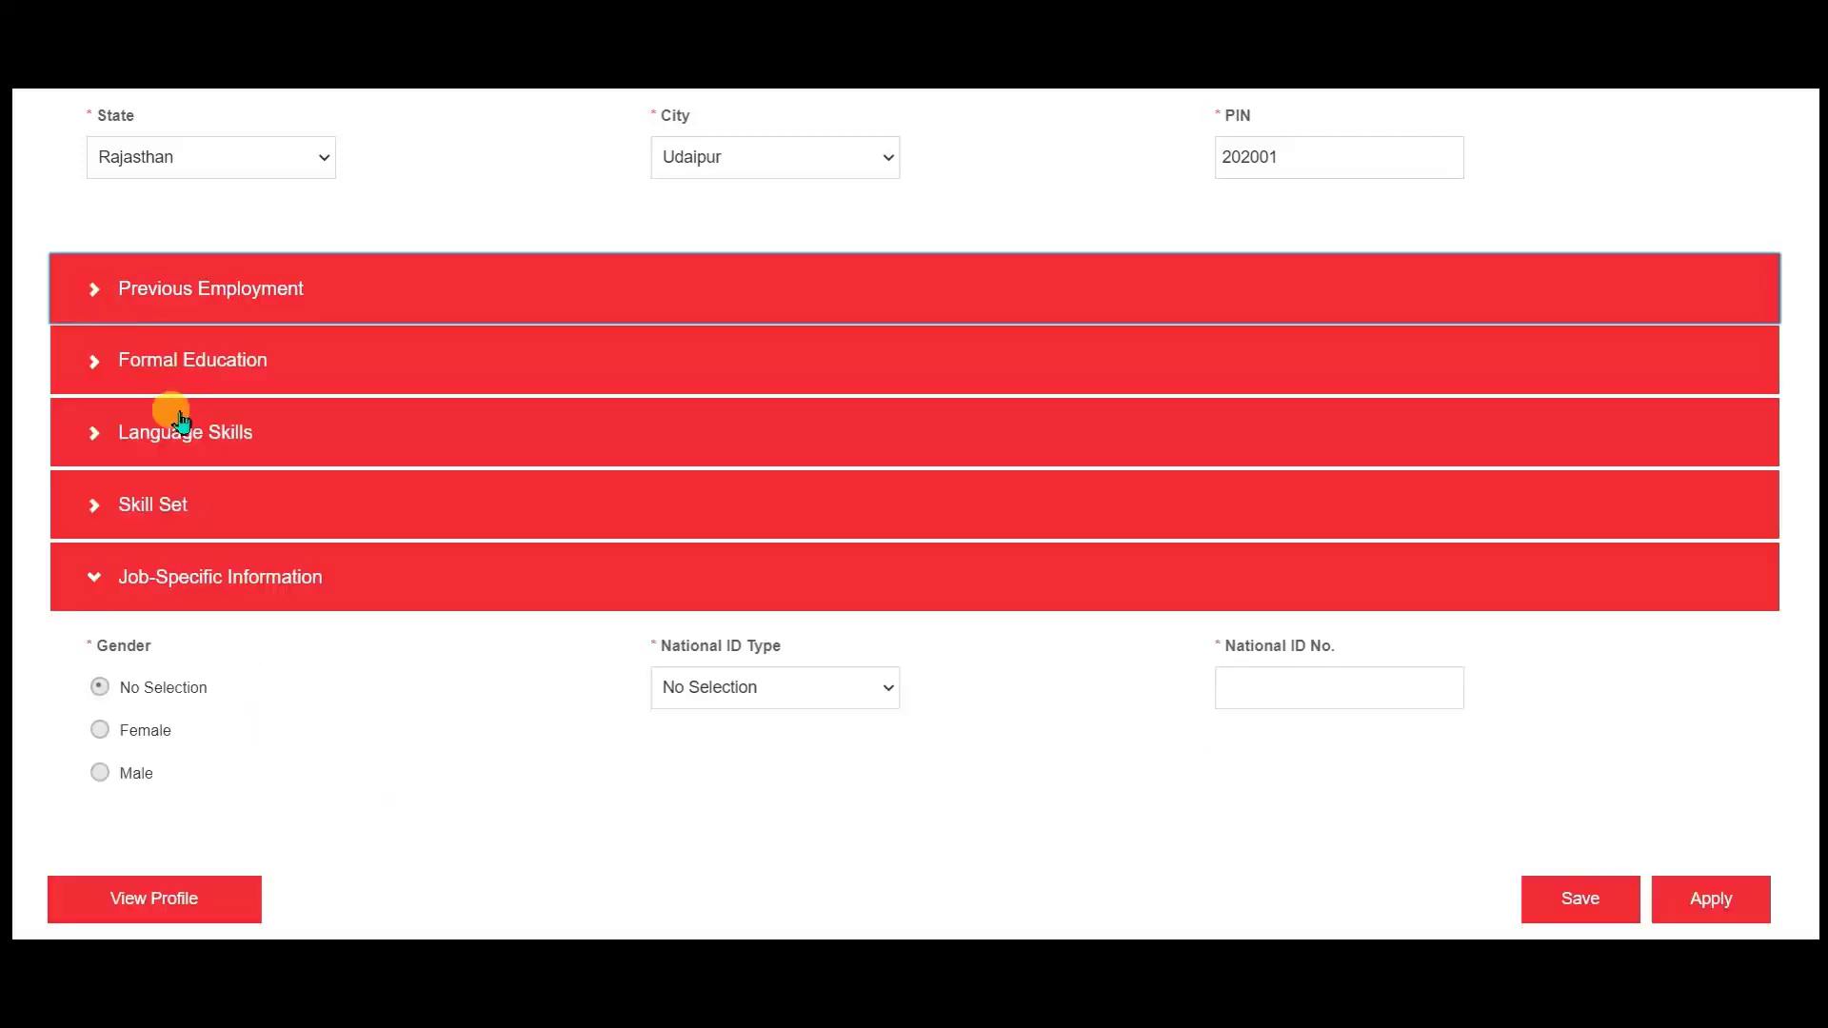
Expand the Formal Education section and set the first education entry's institute name to Other.
left_click(96, 362)
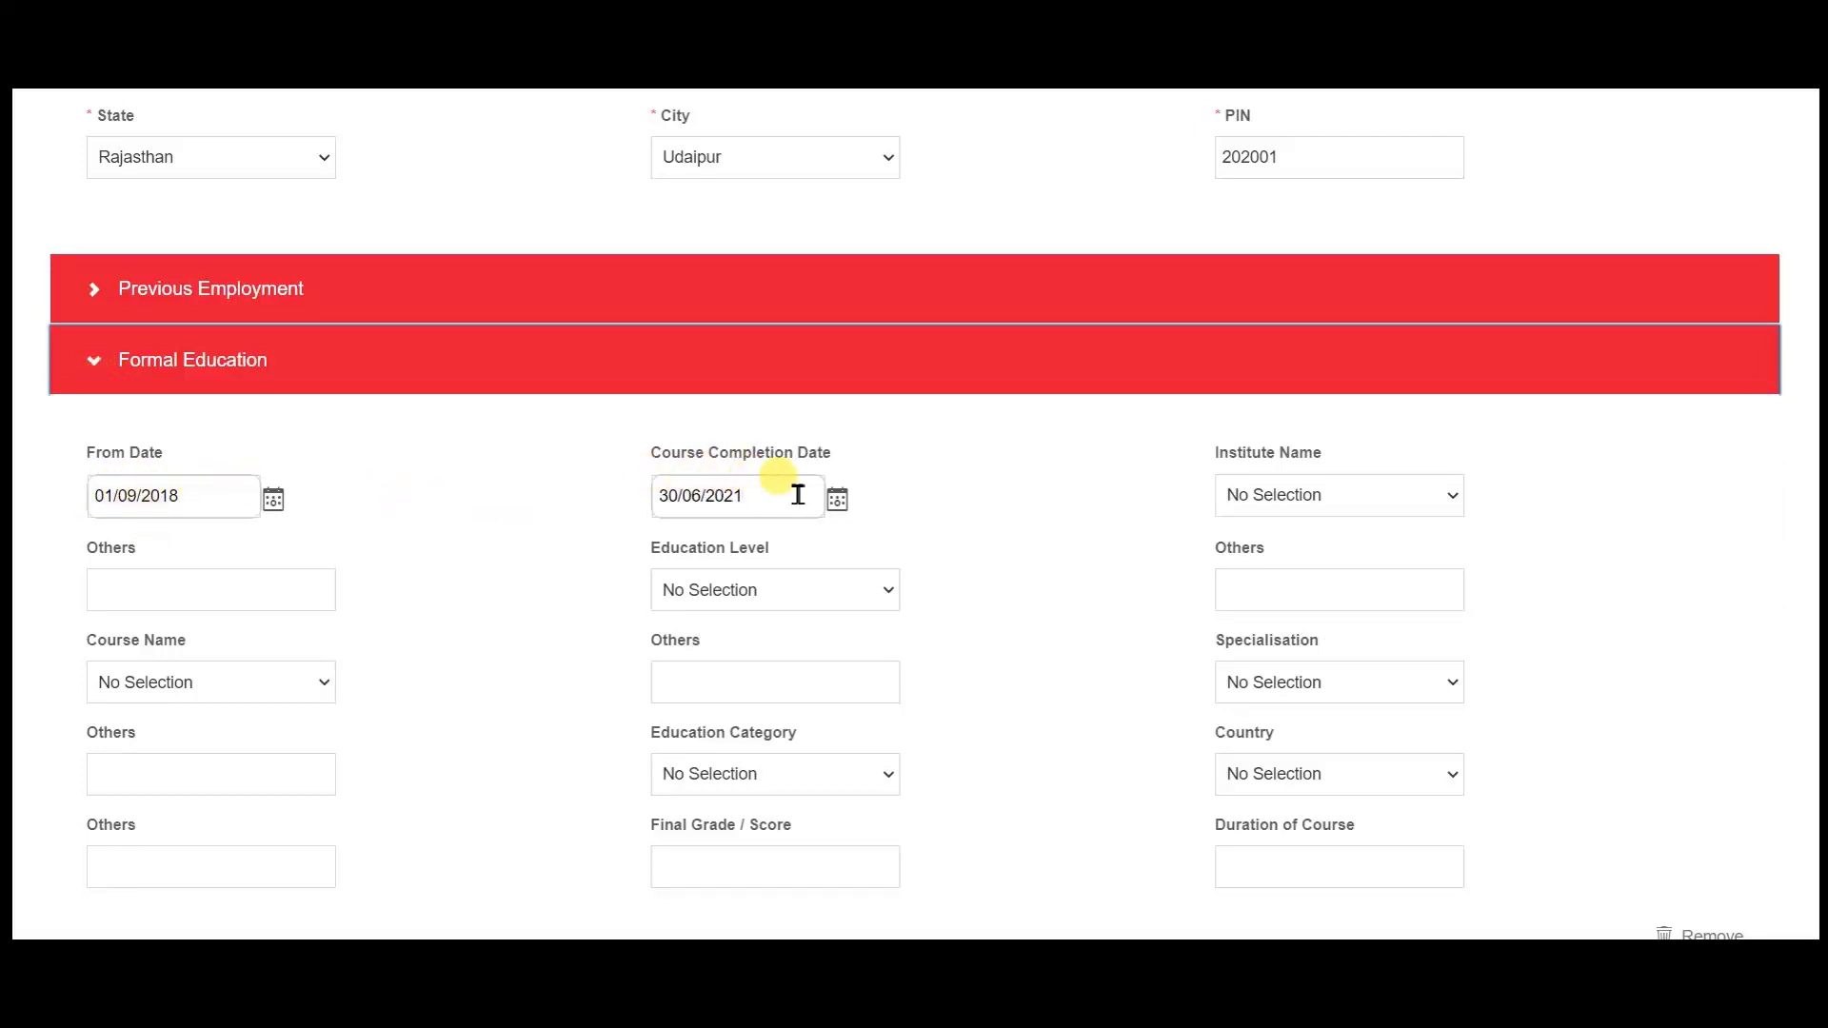
left_click(1449, 485)
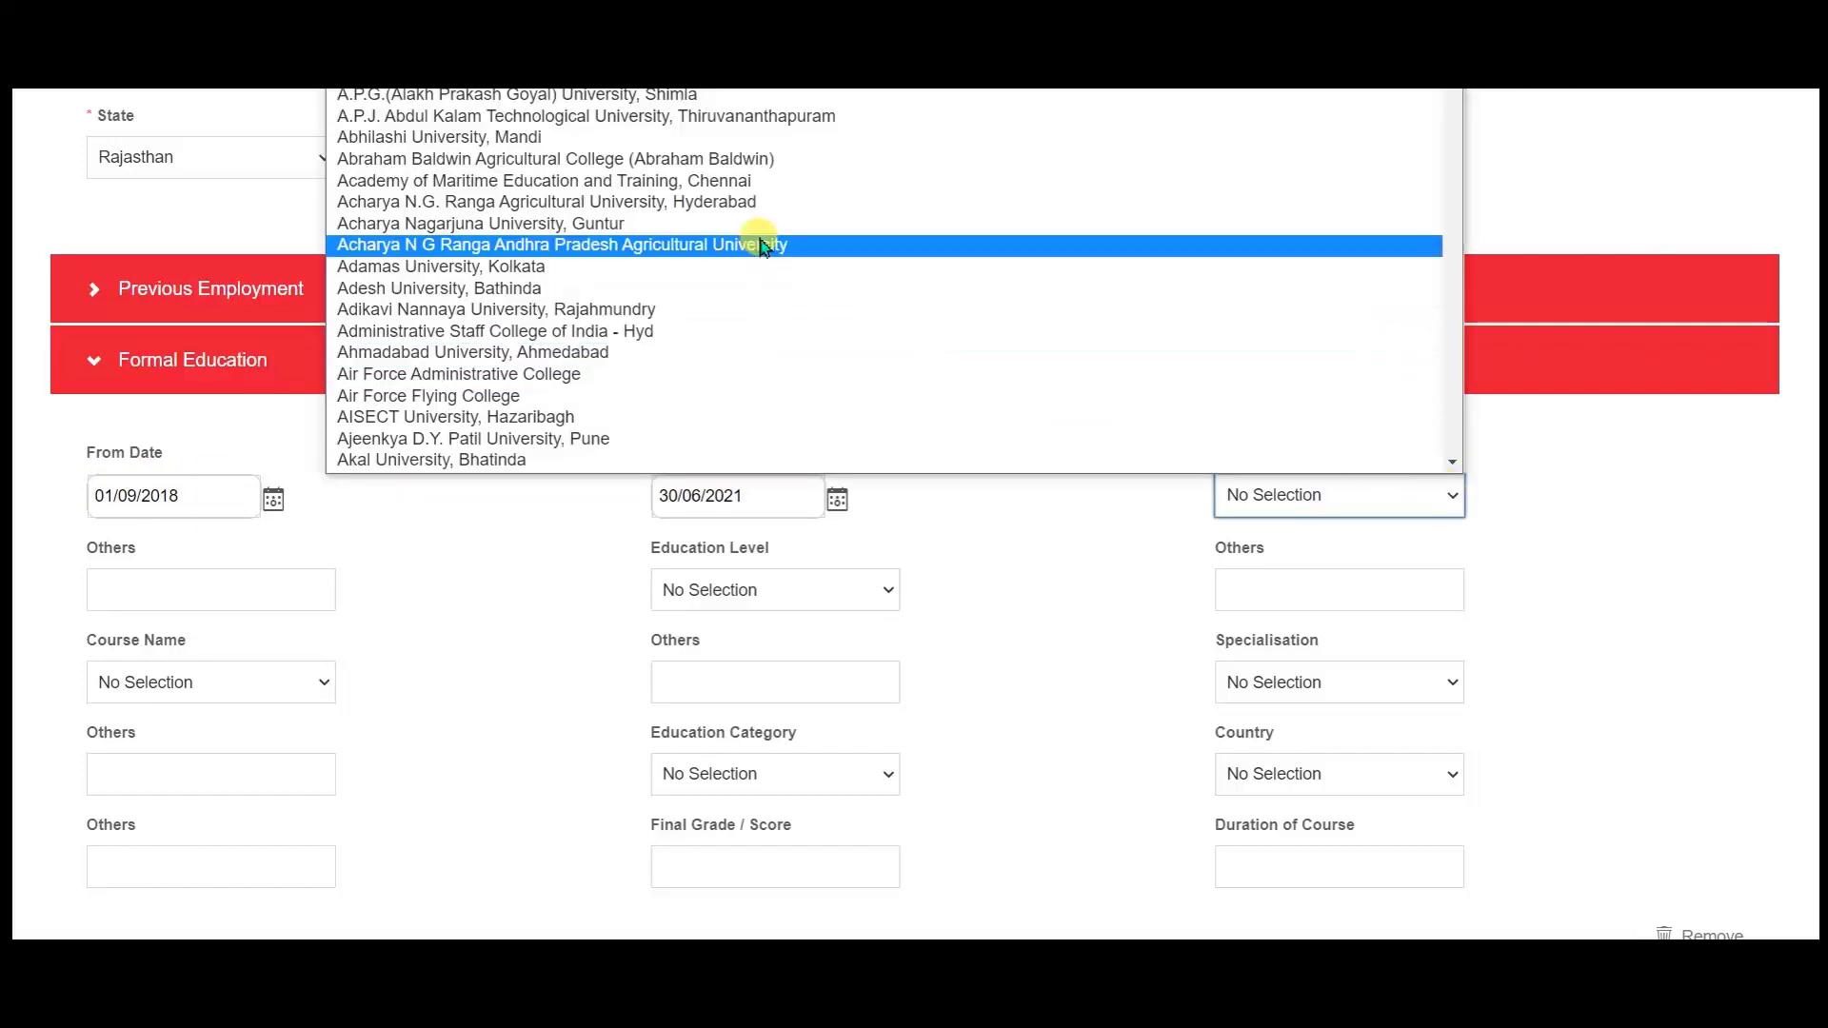
scroll(761, 244, "down", 20)
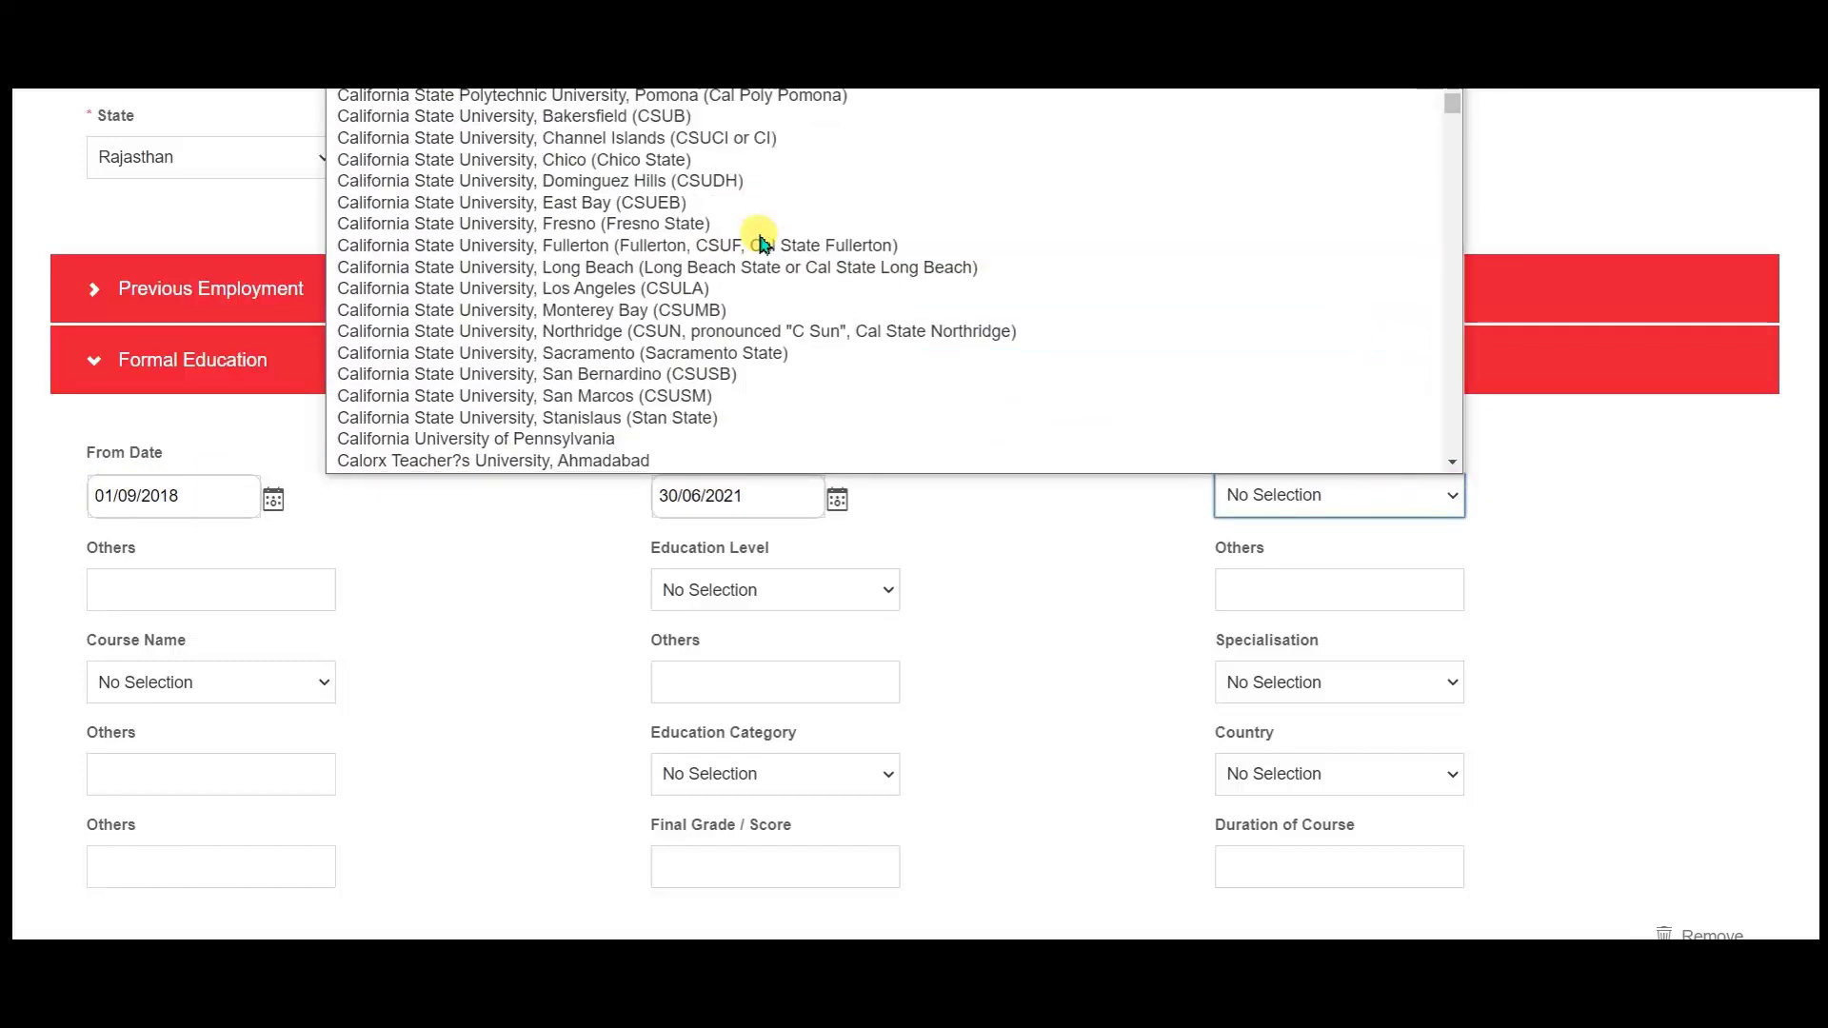
scroll(762, 238, "down", 20)
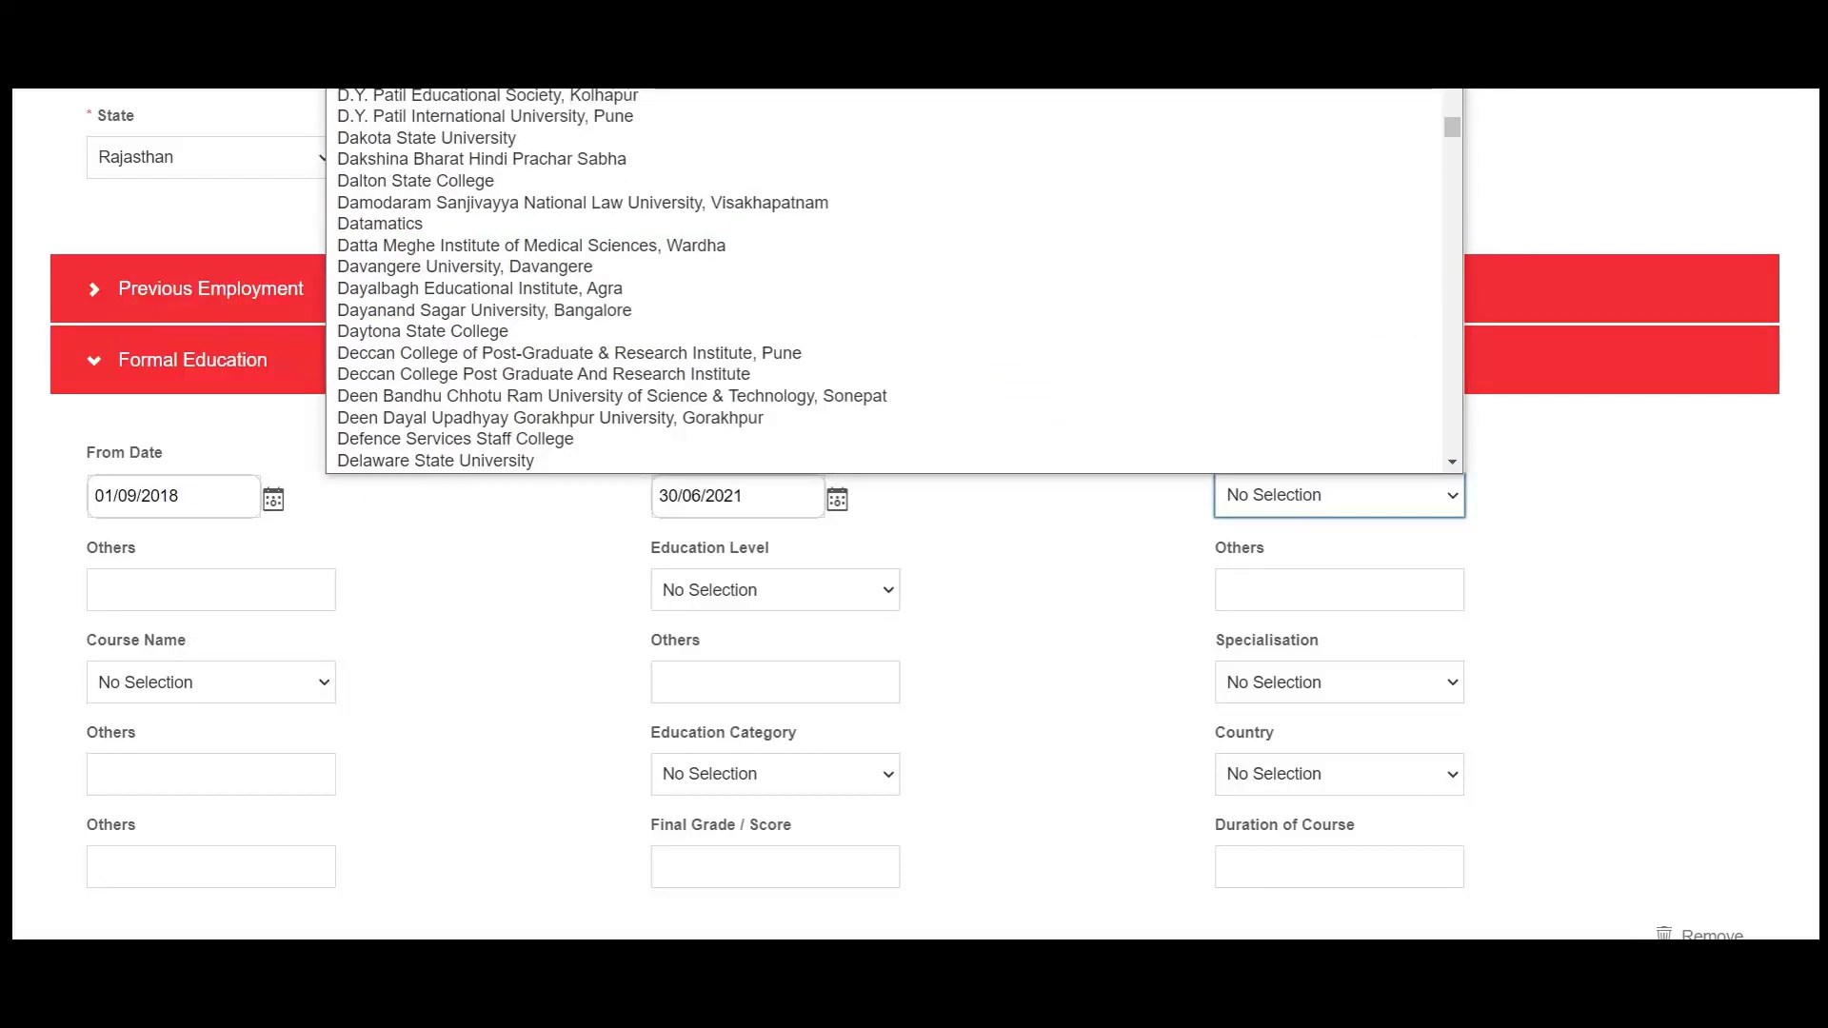
type("Other")
key("Return")
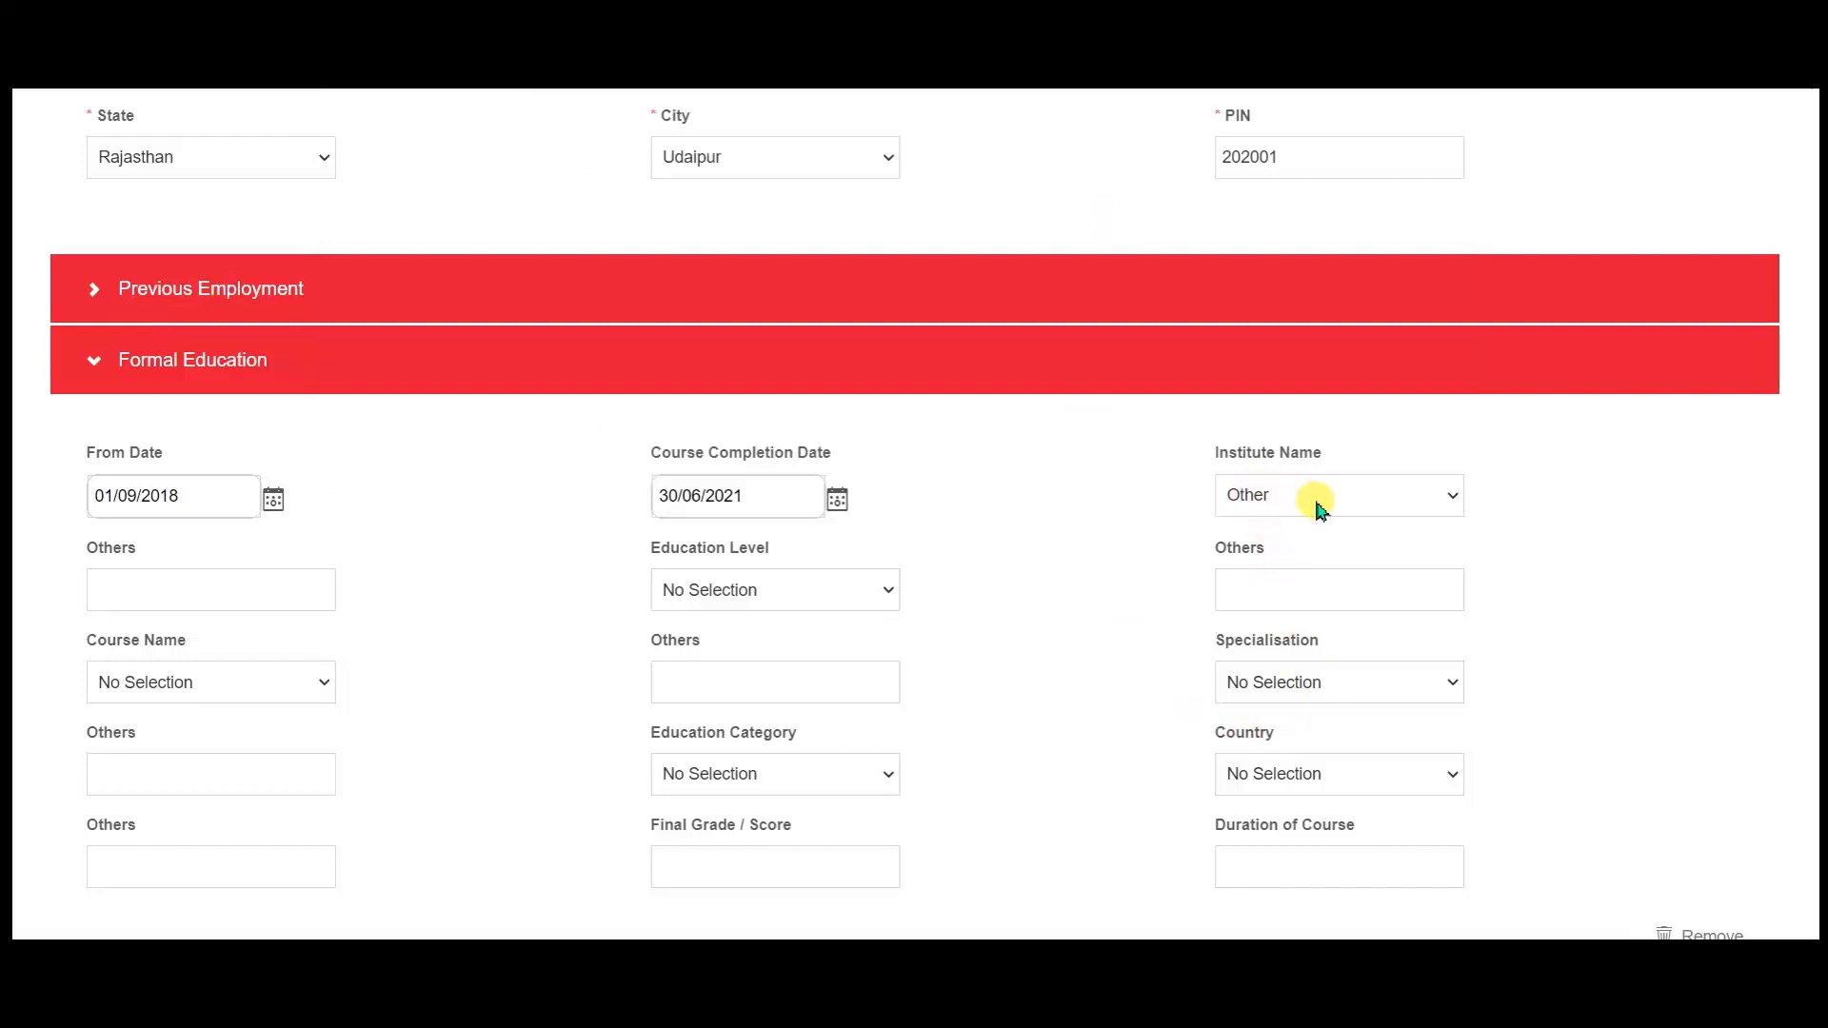
left_click(131, 590)
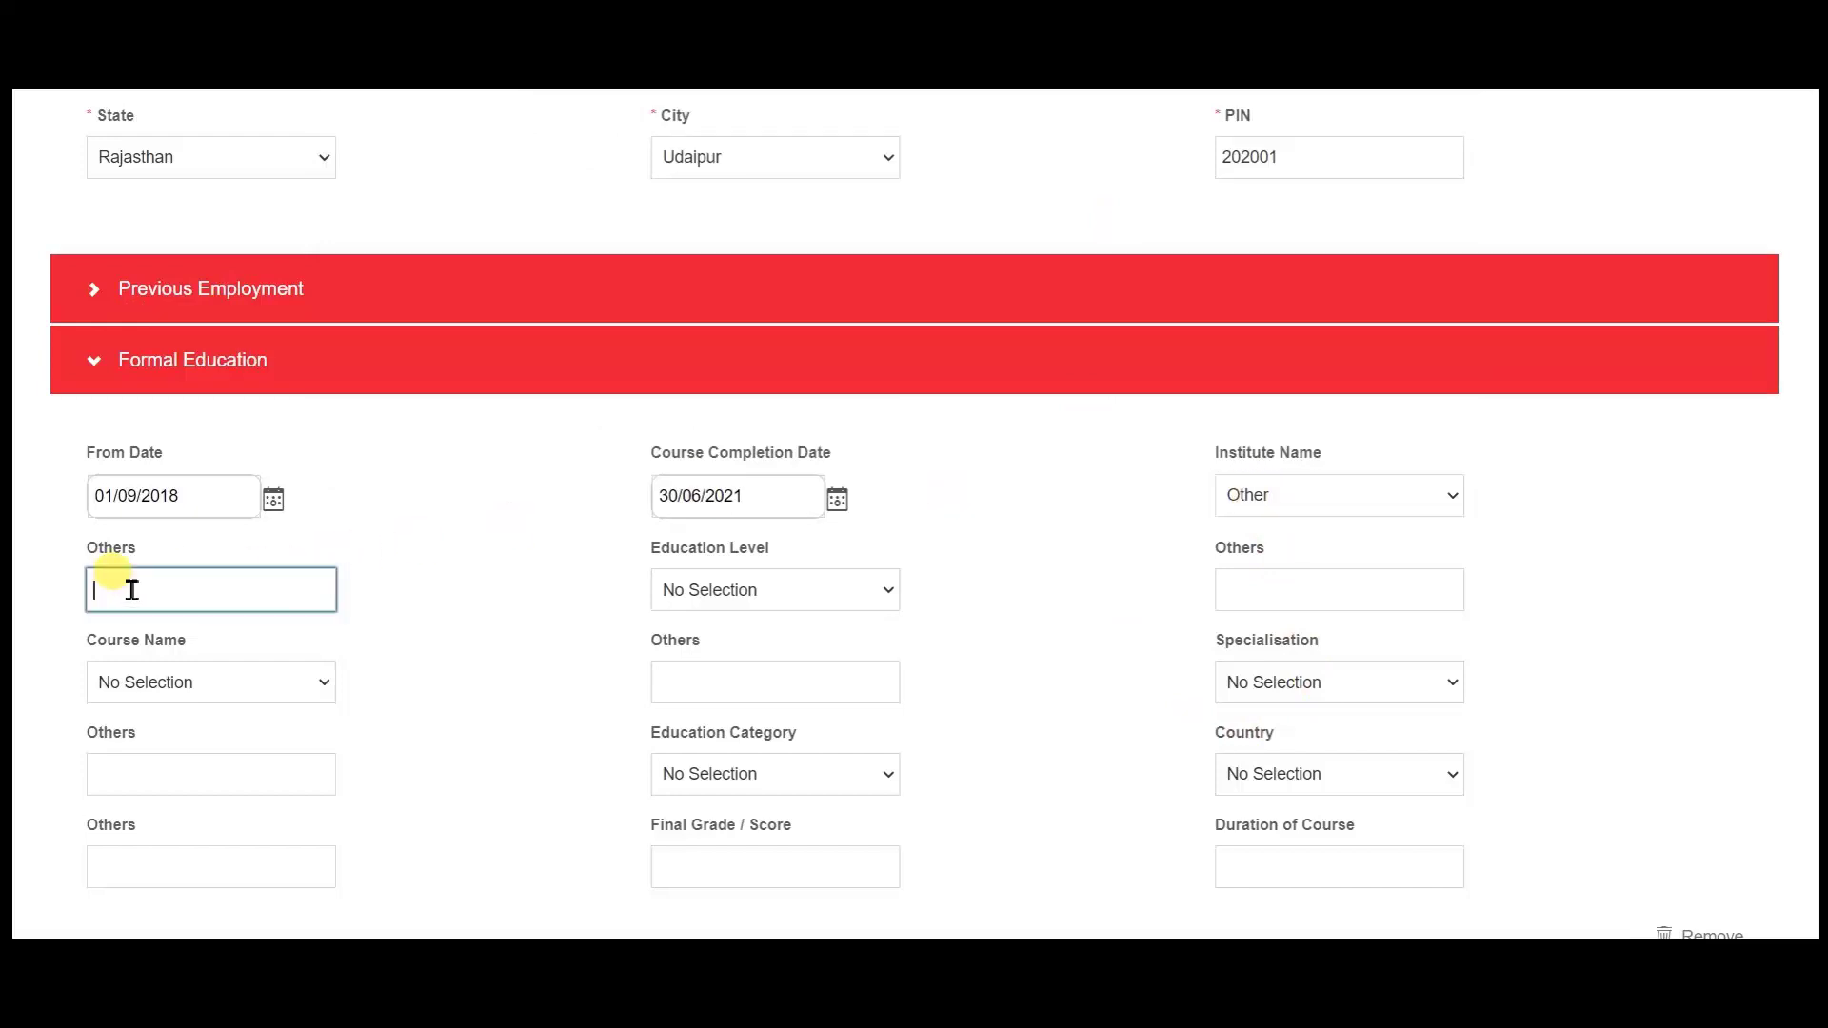
Set the education level of the first formal education entry to Diploma.
left_click(876, 592)
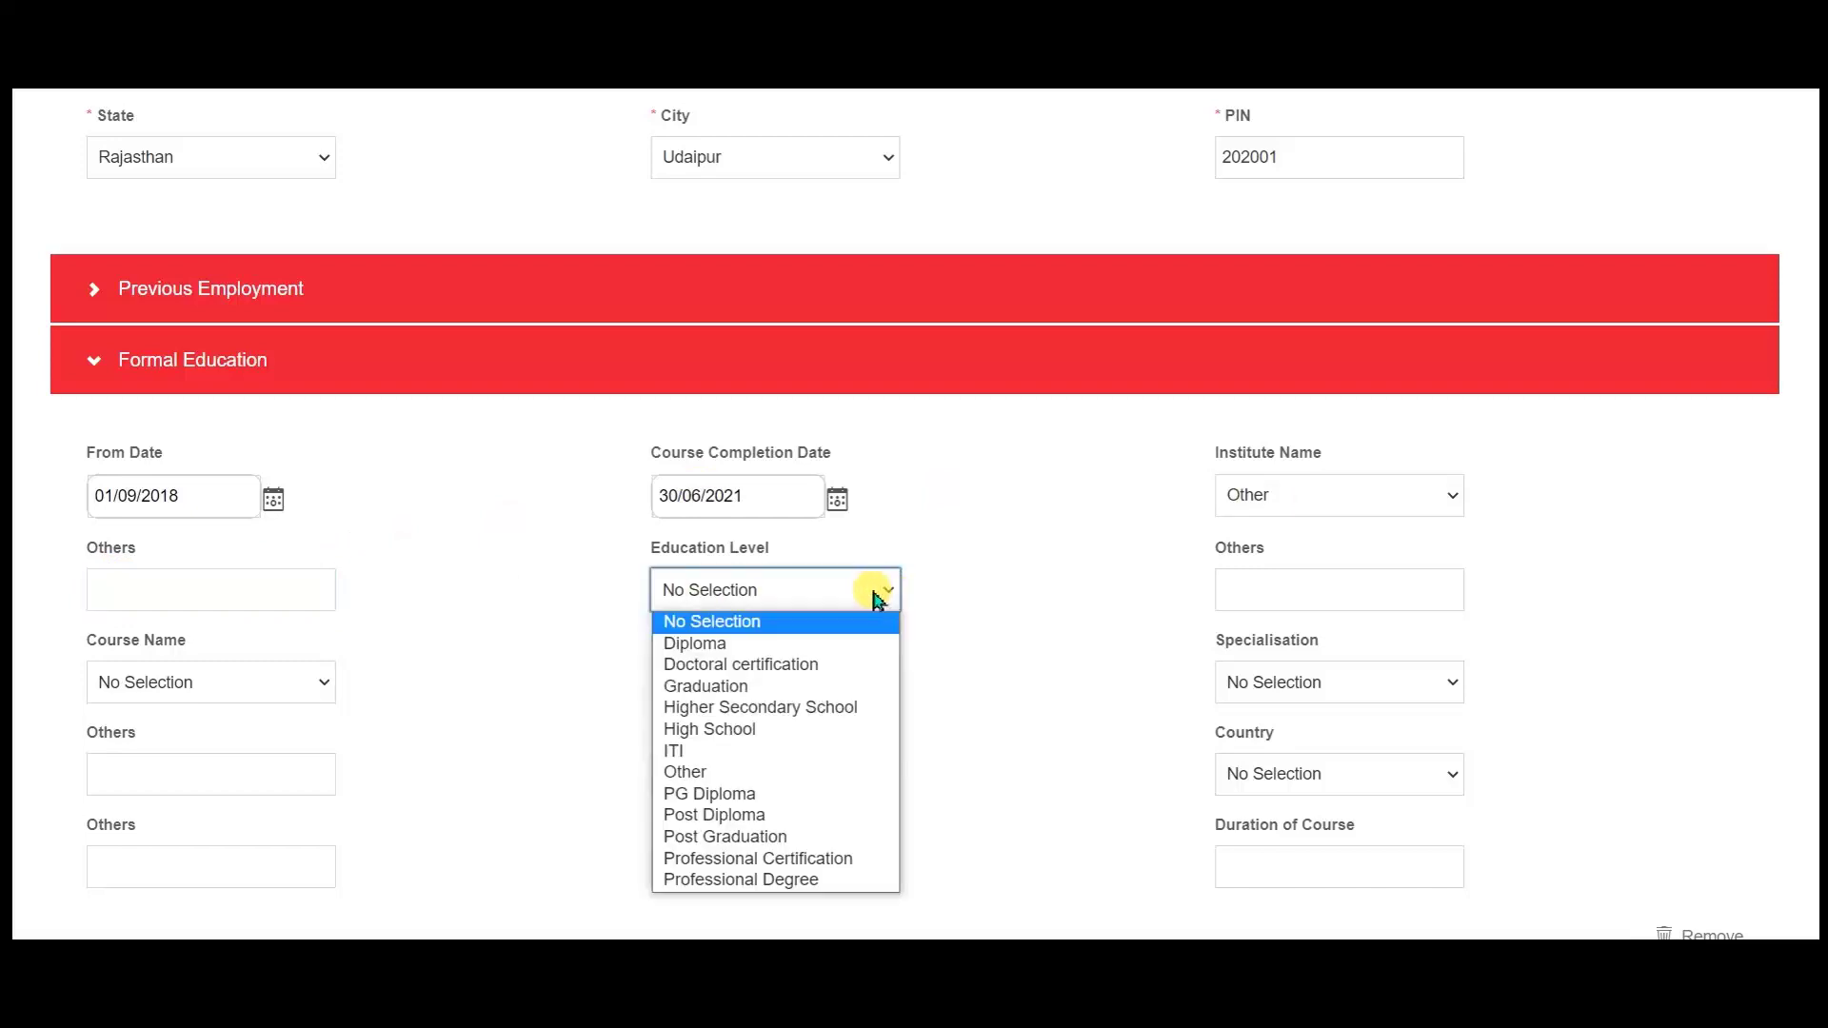
left_click(712, 644)
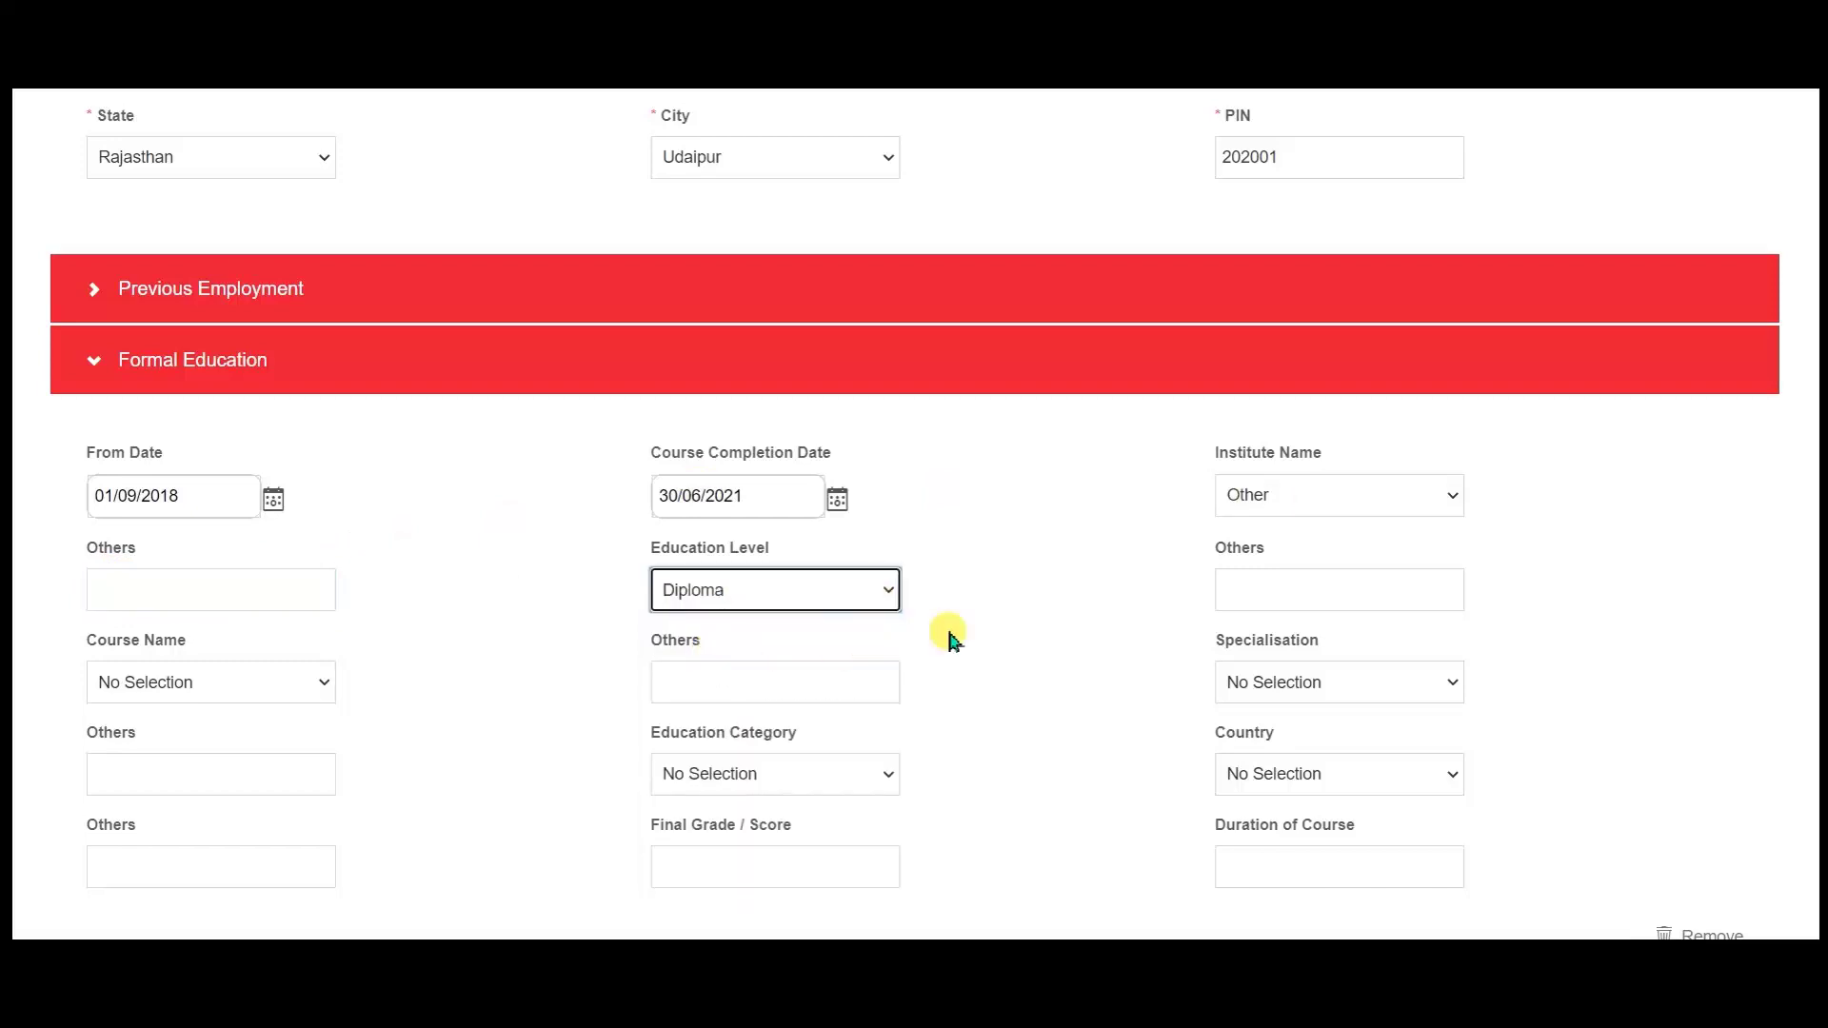
left_click(1340, 597)
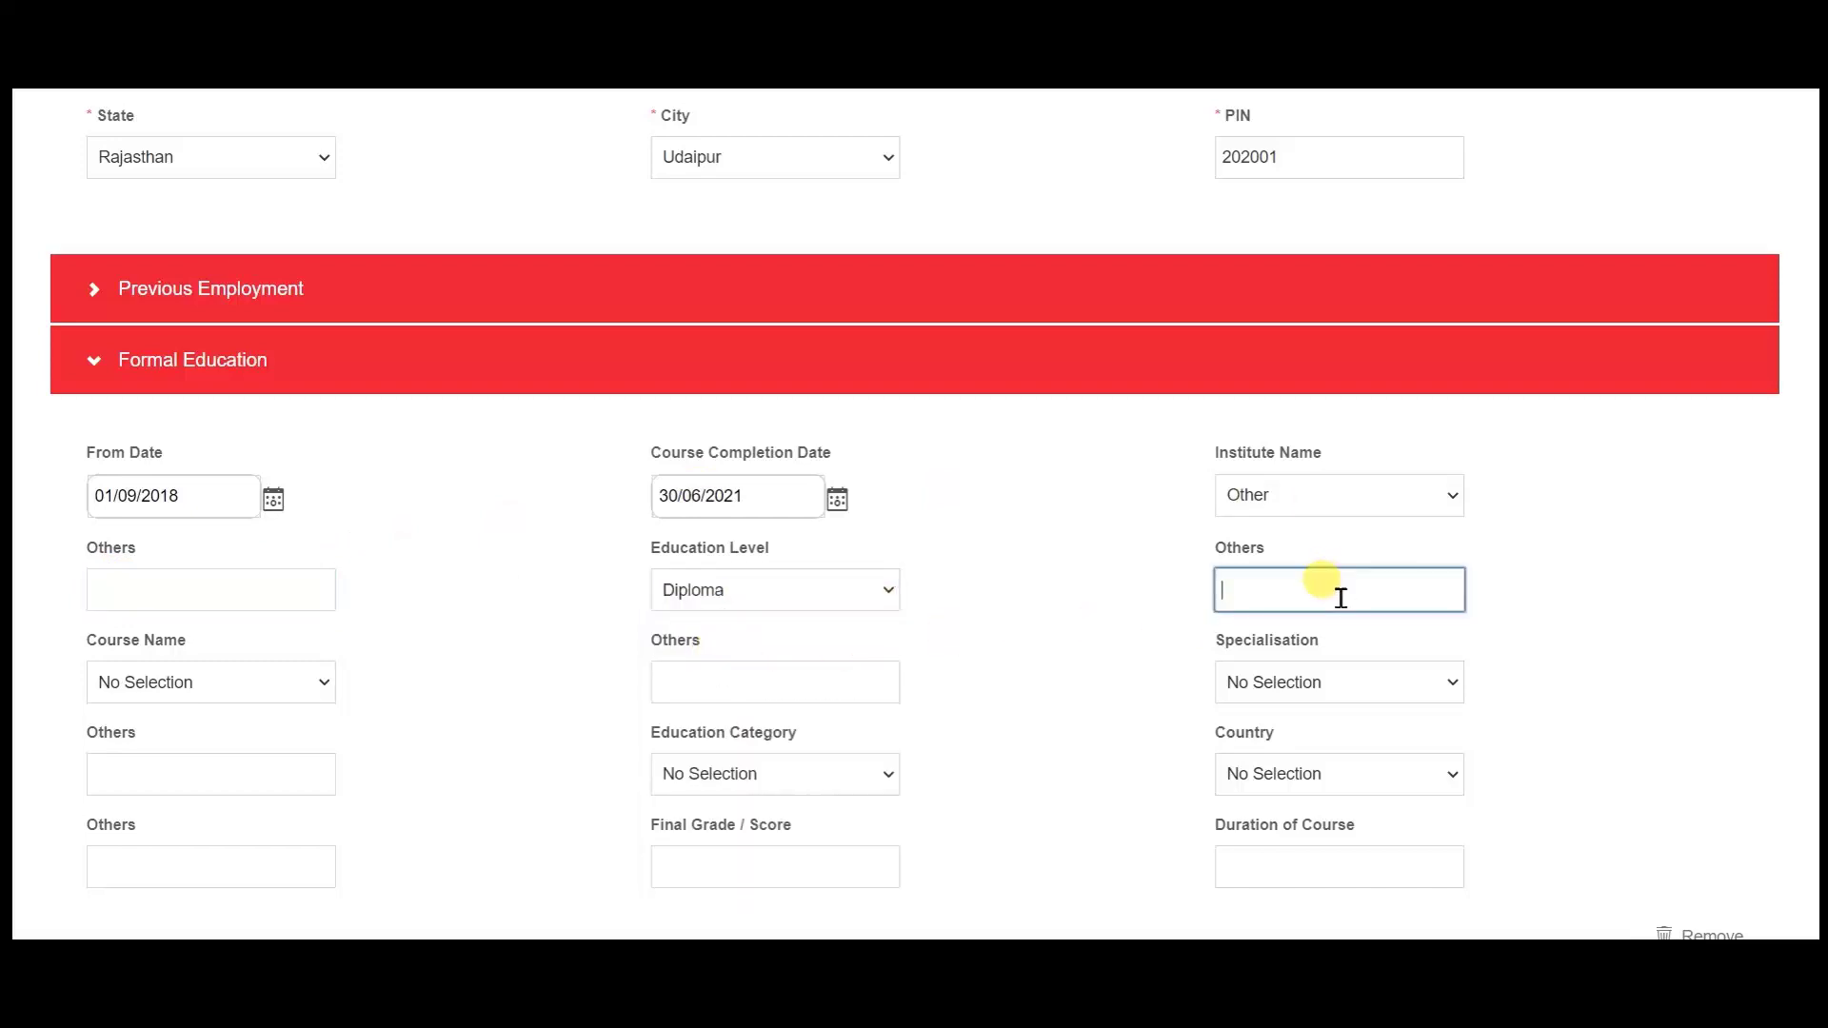
Choose Diploma as the course name and Civil as the specialisation in the first education entry.
left_click(333, 678)
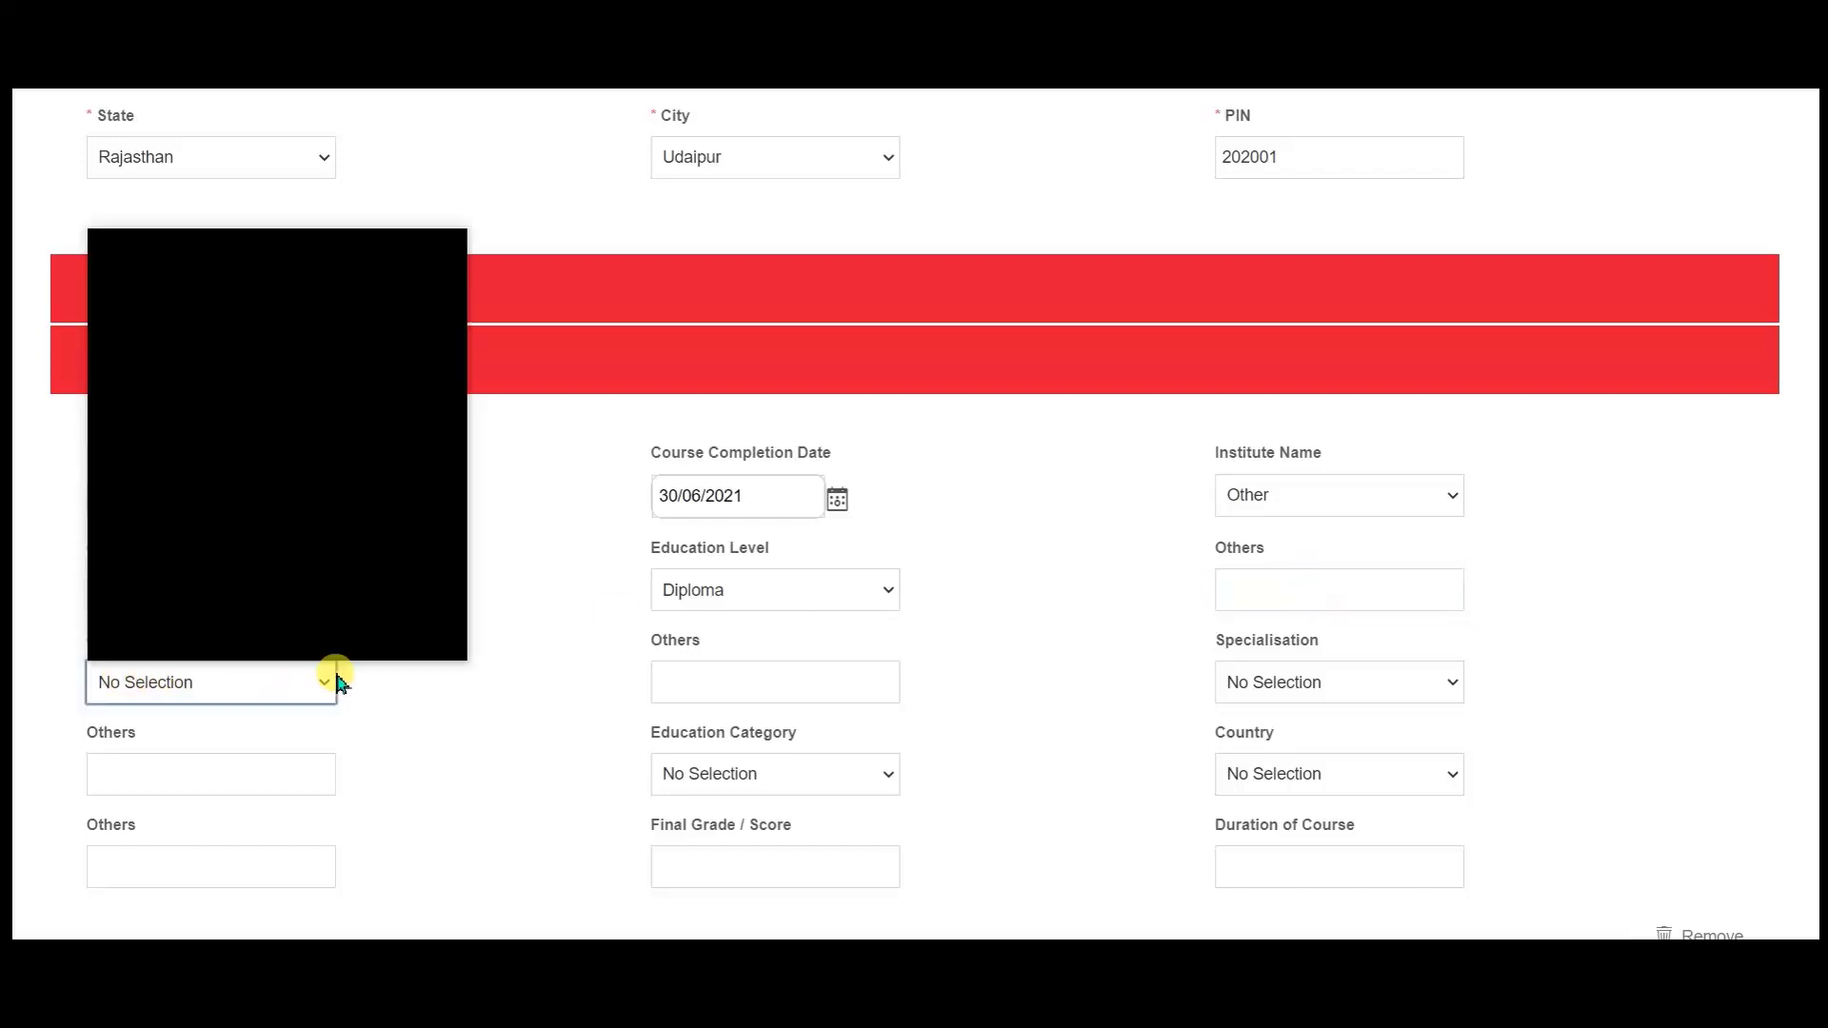
scroll(233, 386, "down", 6)
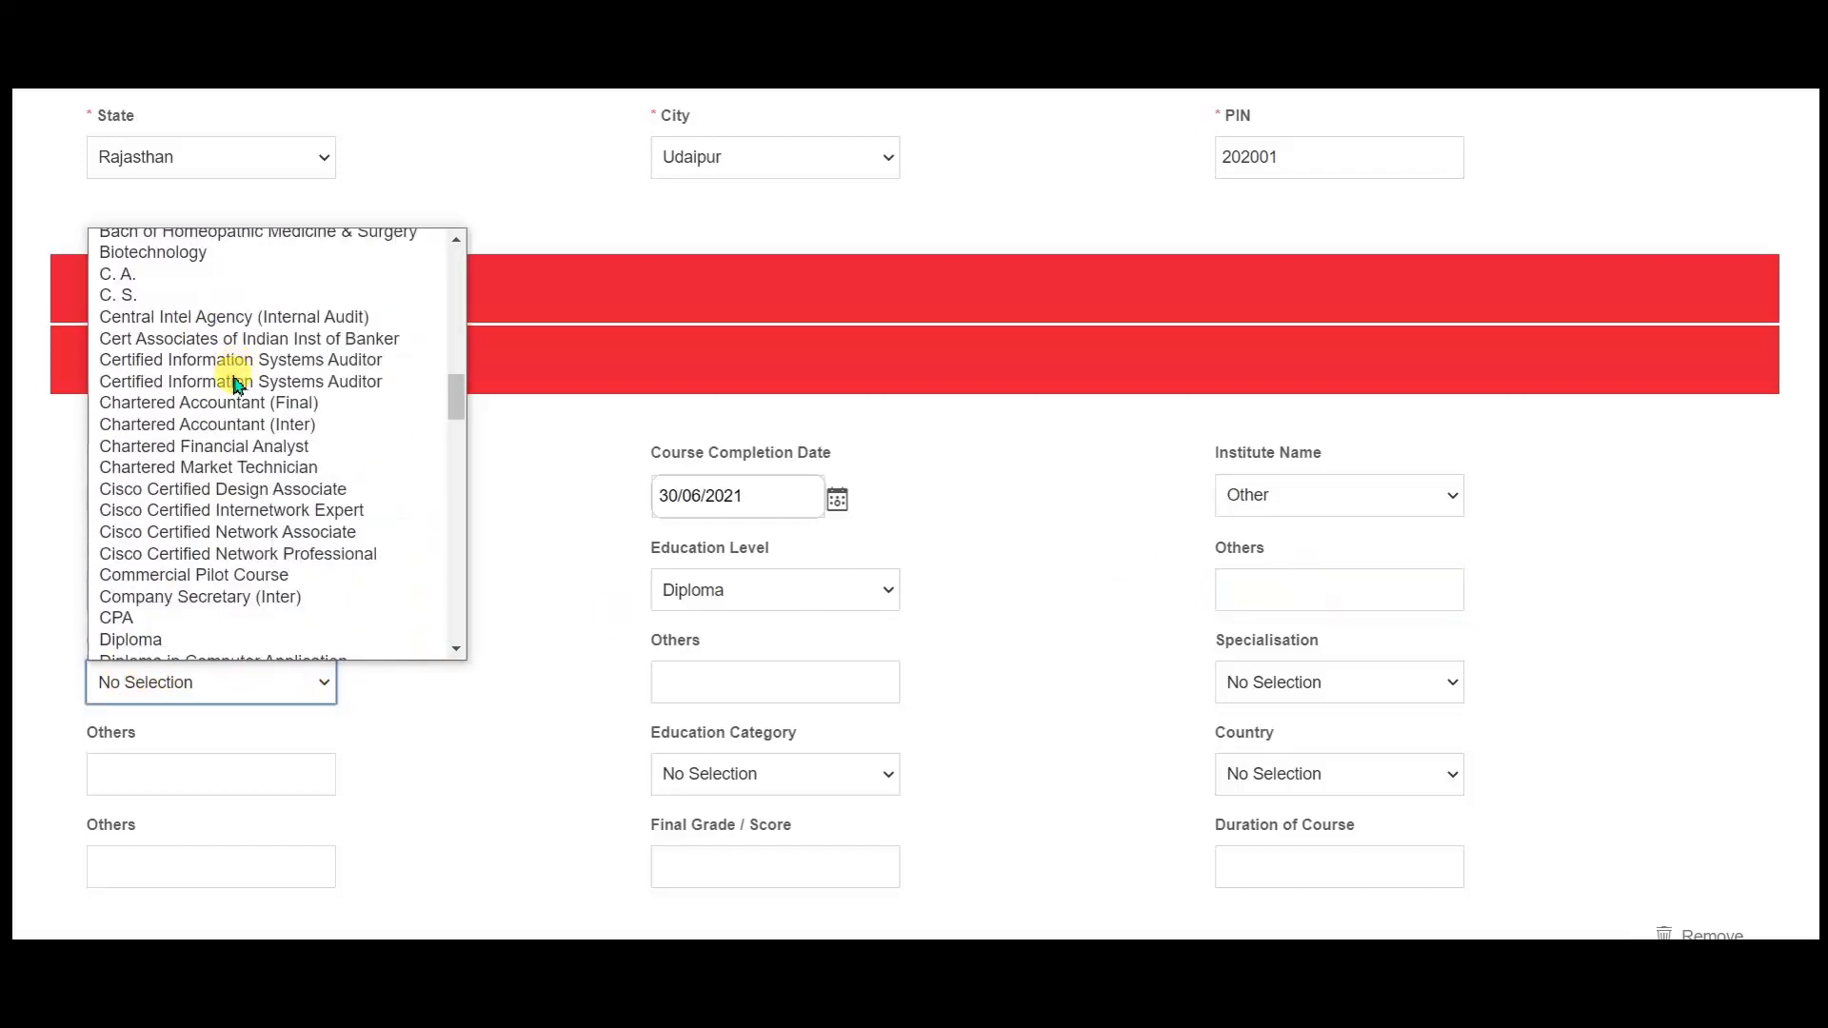
scroll(232, 371, "down", 15)
scroll(151, 396, "up", 7)
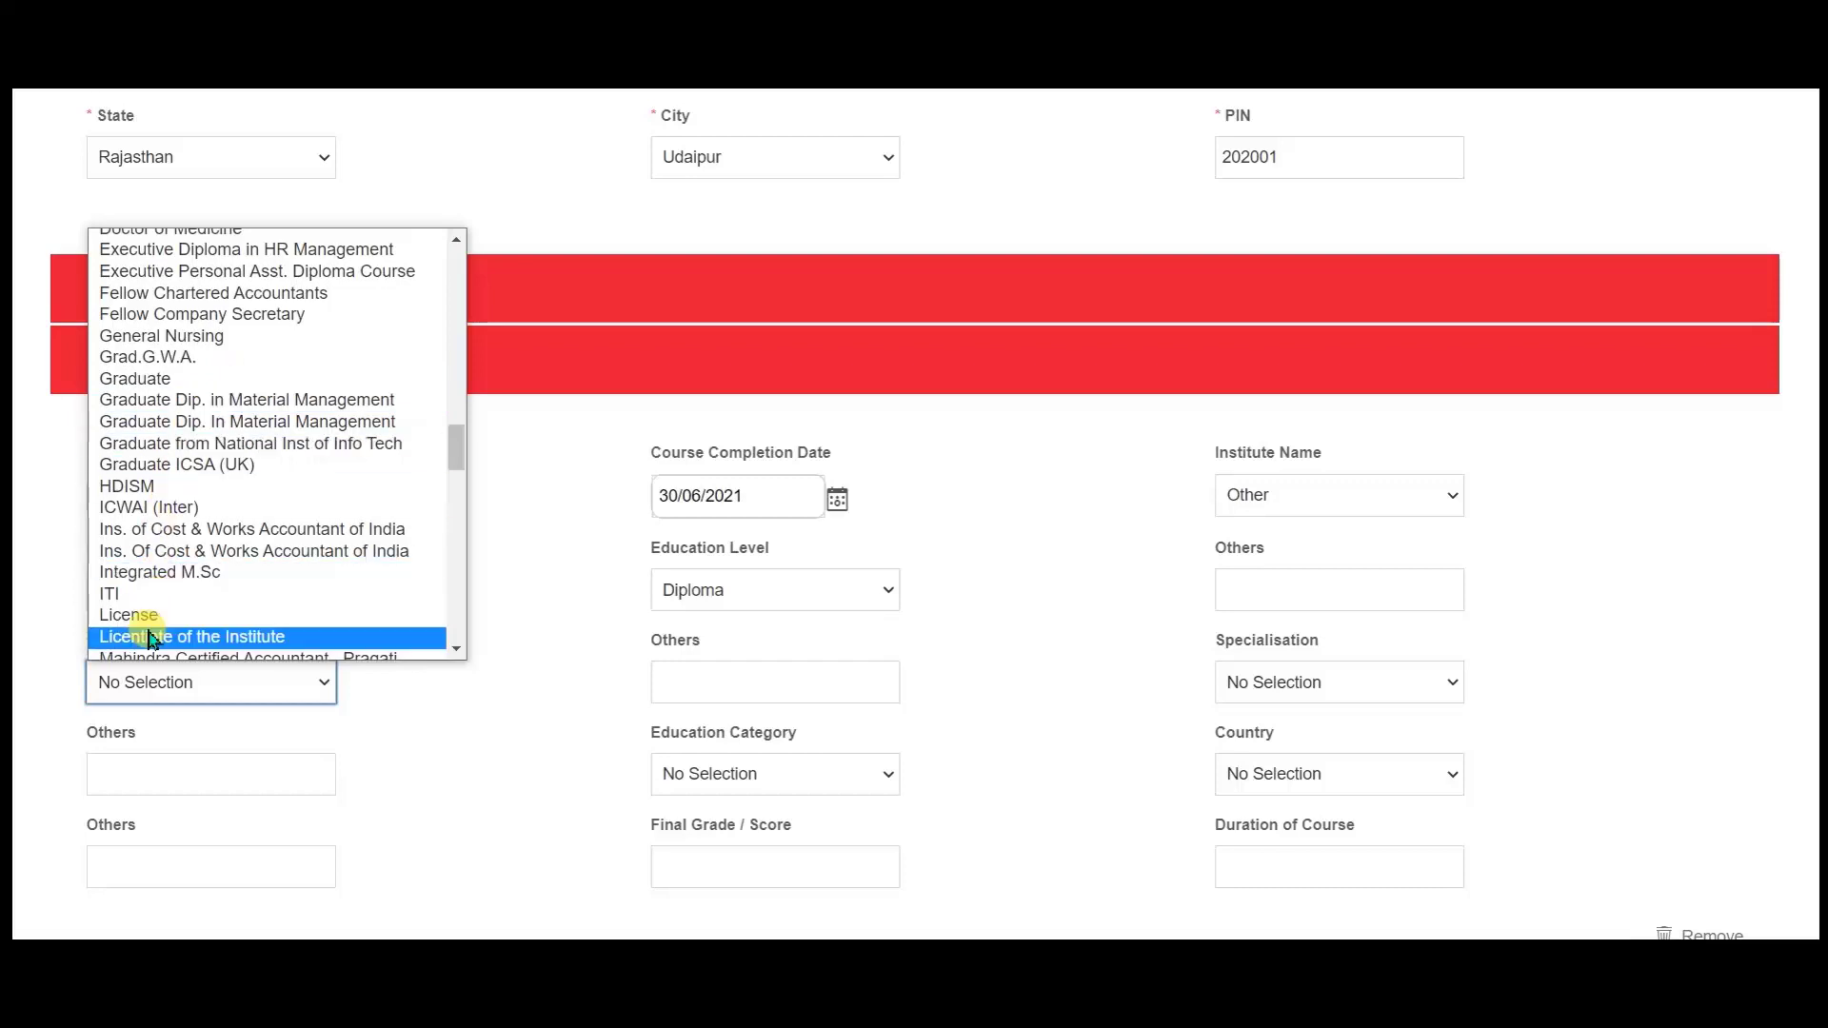
scroll(151, 428, "up", 4)
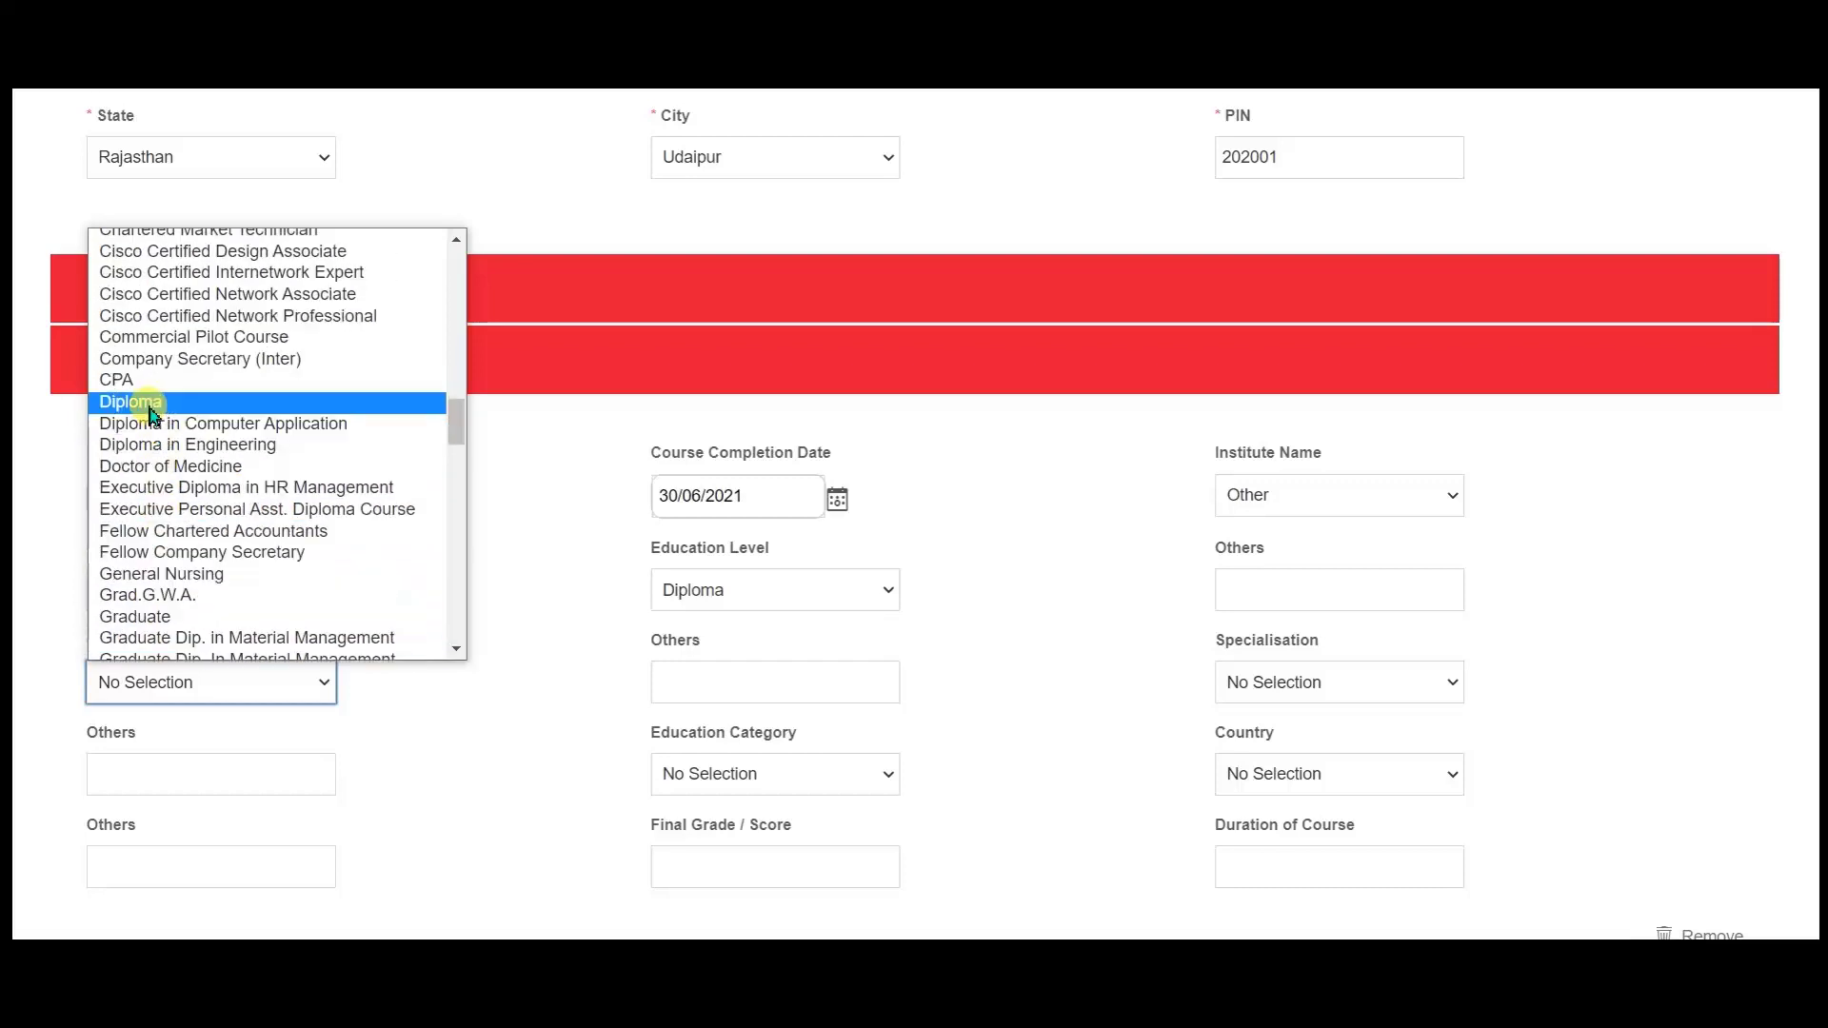
left_click(149, 404)
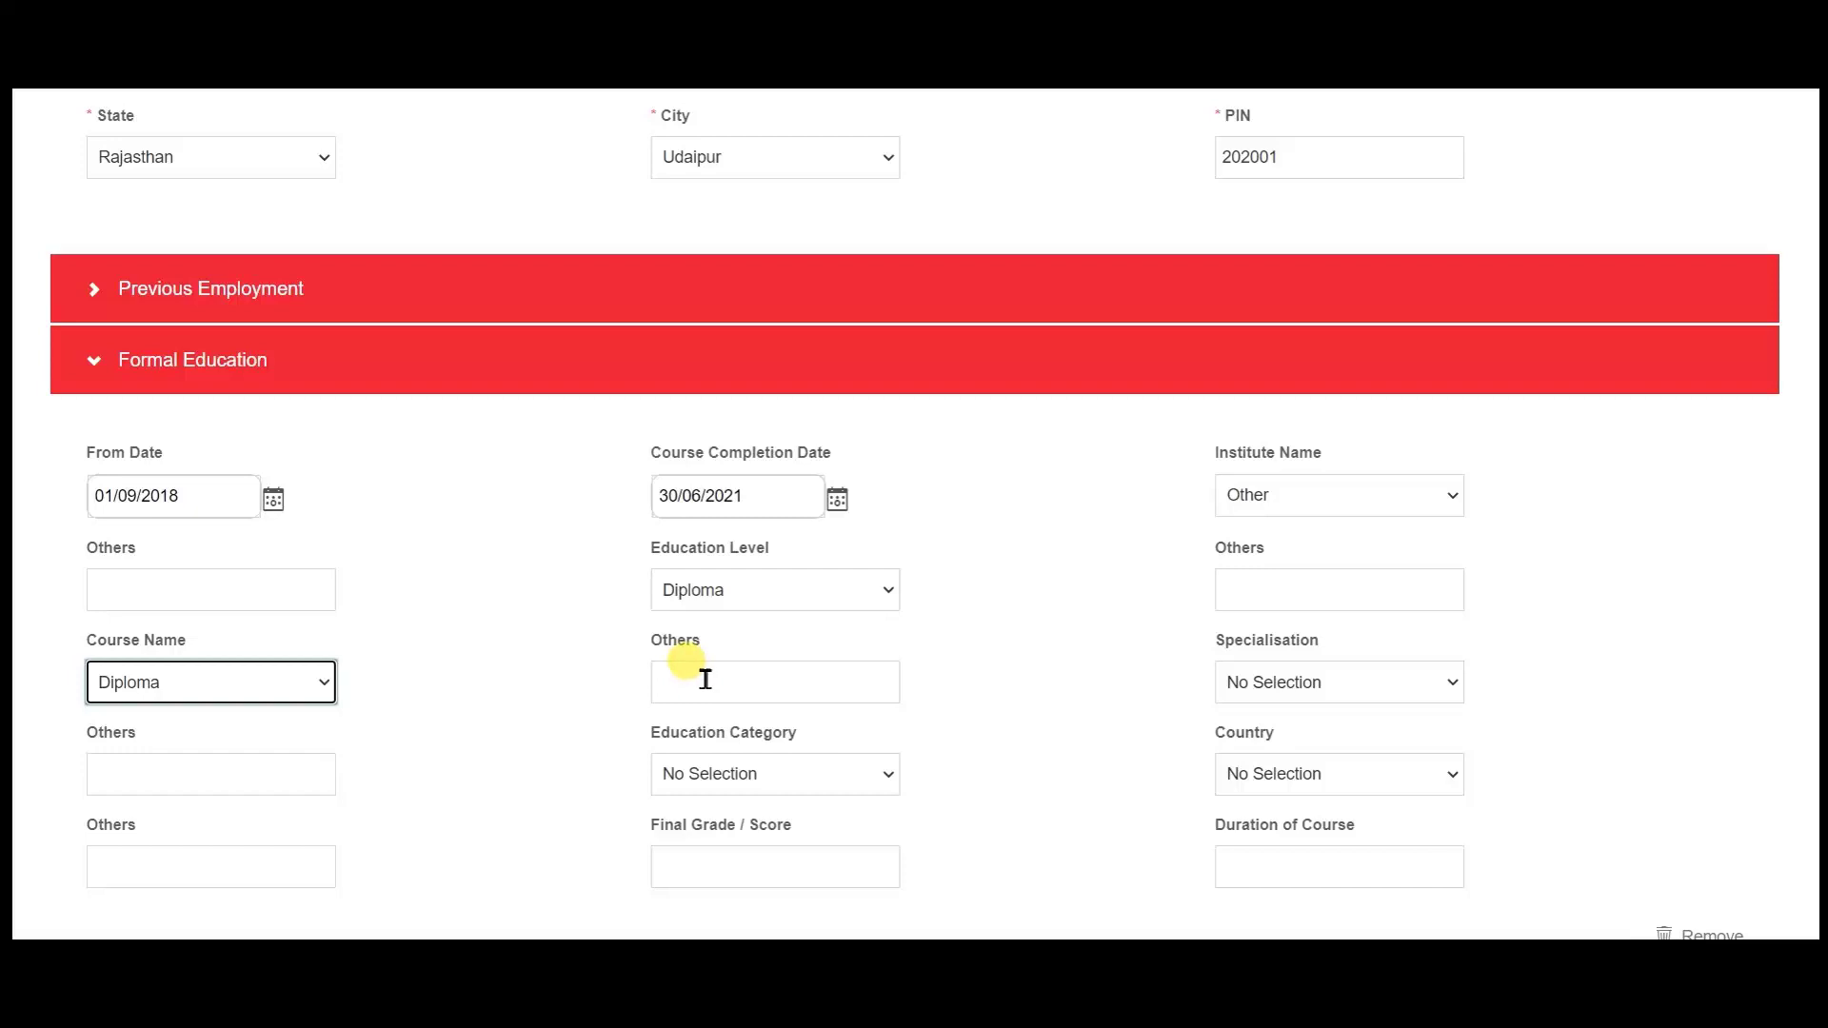
left_click(1435, 684)
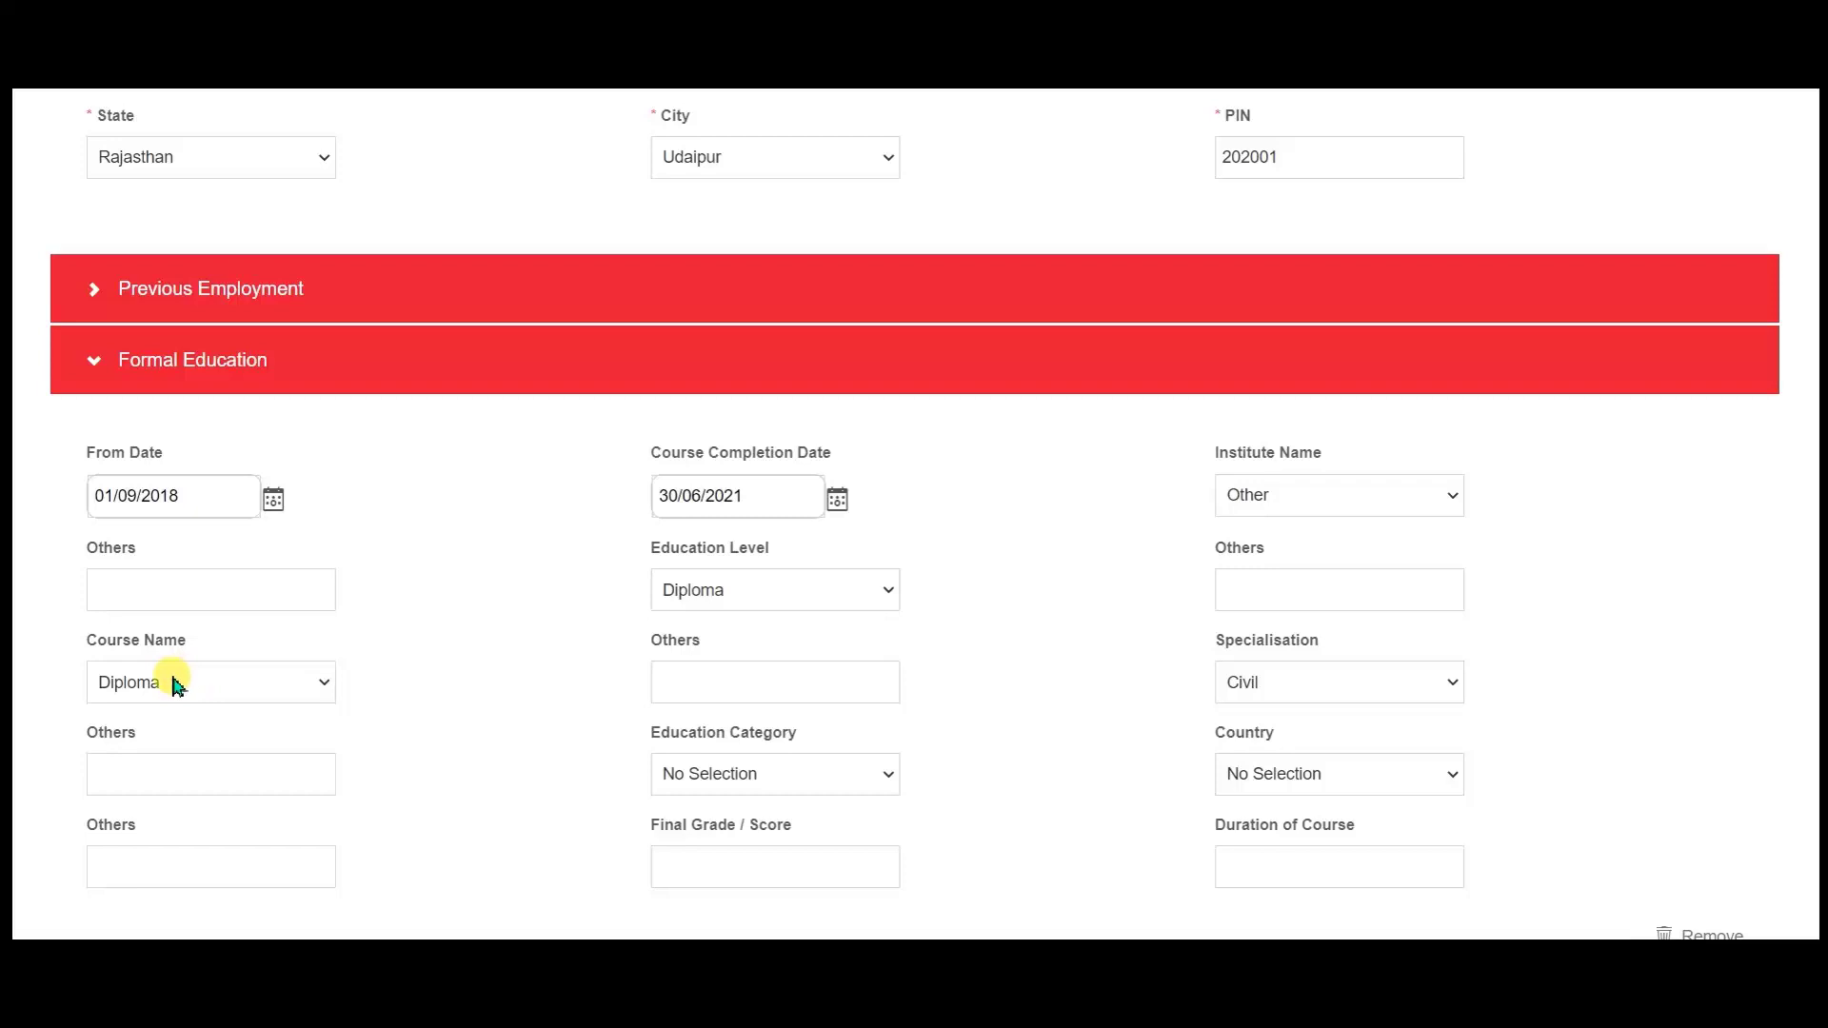
left_click(734, 679)
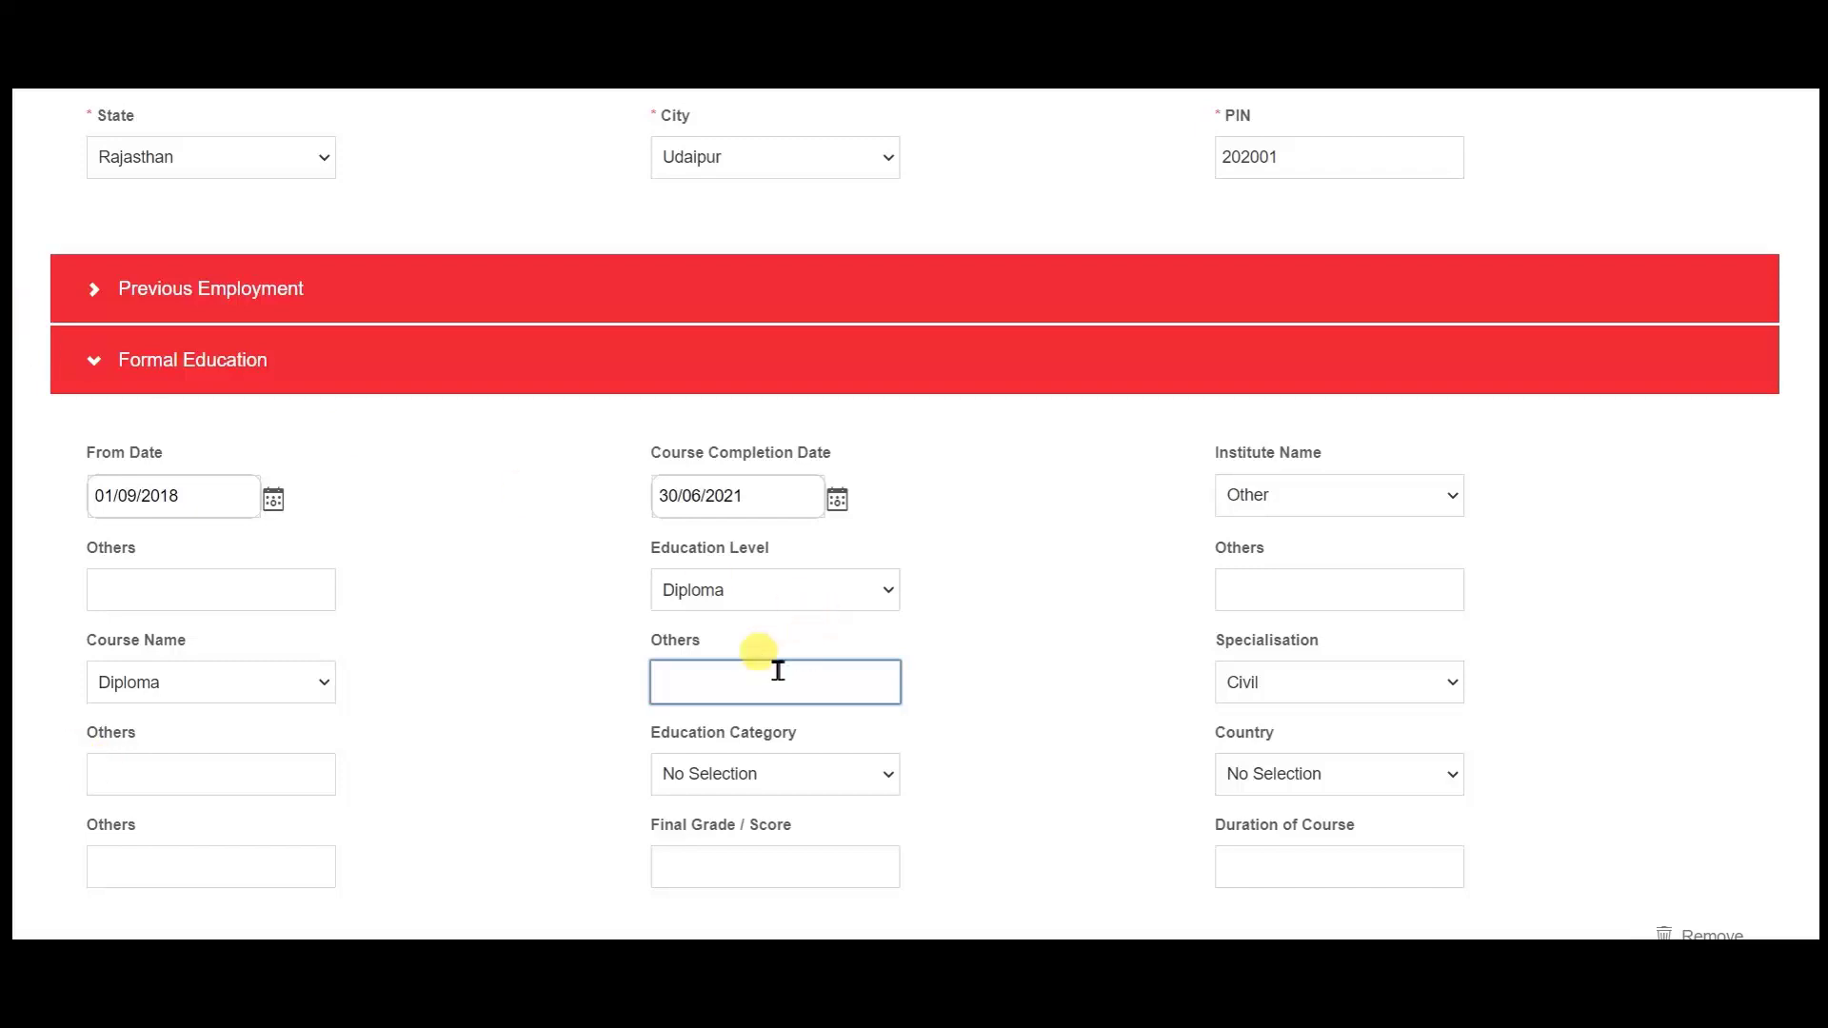
Enter 3 as the duration of course in the first education entry.
scroll(763, 682, "down", 3)
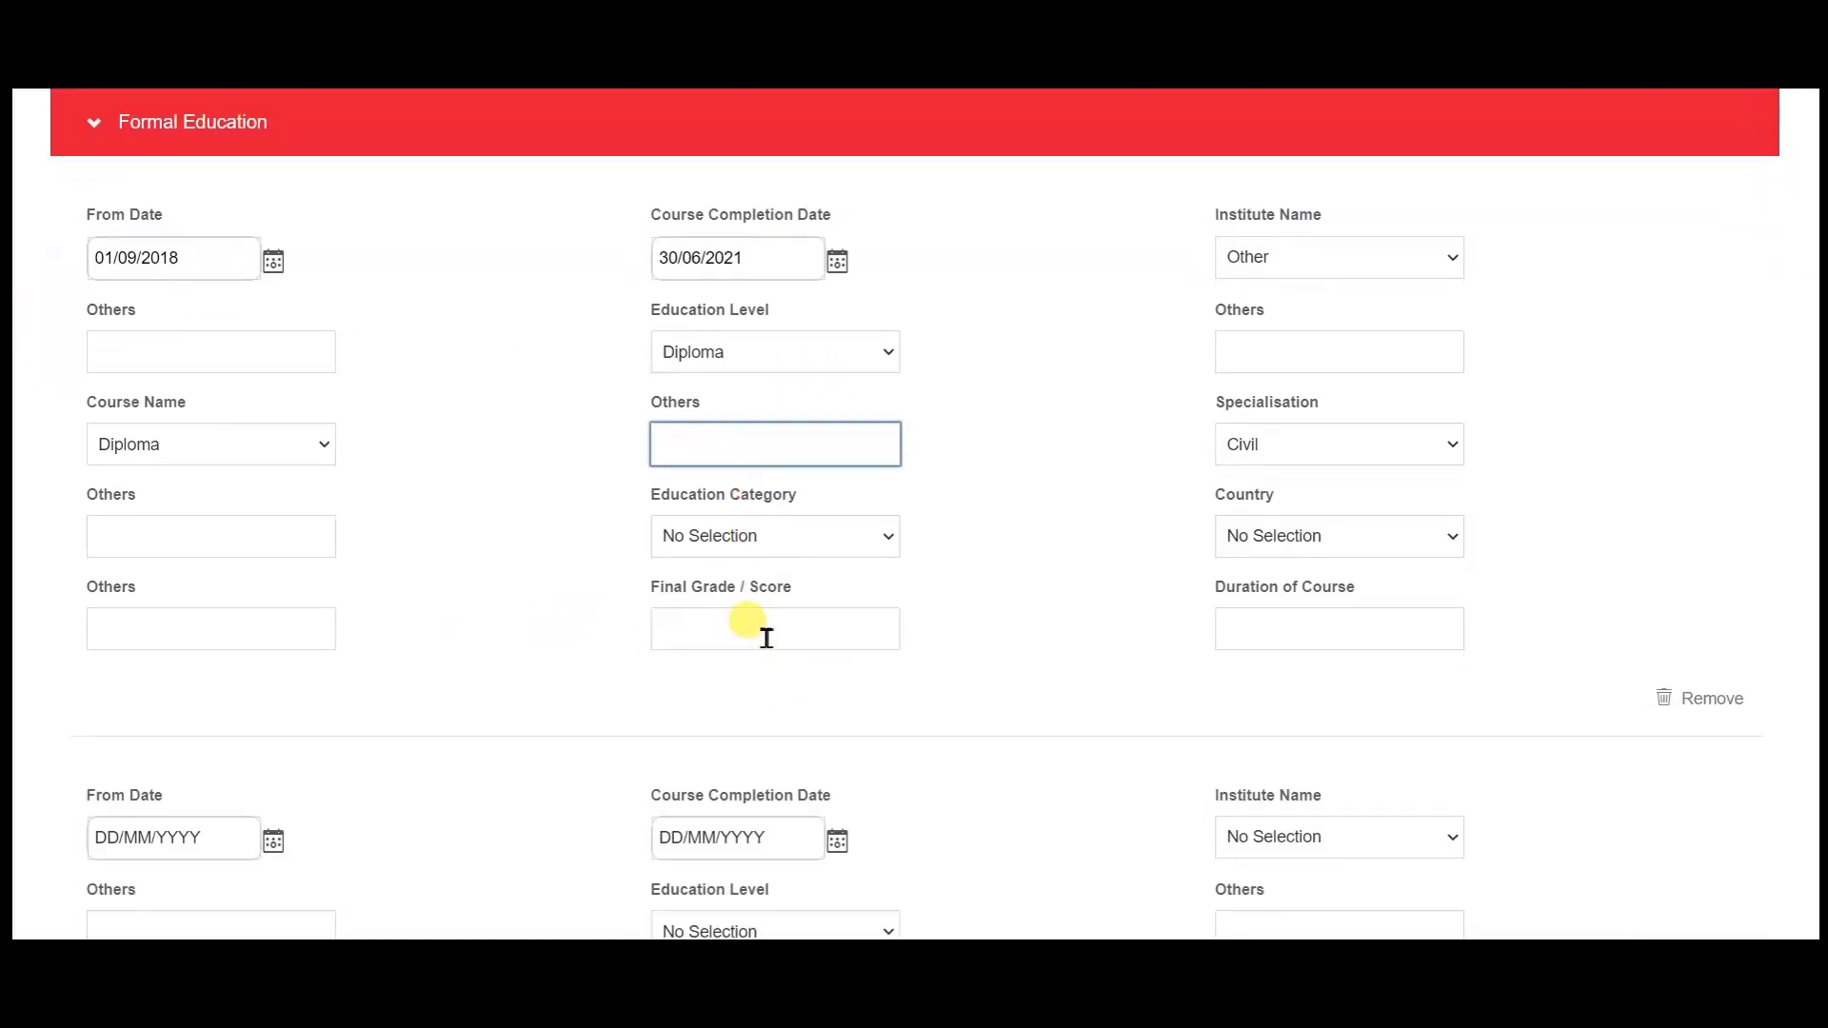
left_click(765, 637)
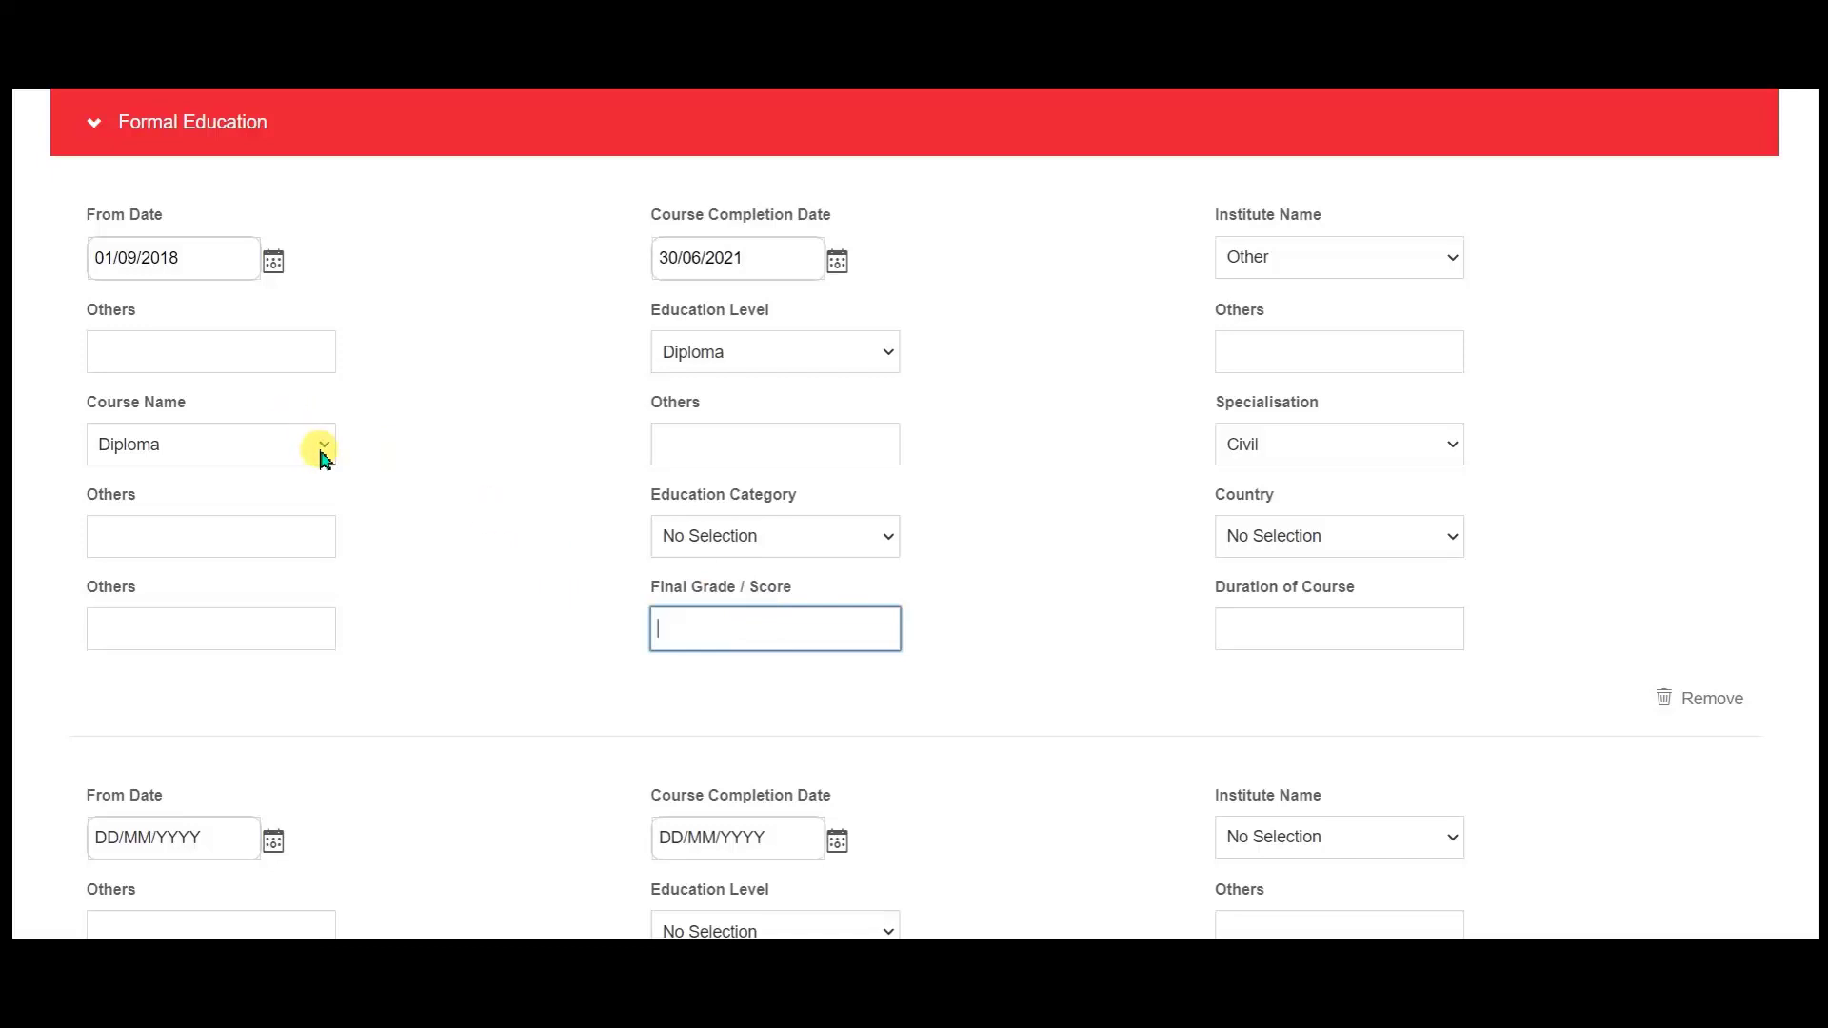
left_click(1276, 634)
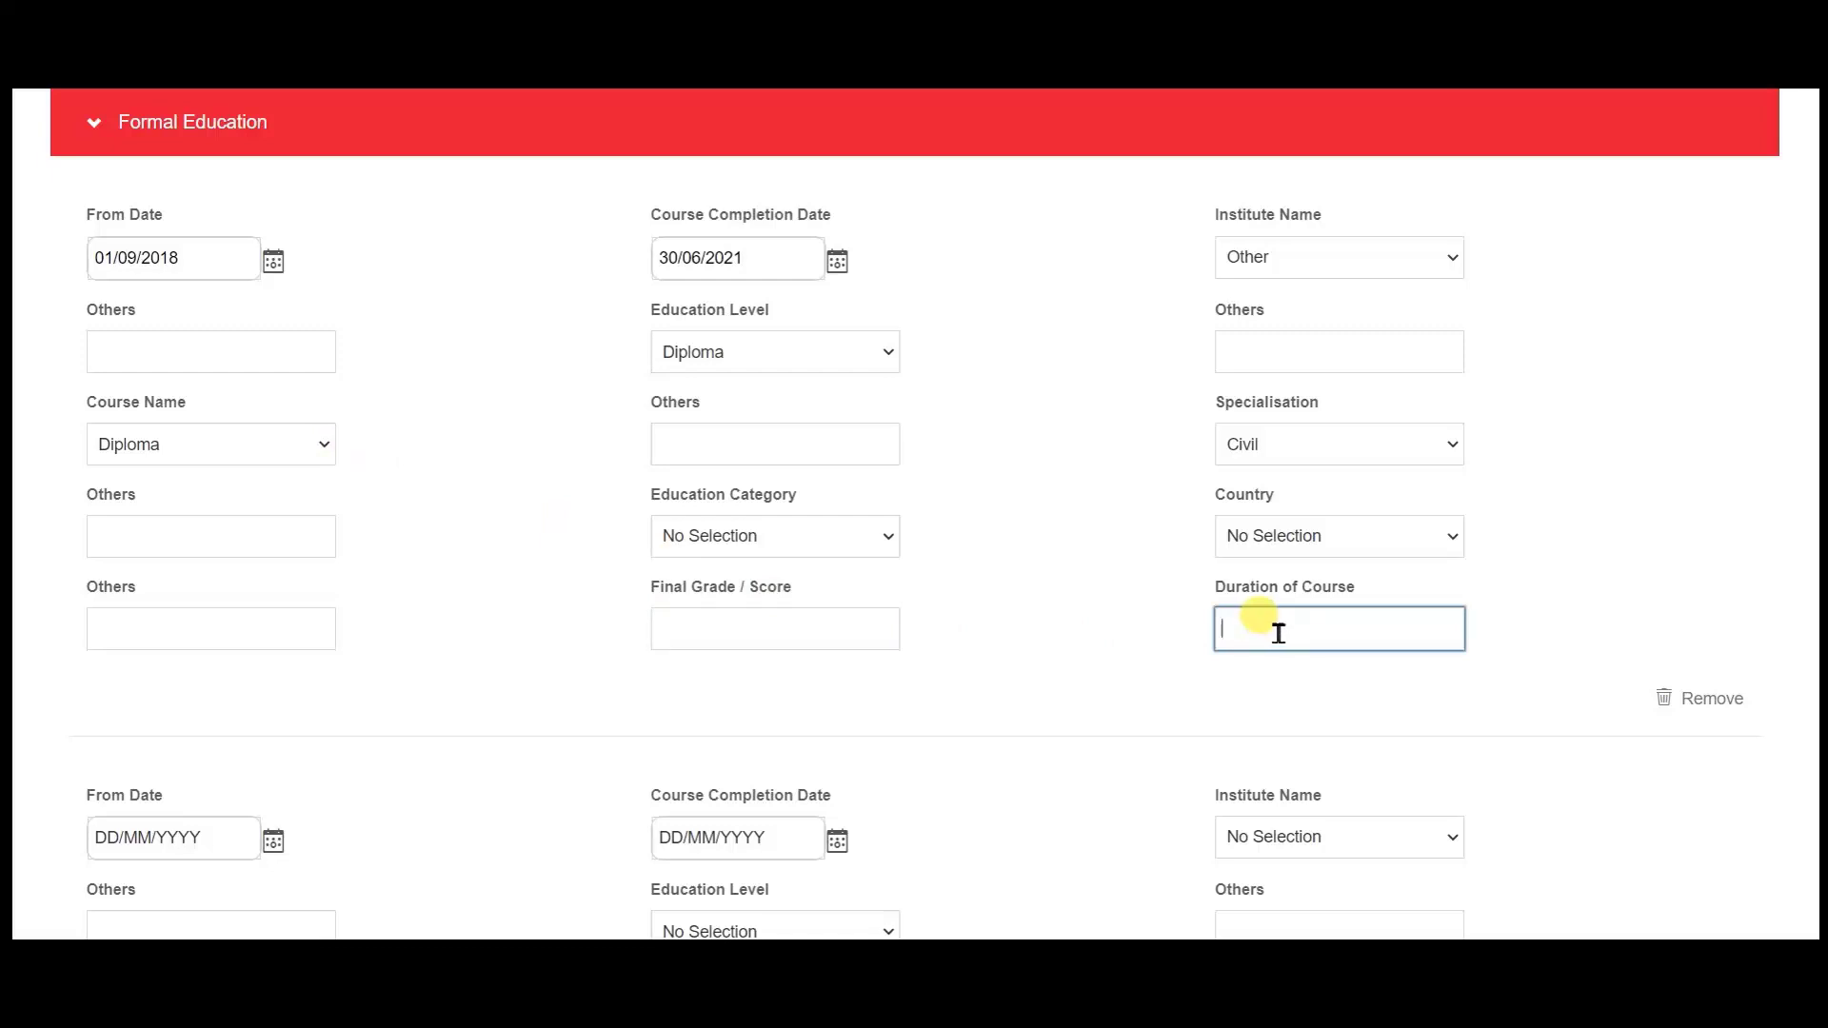
type("3")
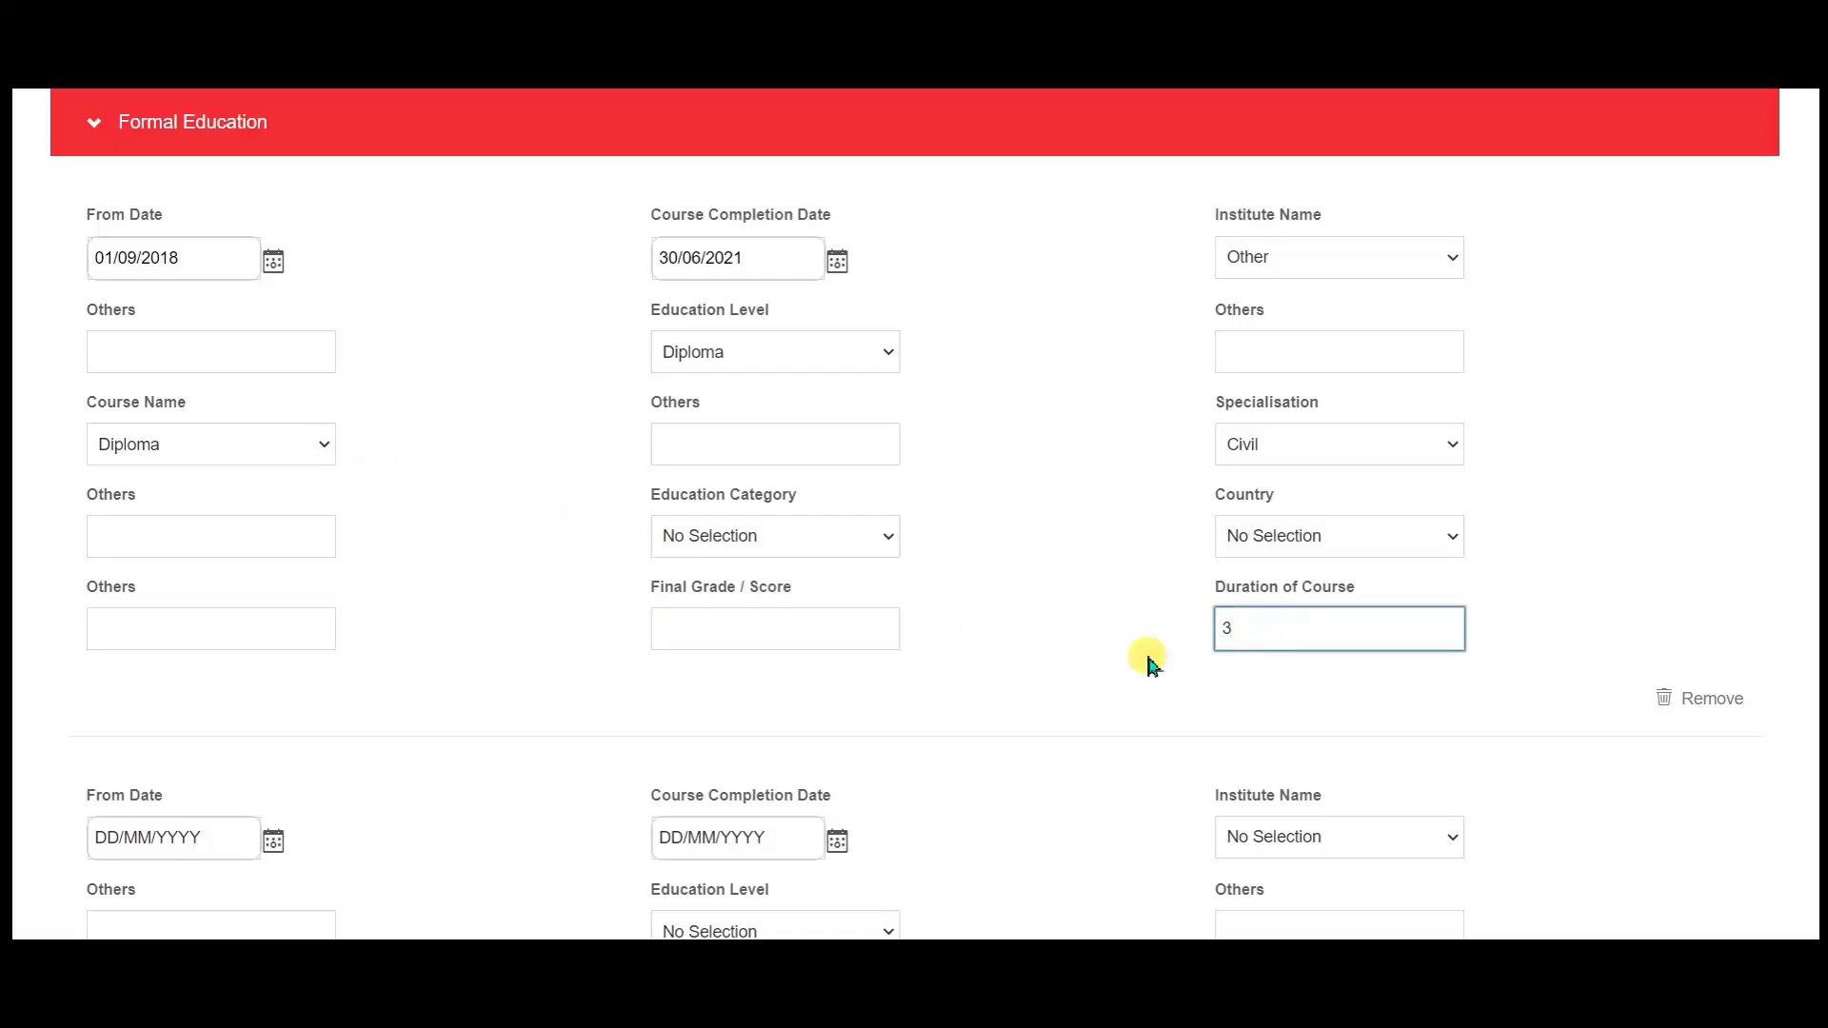
Expand the Language Skills section below the education entries and add a new language entry.
scroll(857, 680, "down", 5)
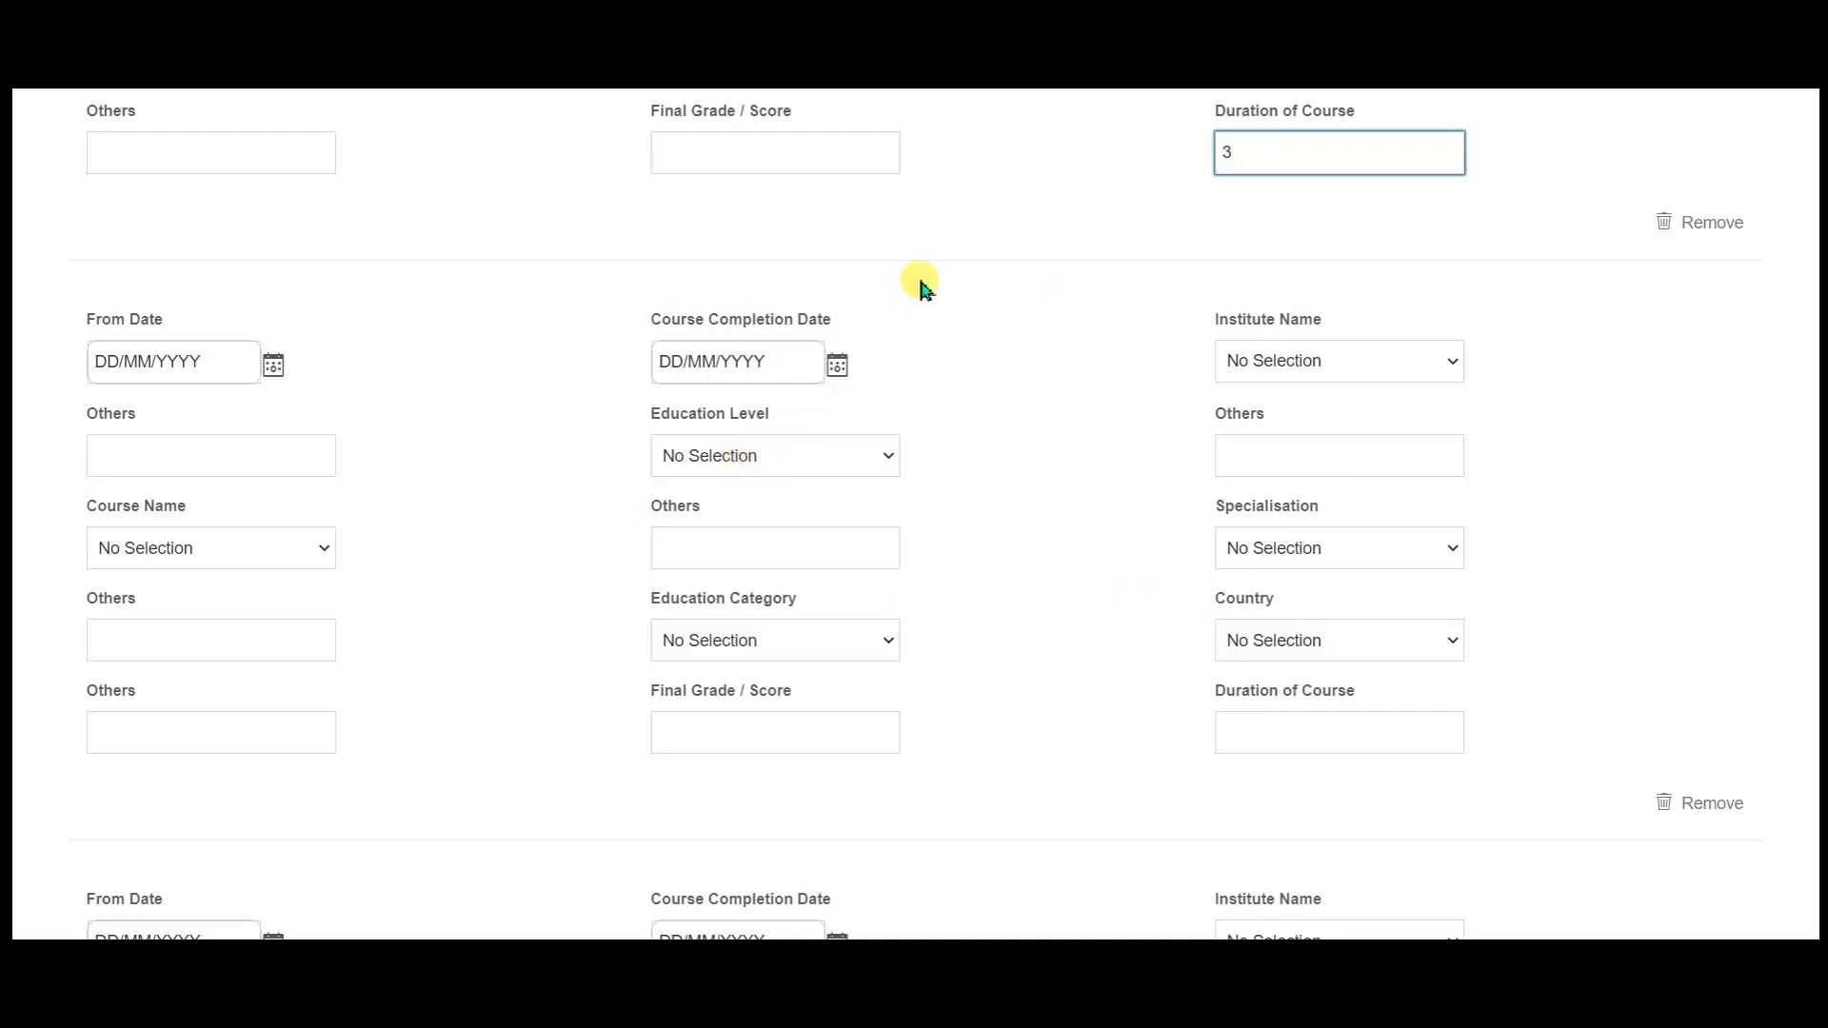
scroll(921, 295, "up", 5)
scroll(712, 455, "down", 5)
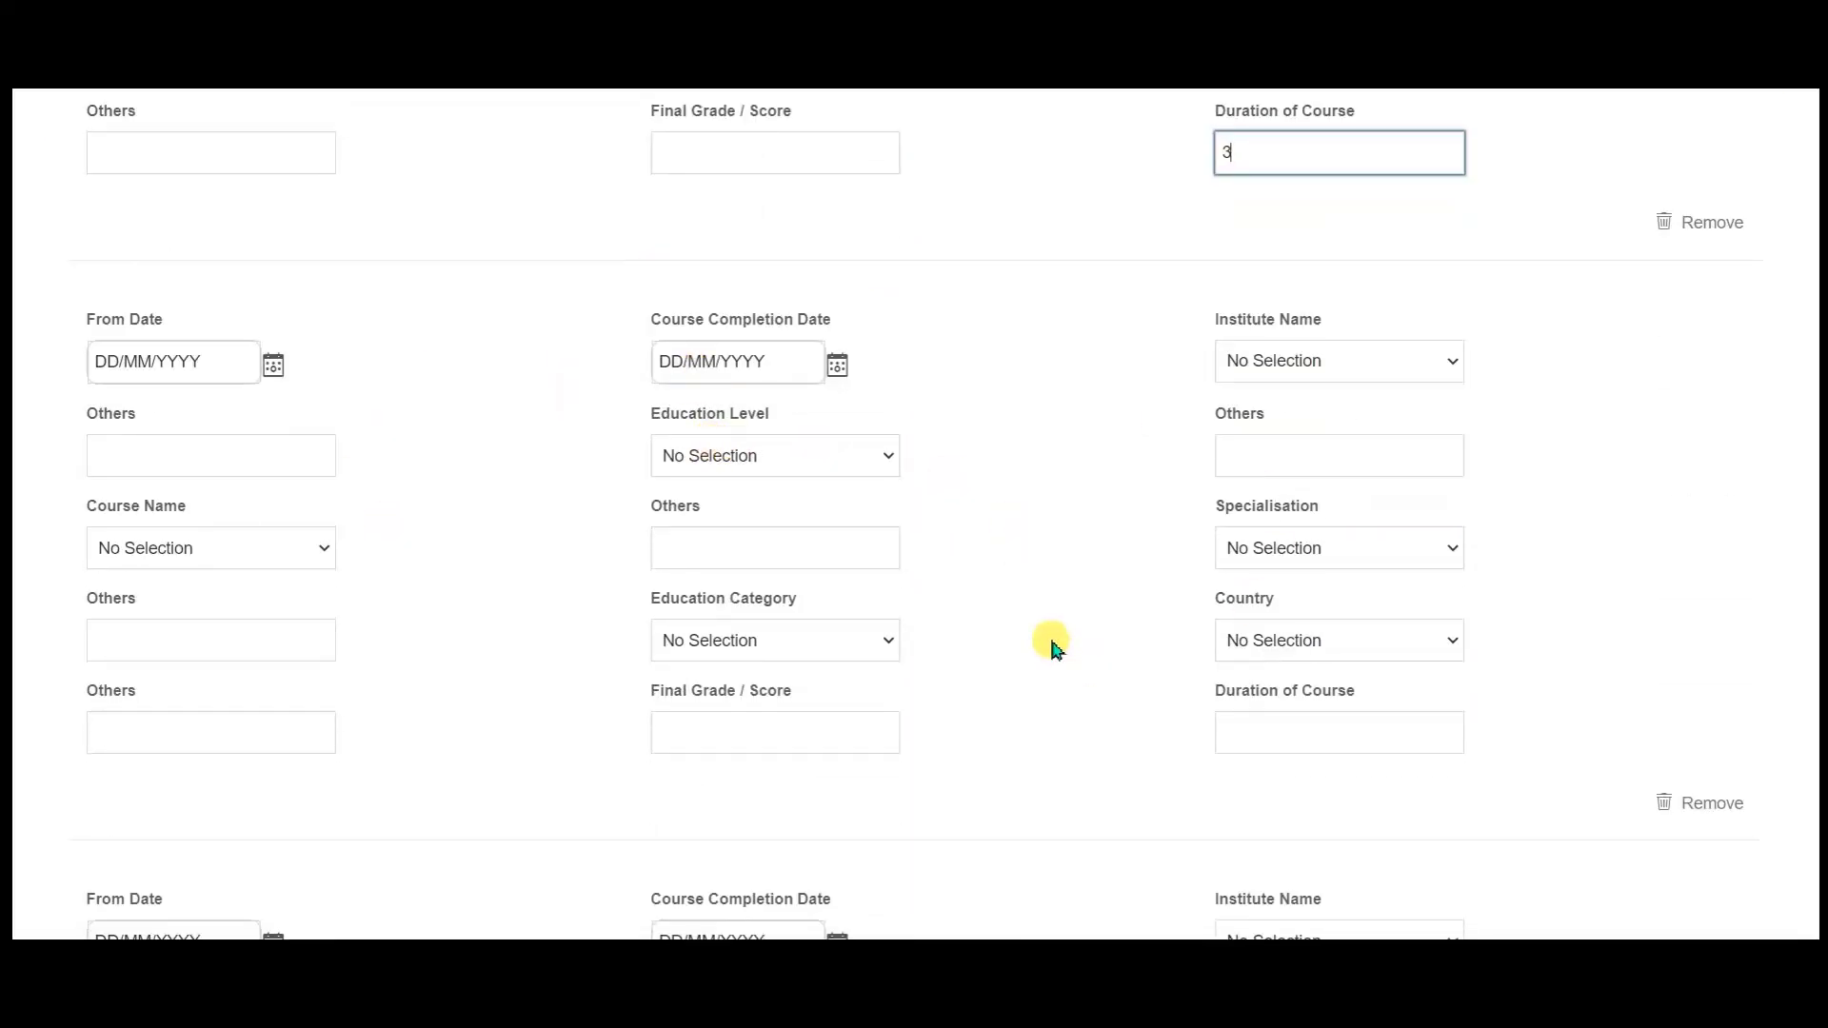
scroll(1045, 626, "up", 8)
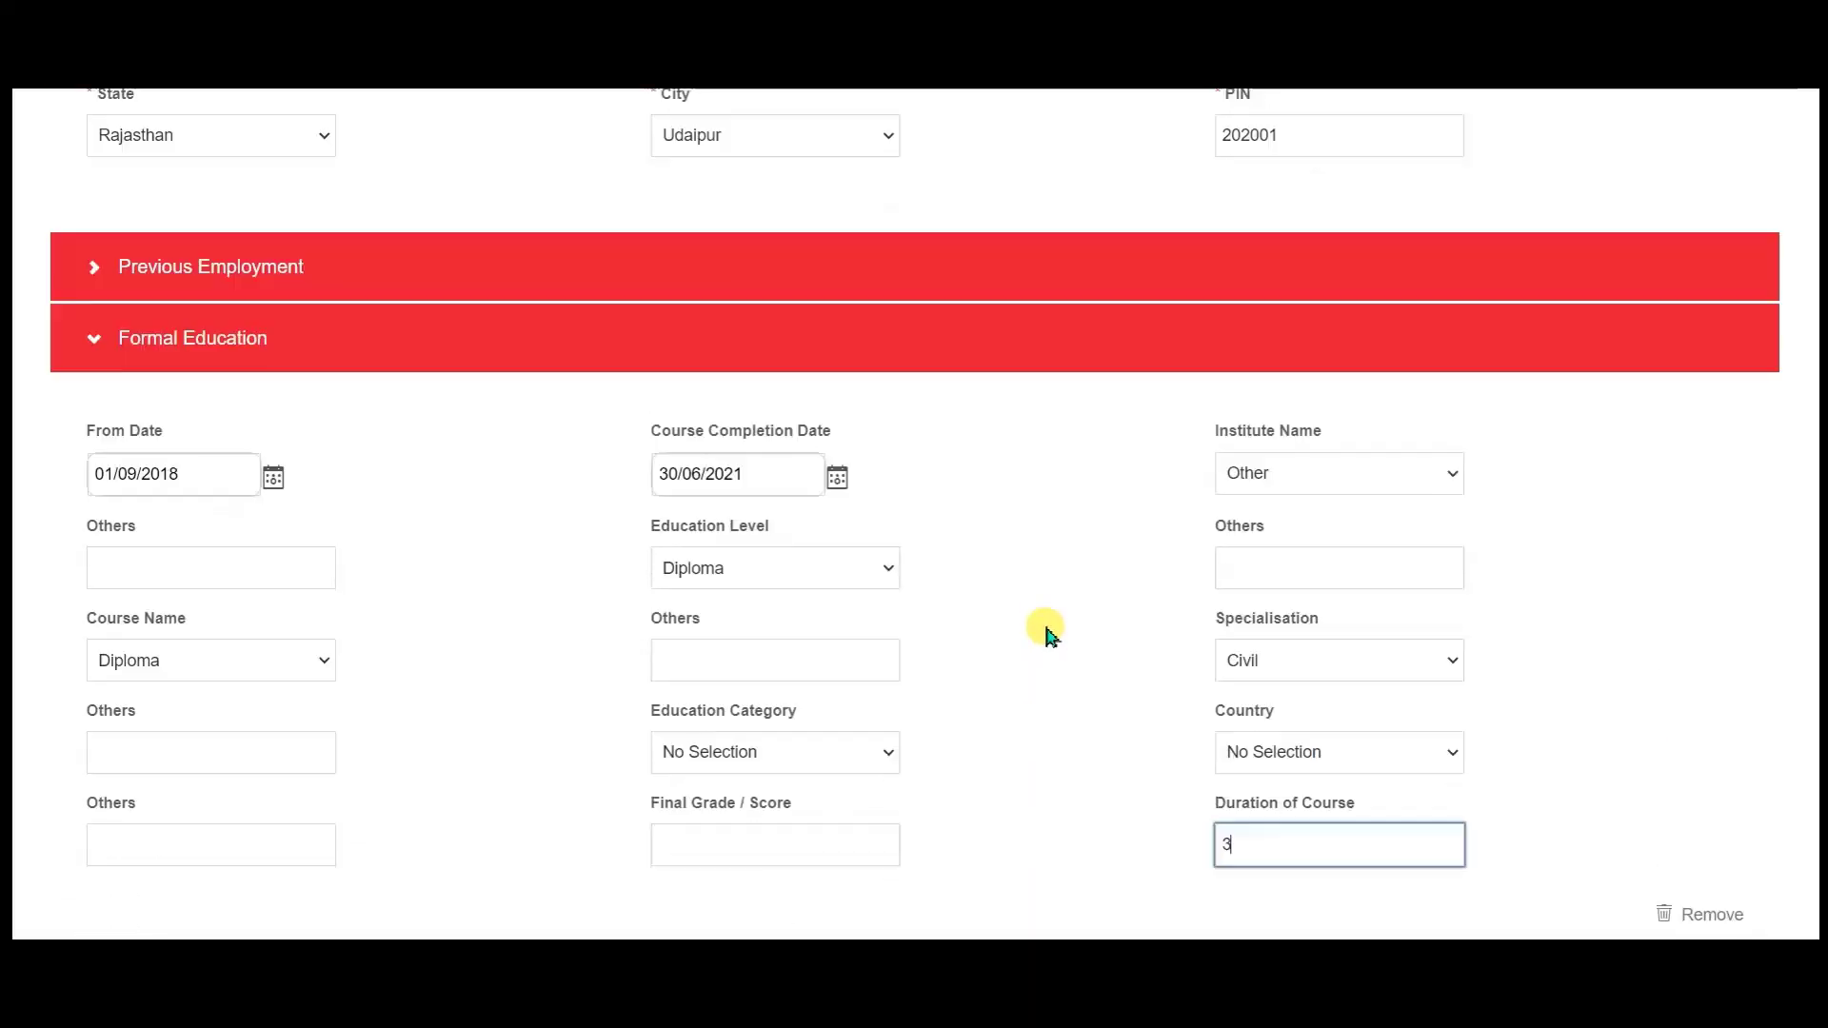
scroll(1044, 620, "up", 9)
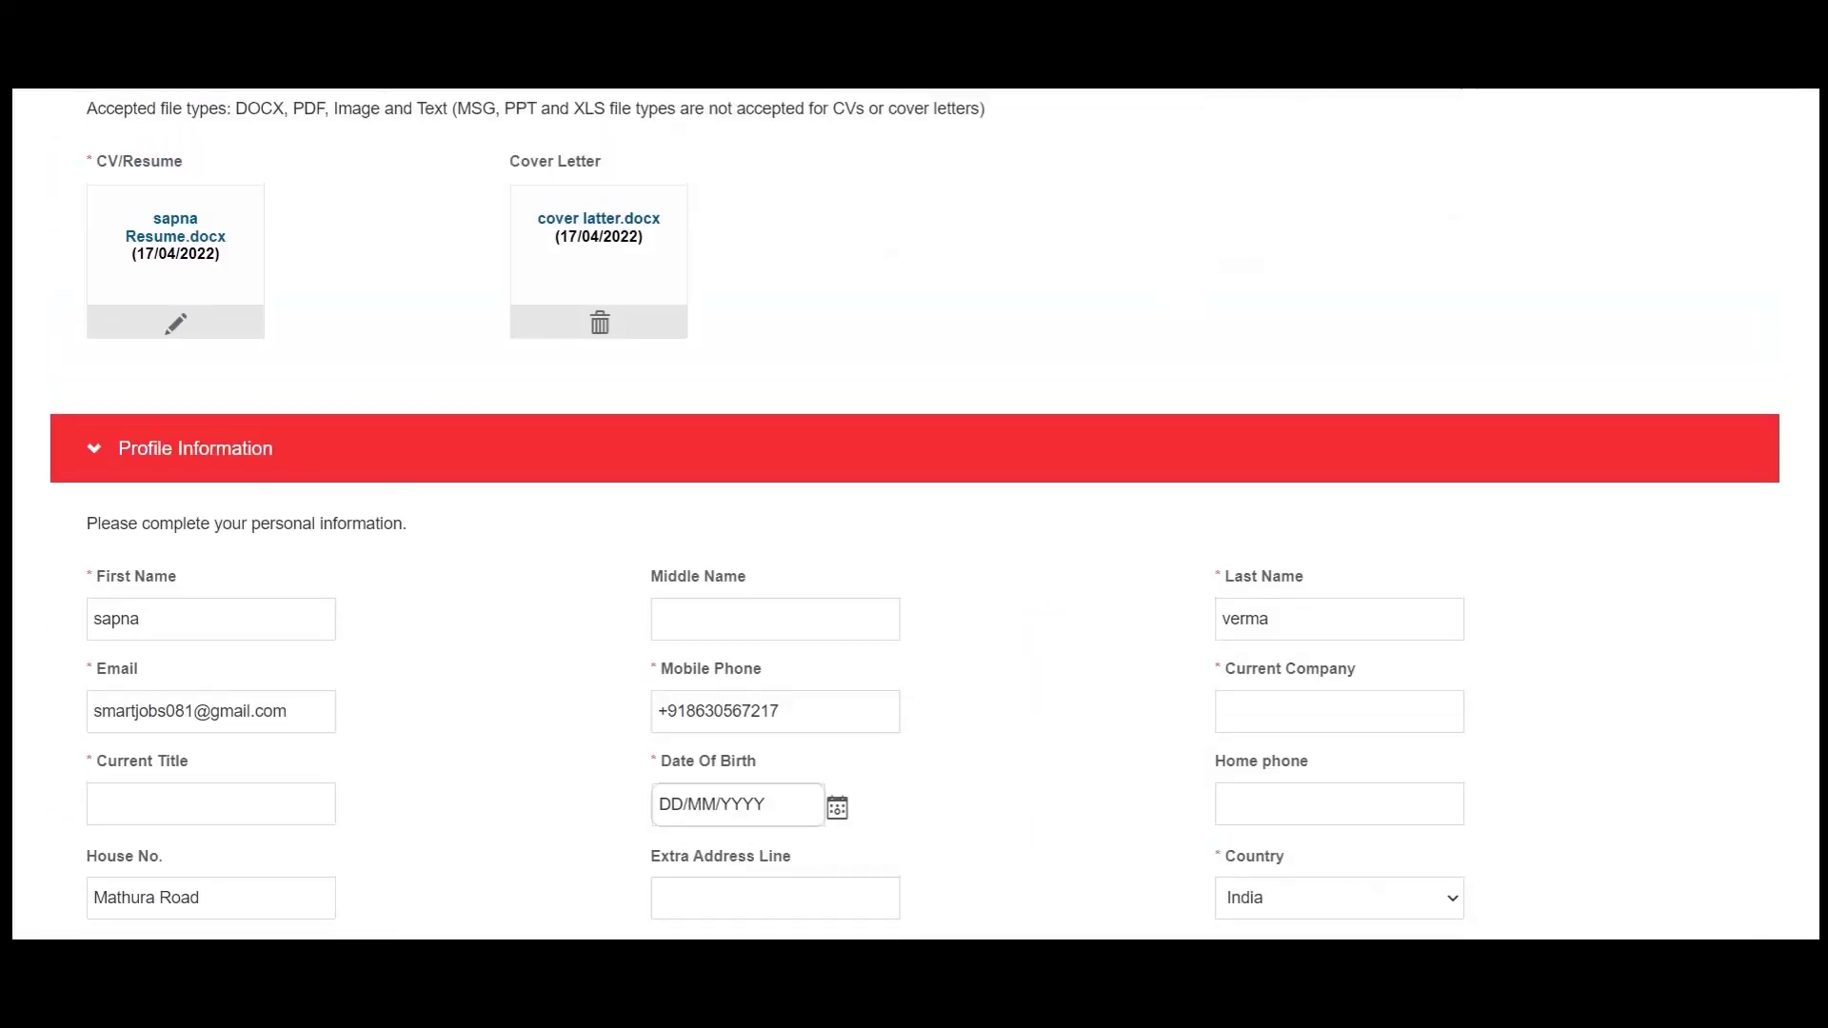
scroll(310, 600, "down", 15)
left_click(241, 552)
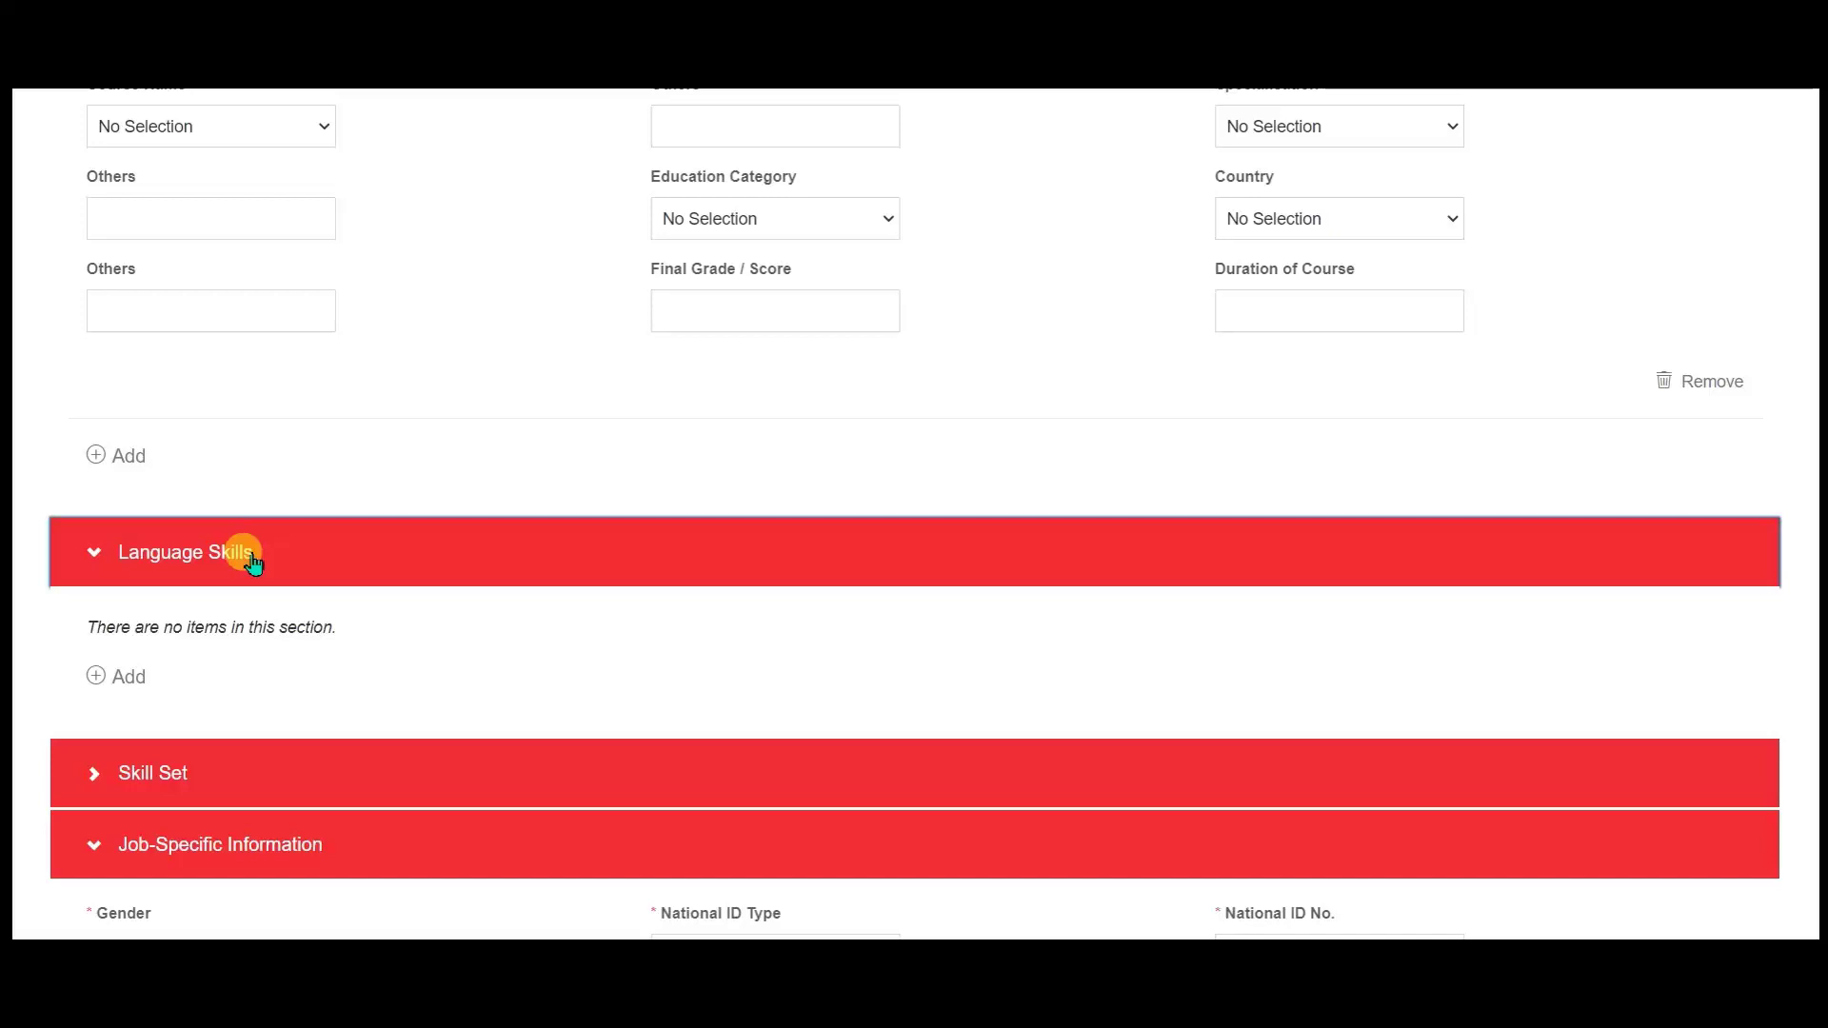
left_click(122, 695)
scroll(533, 775, "down", 2)
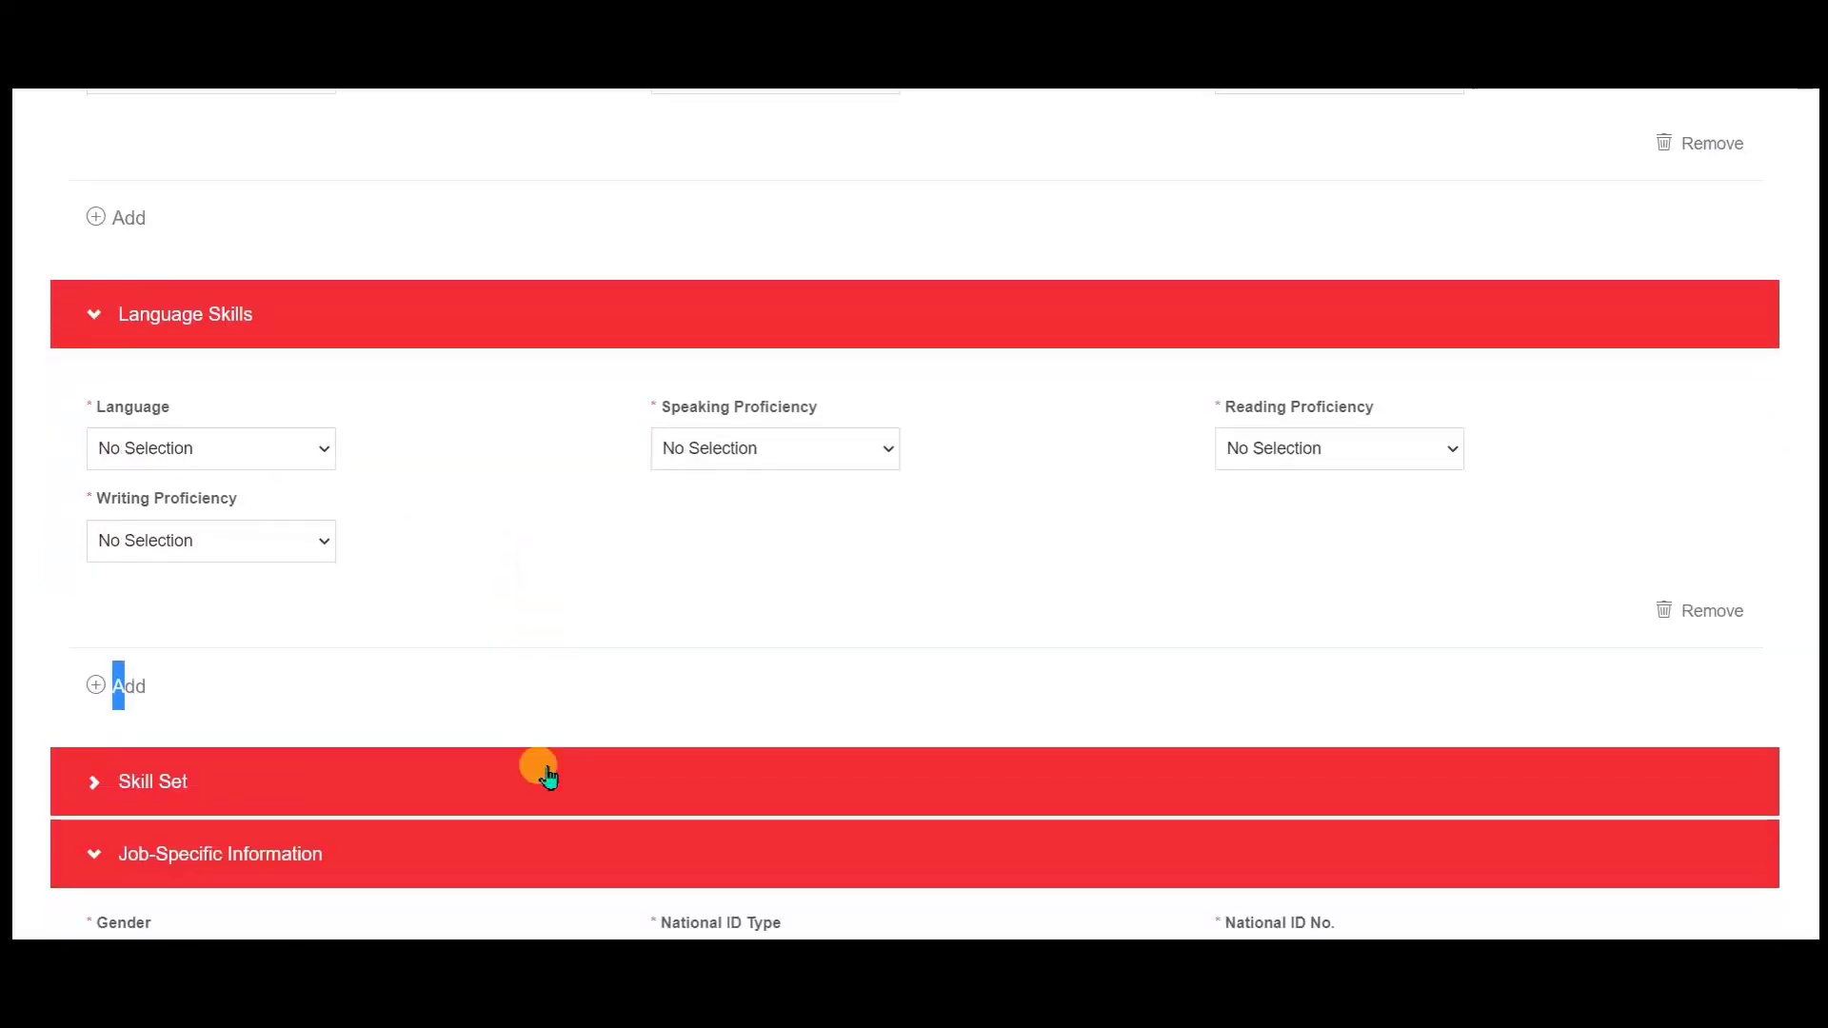
Choose Hindi as the language of the new Language Skills entry.
left_click(320, 449)
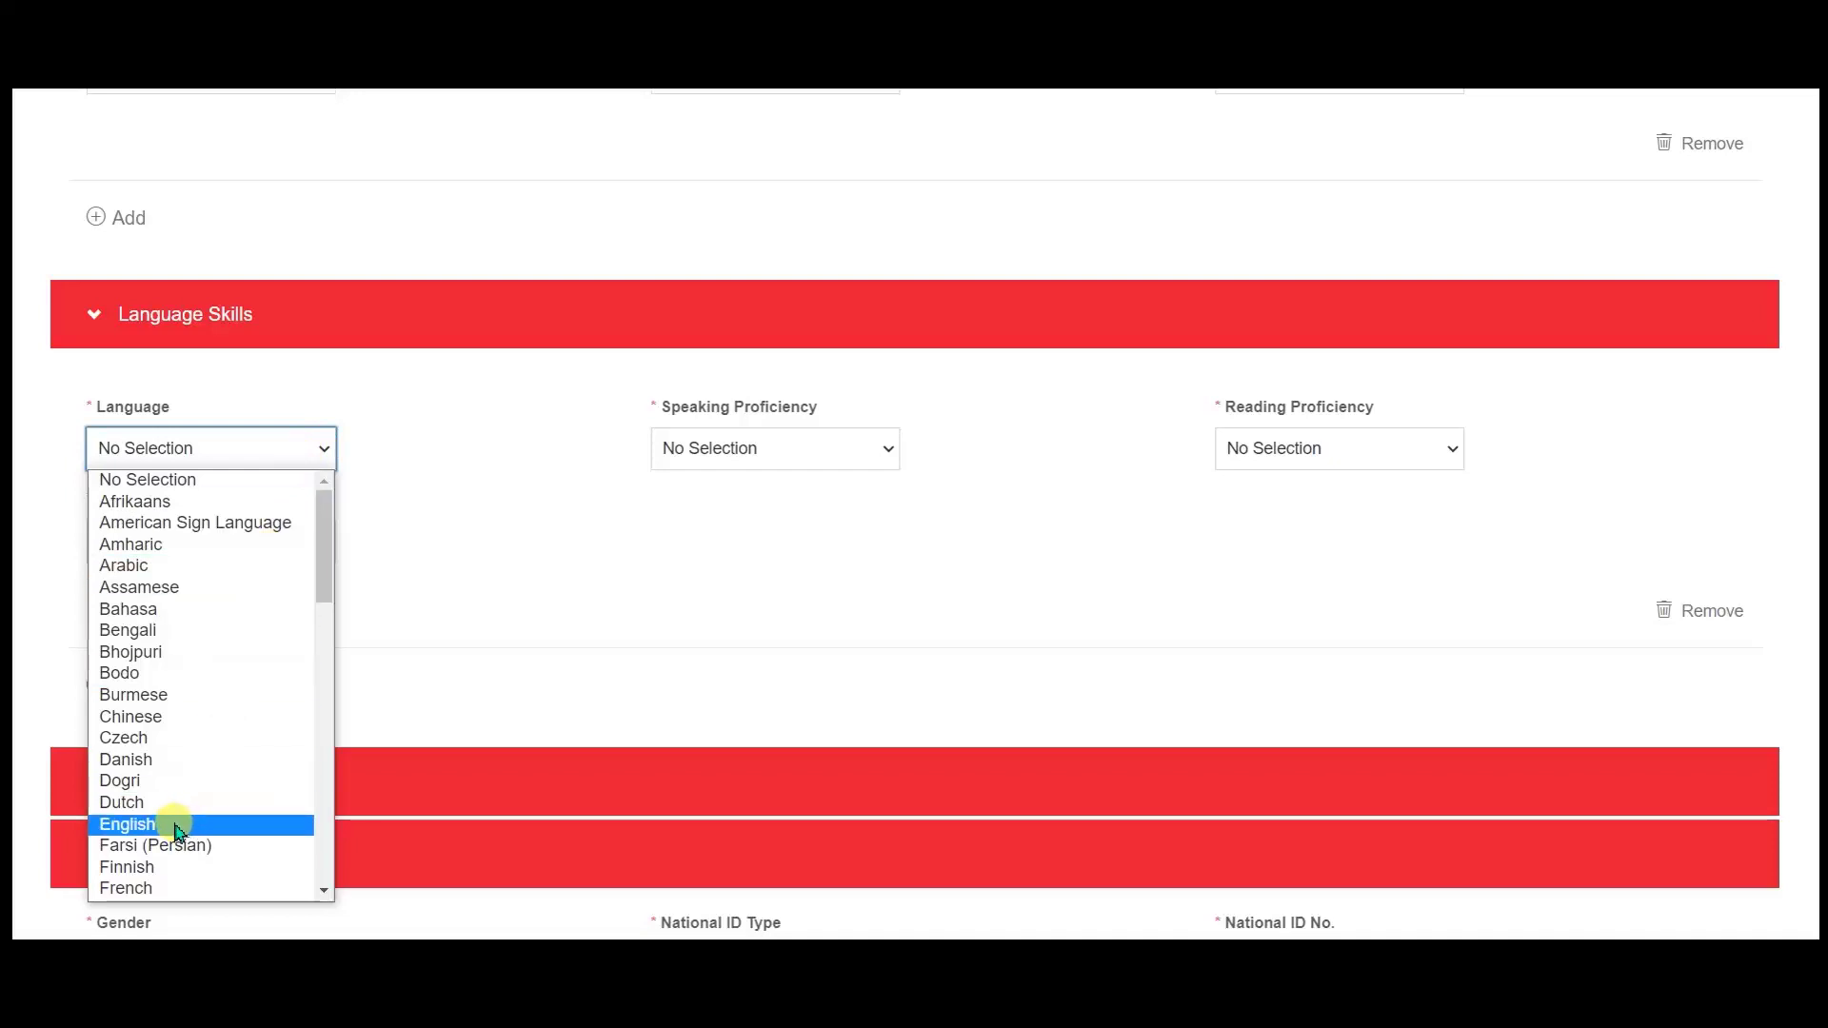
scroll(174, 827, "down", 10)
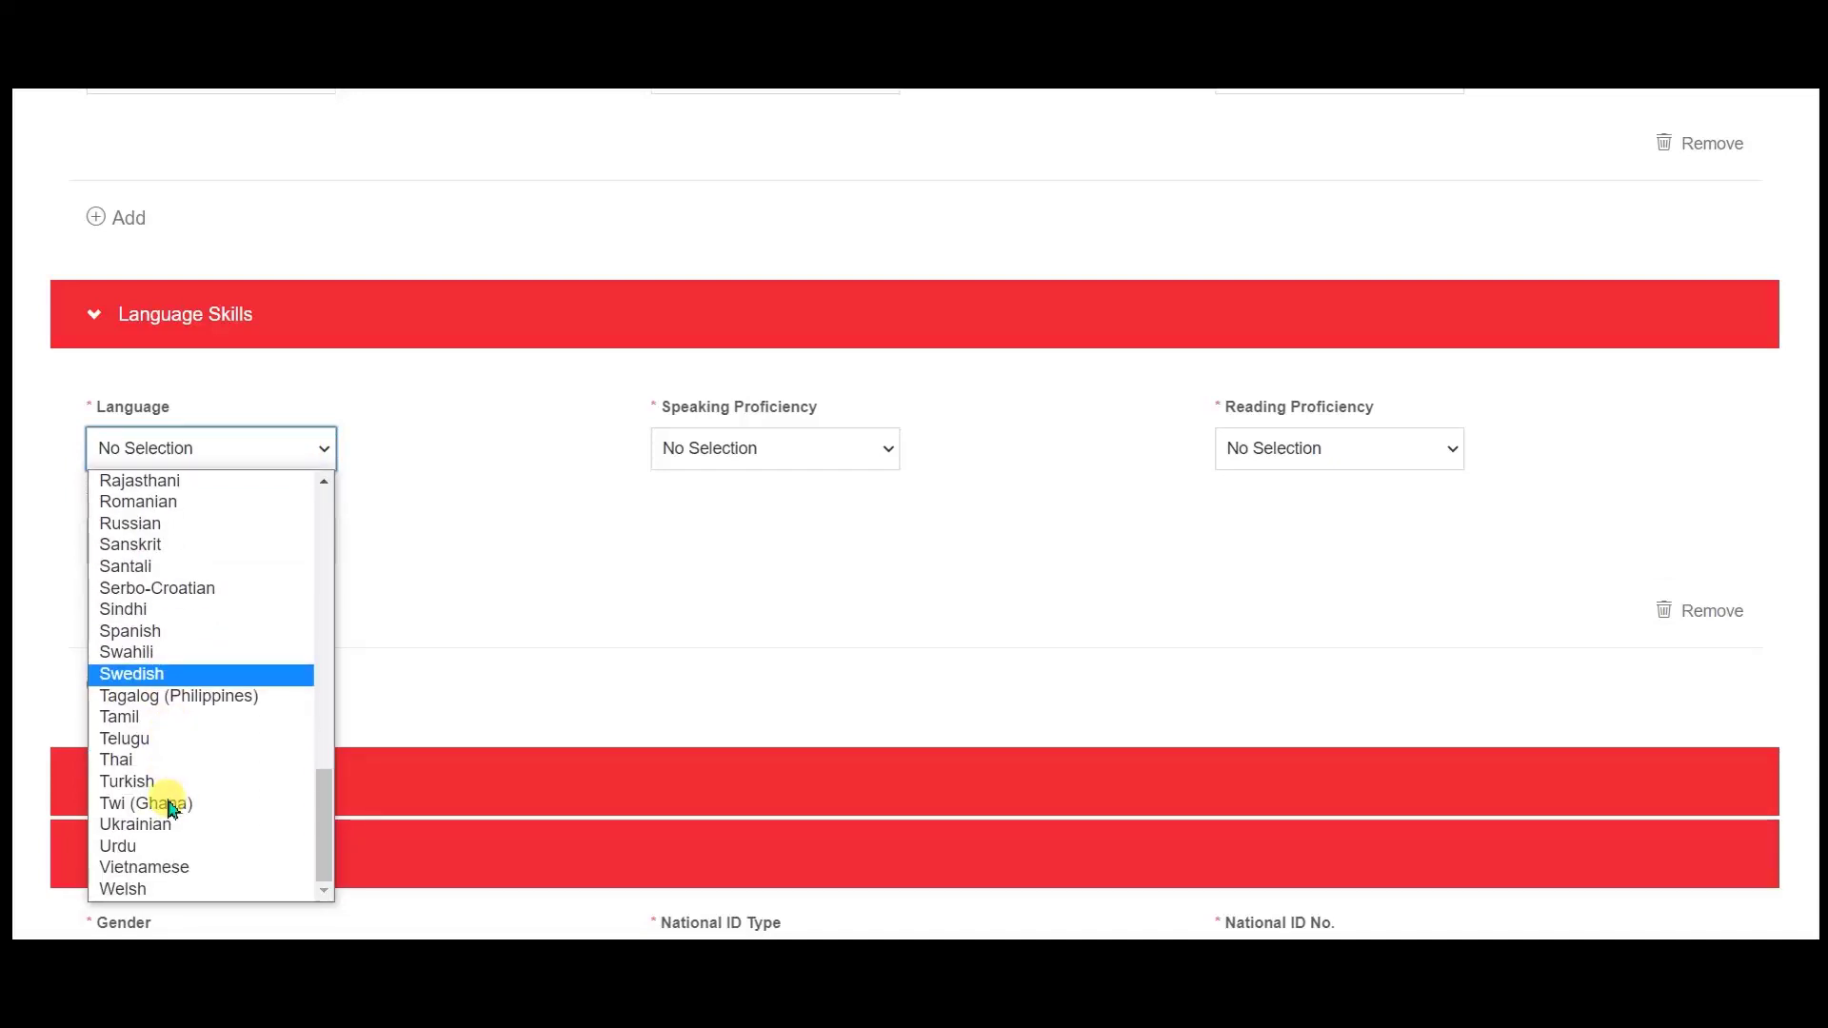
scroll(171, 804, "up", 8)
scroll(172, 807, "up", 3)
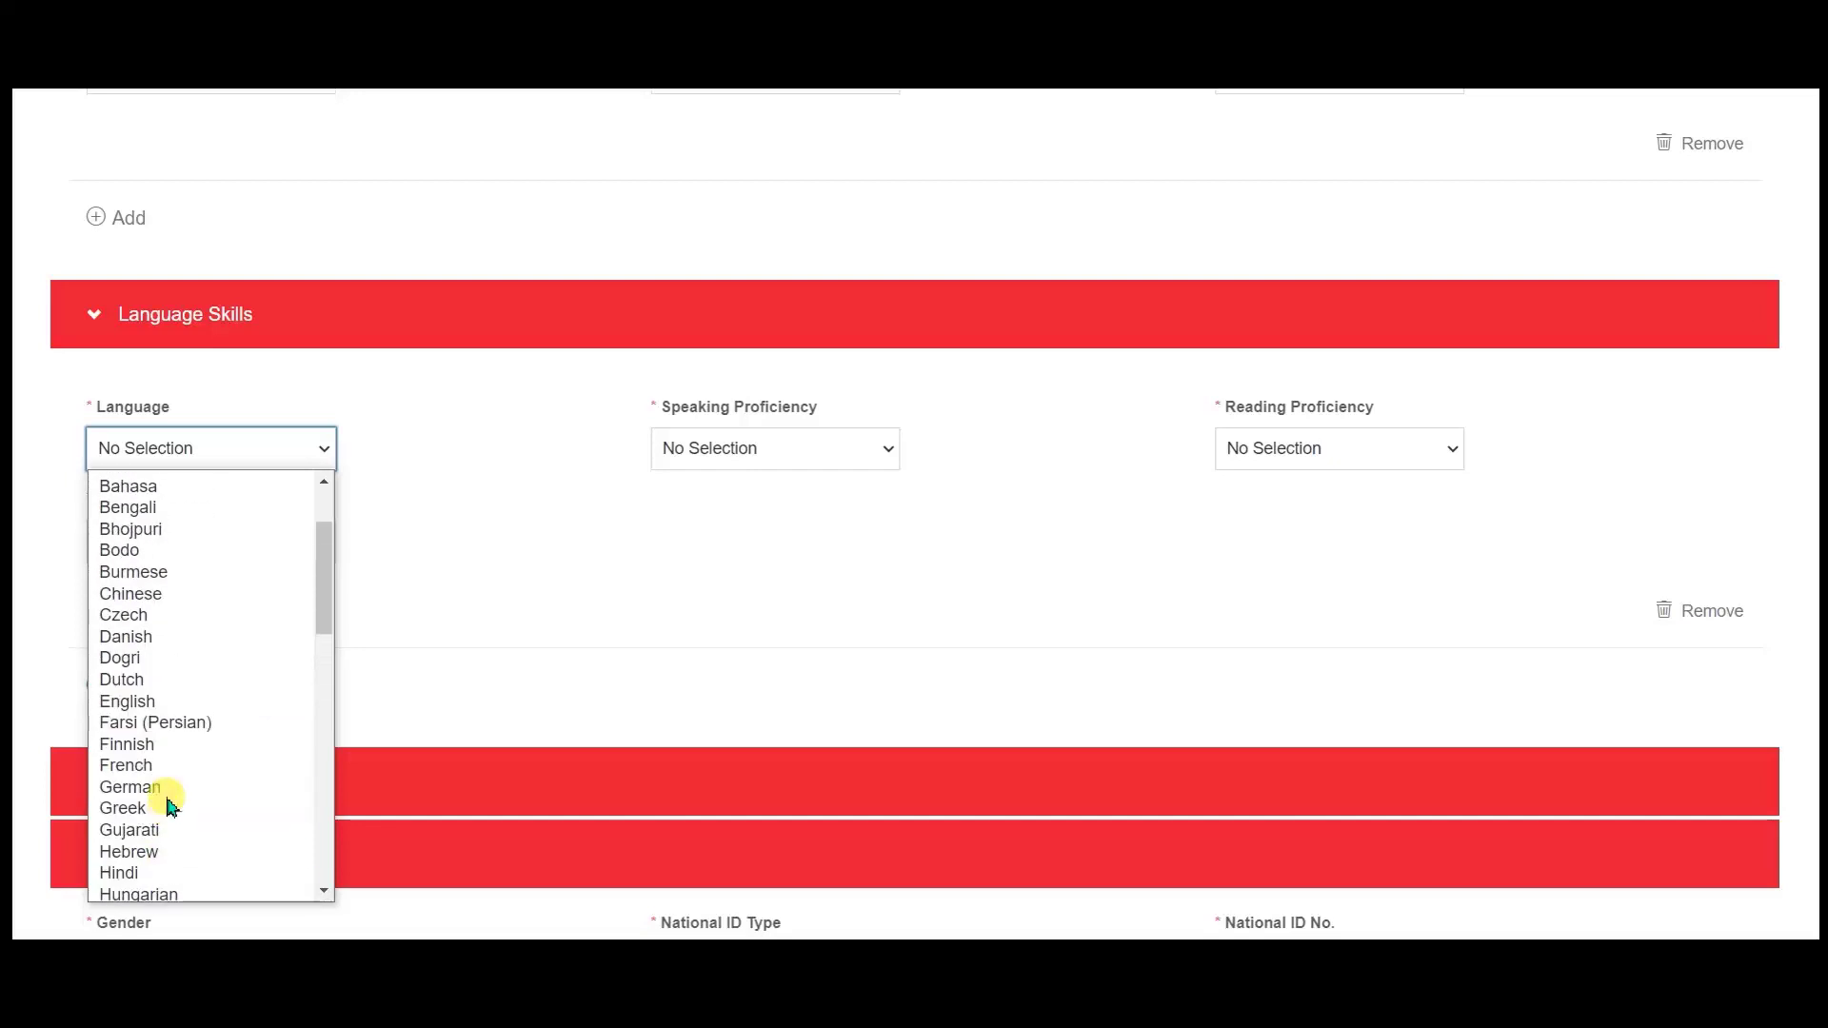
scroll(169, 805, "up", 2)
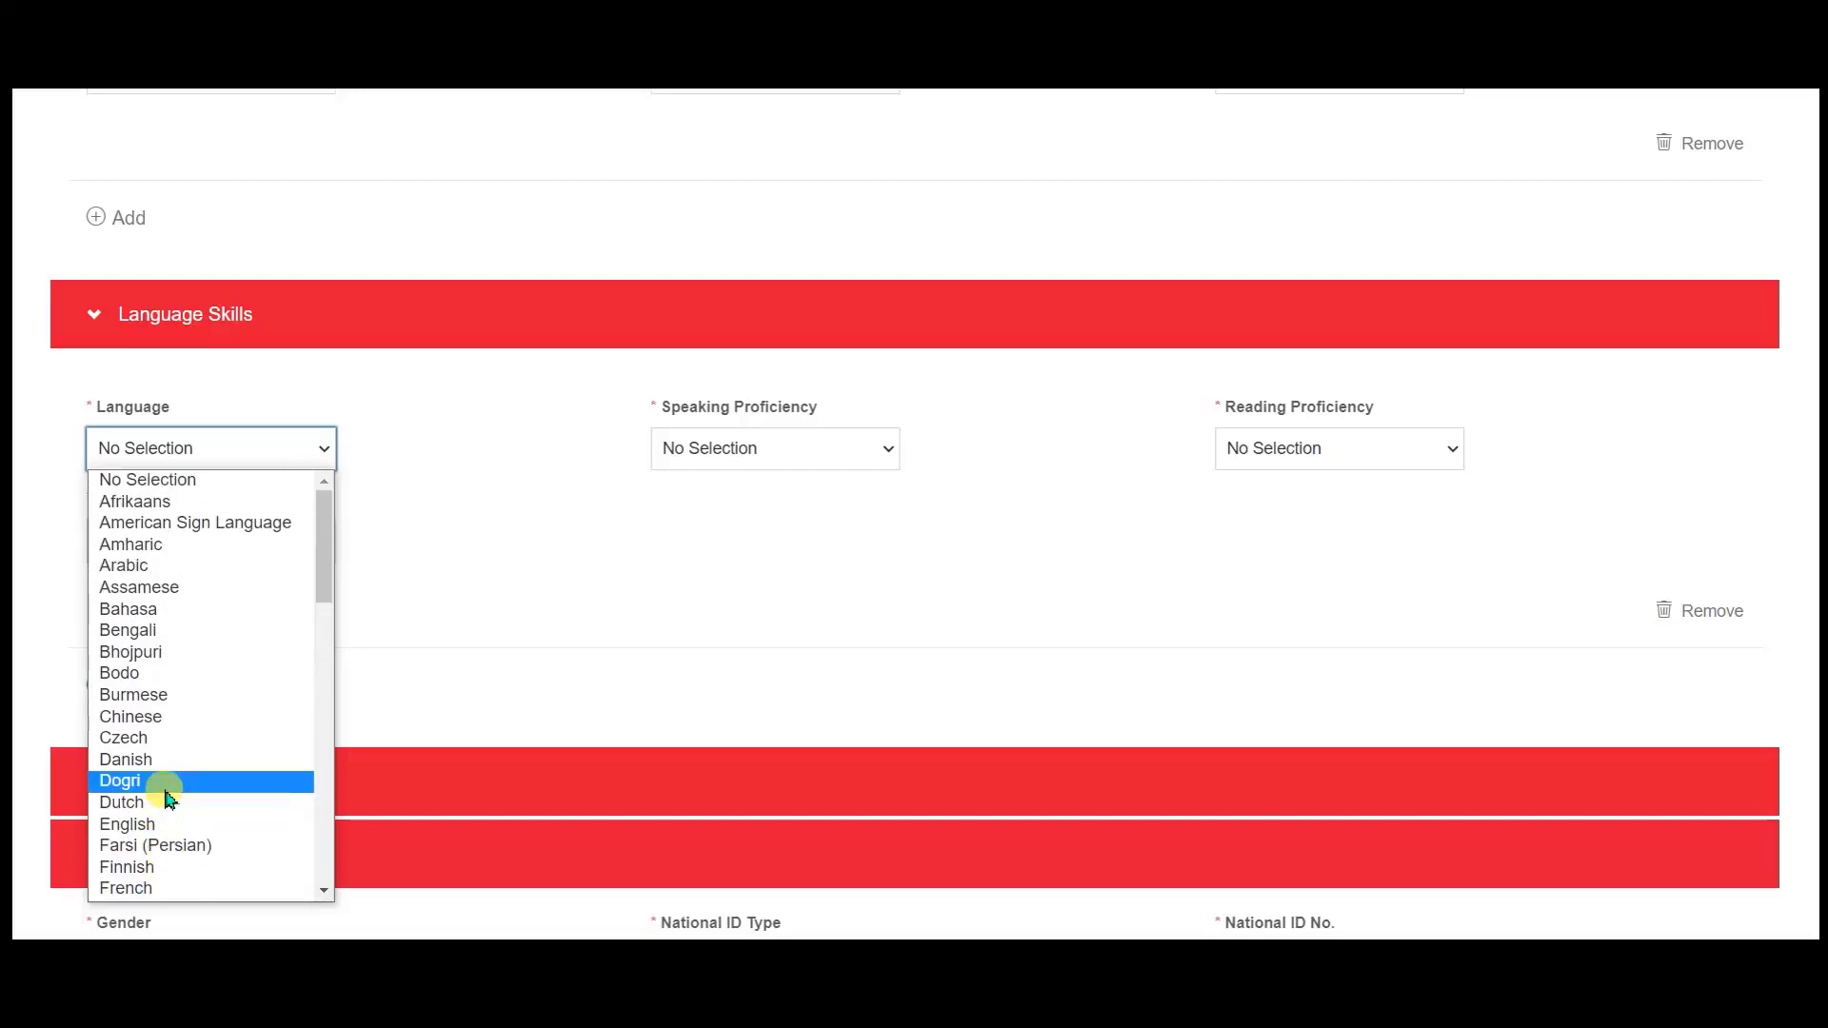
scroll(187, 738, "down", 6)
scroll(190, 725, "up", 3)
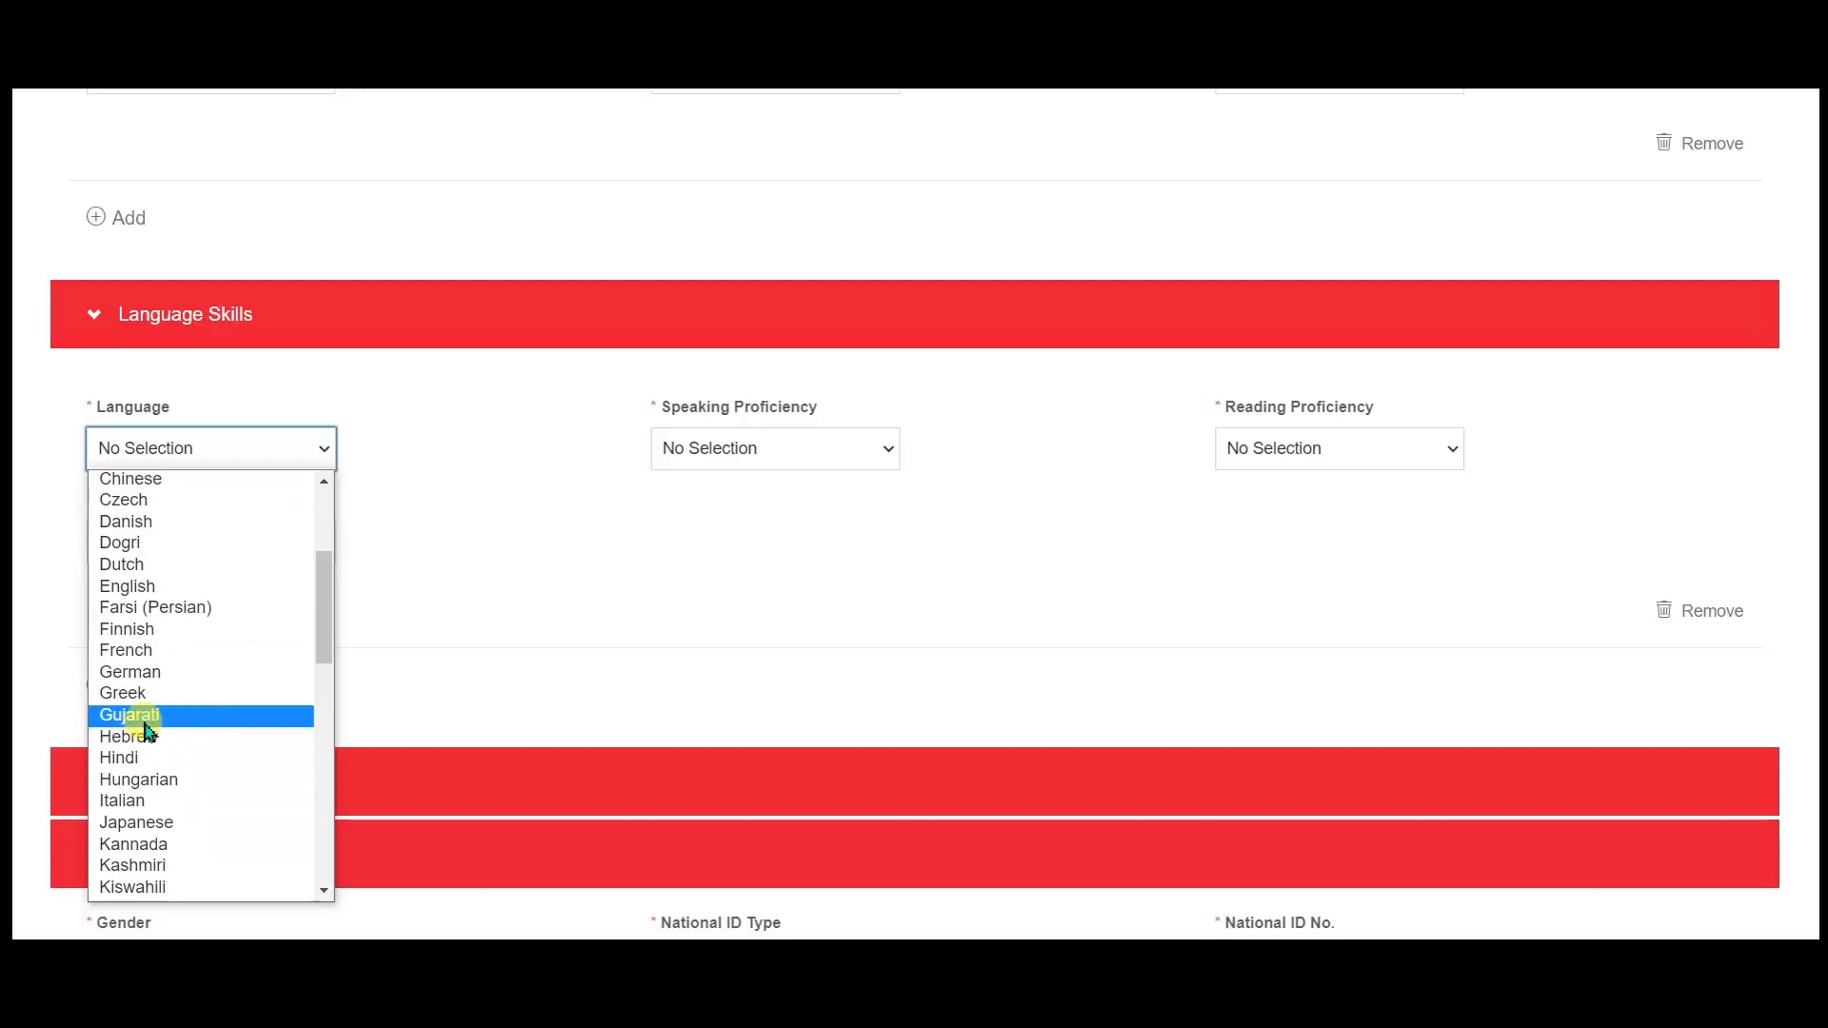
left_click(133, 757)
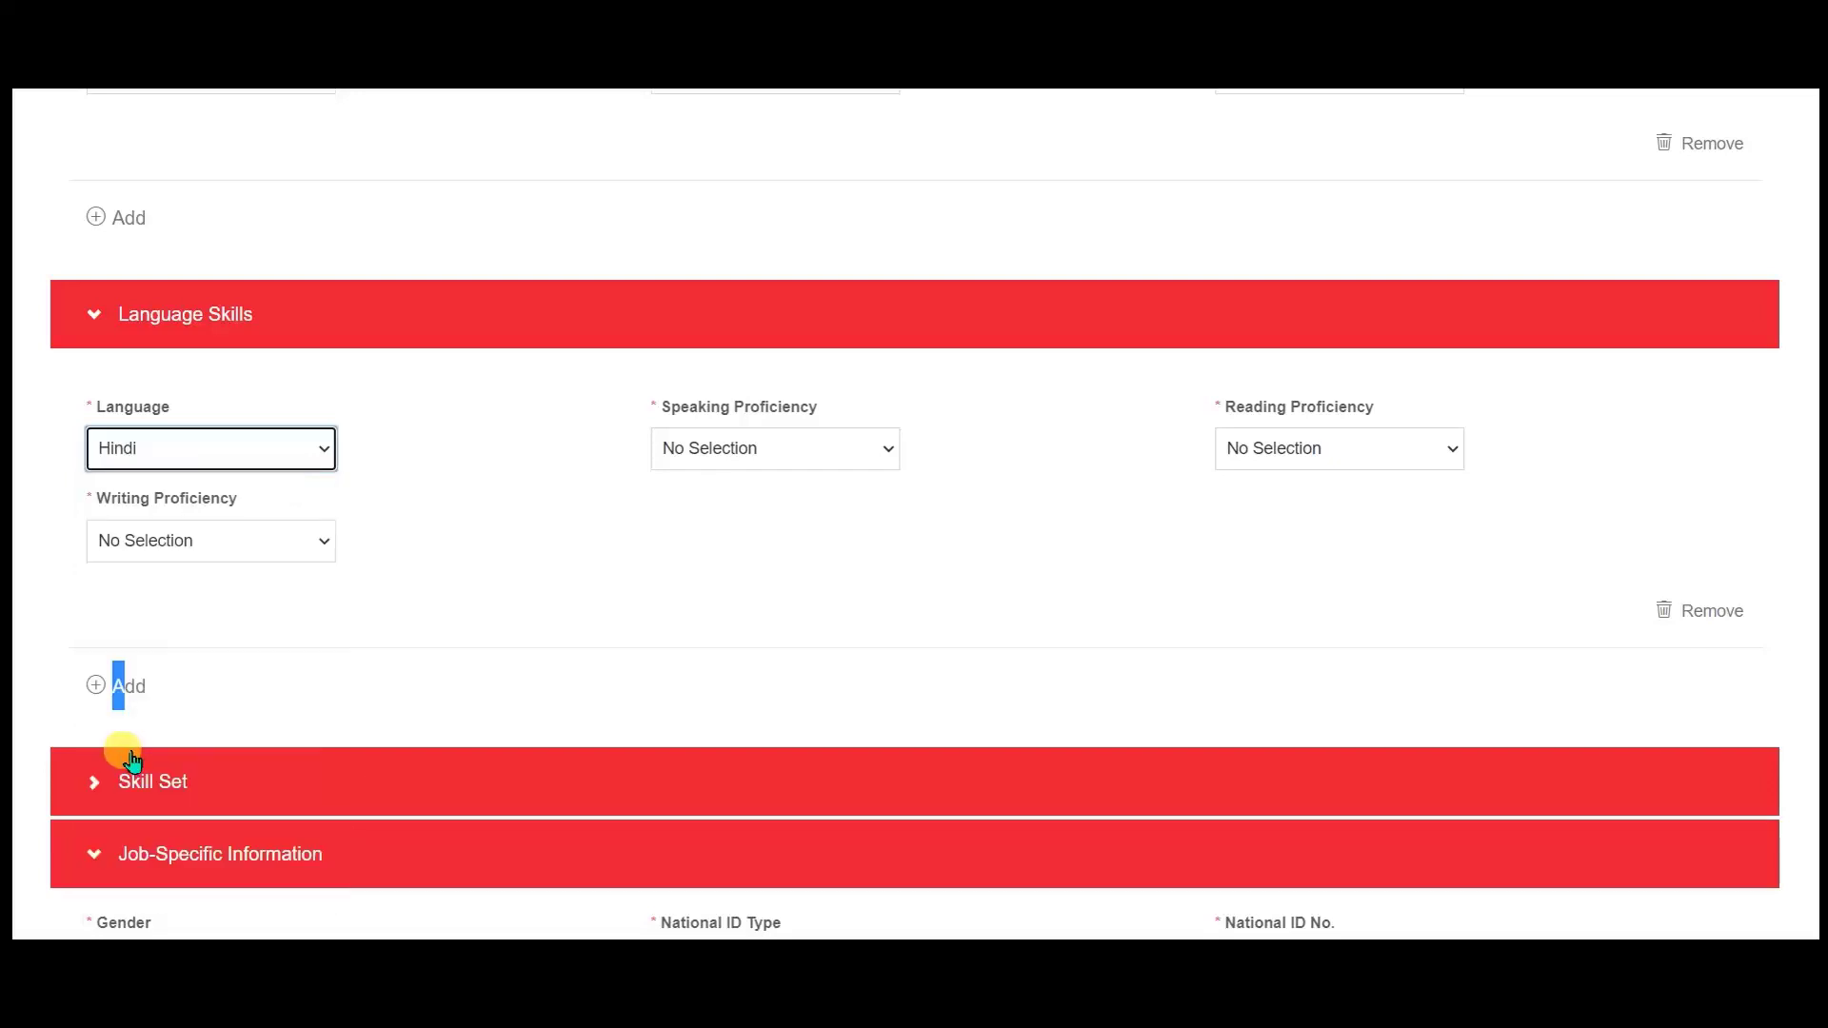
Set the speaking, reading and writing proficiency of the Hindi language entry to Expert.
left_click(884, 455)
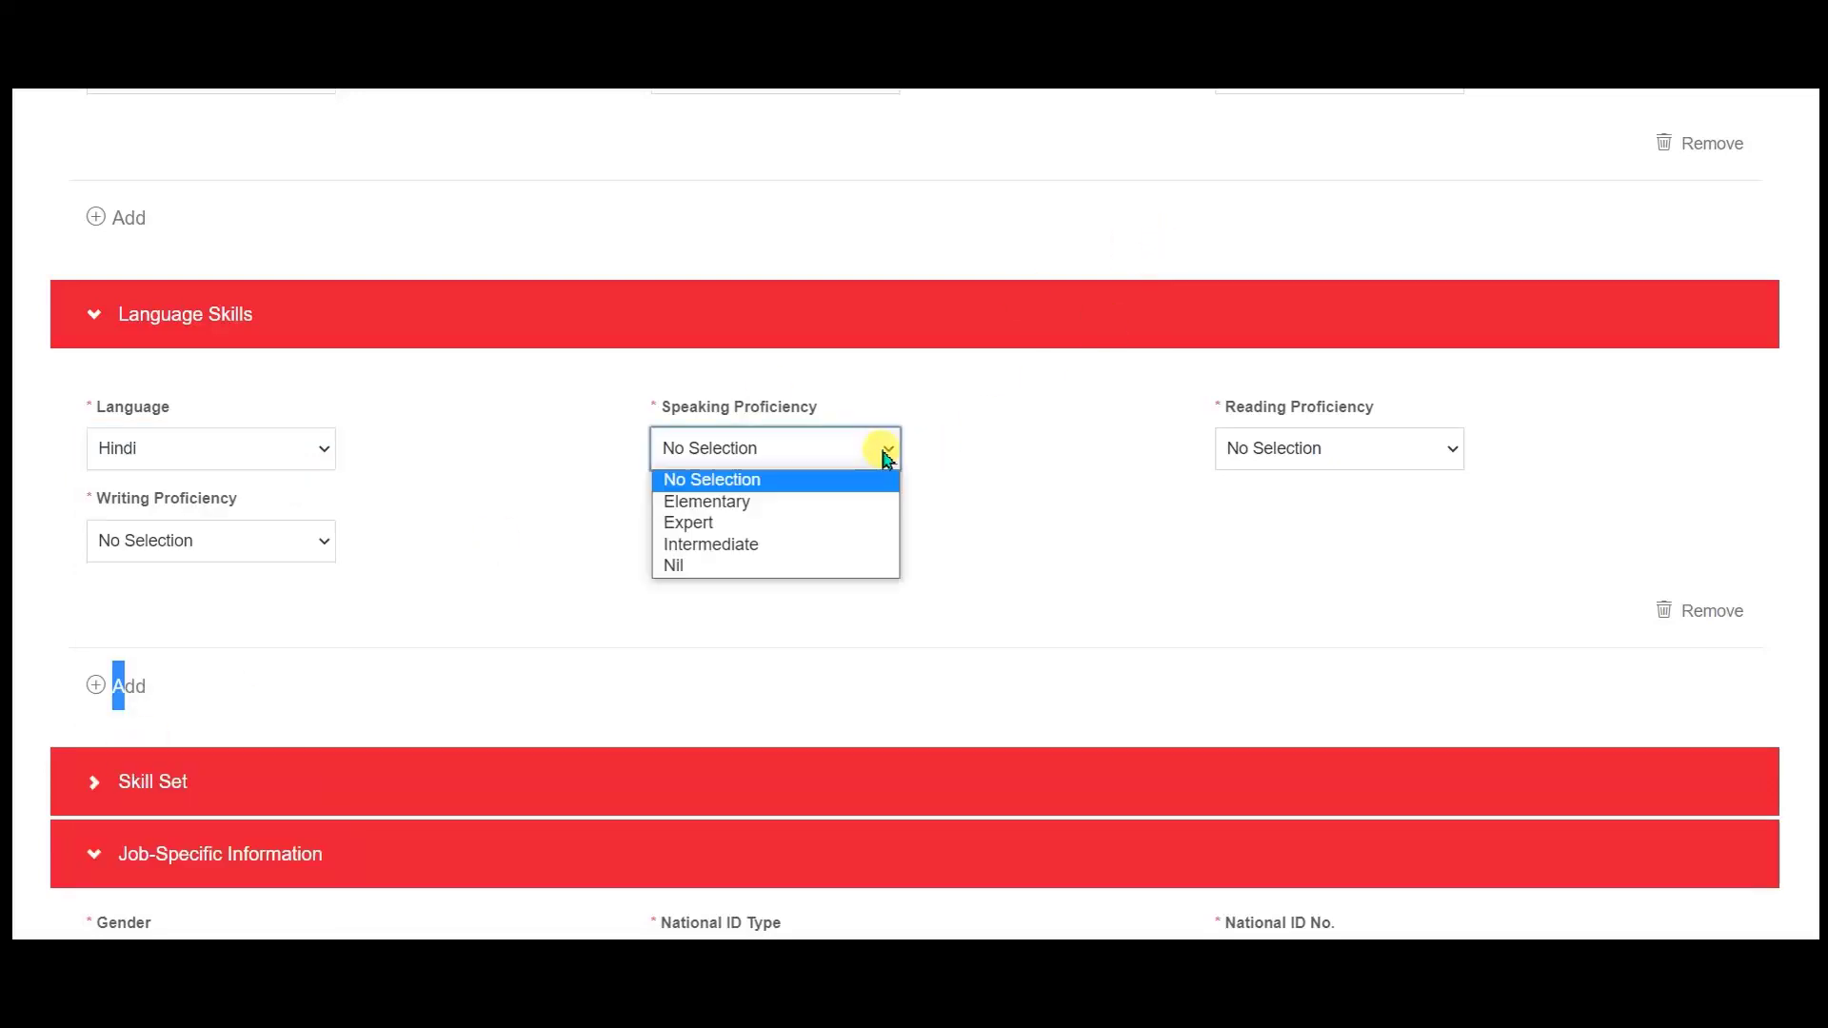
left_click(691, 523)
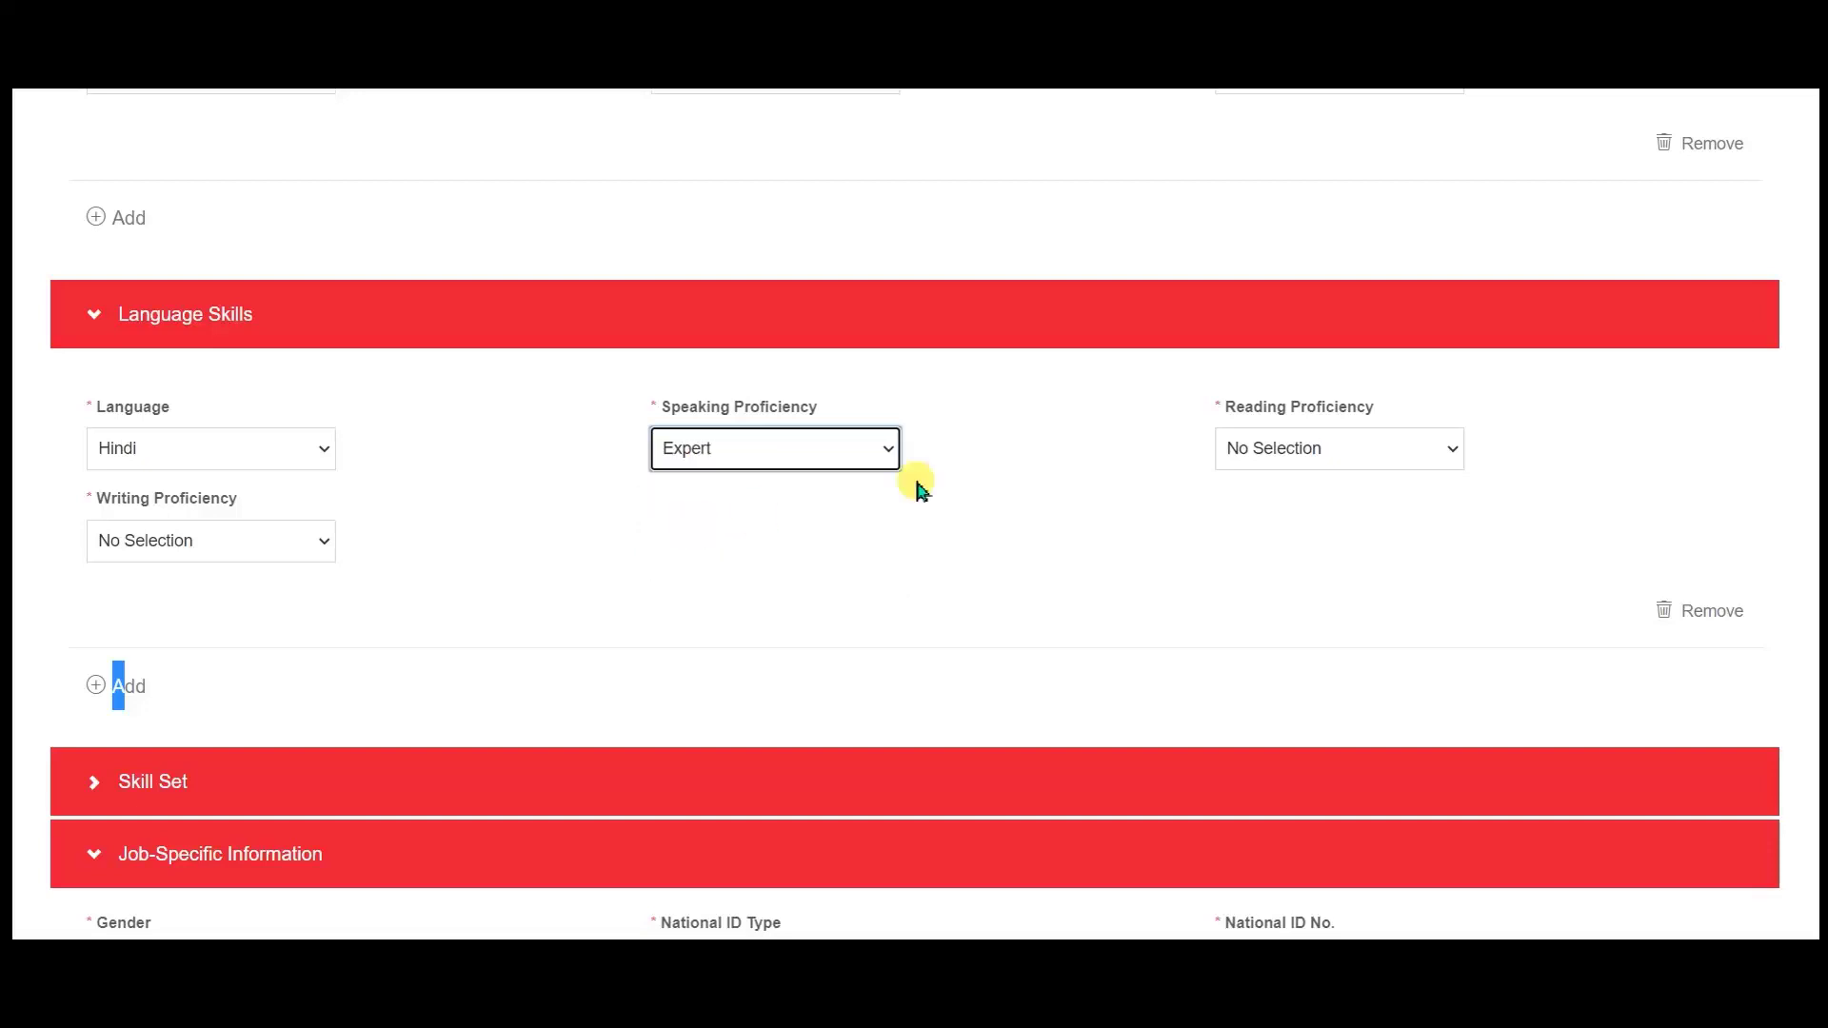
left_click(1443, 462)
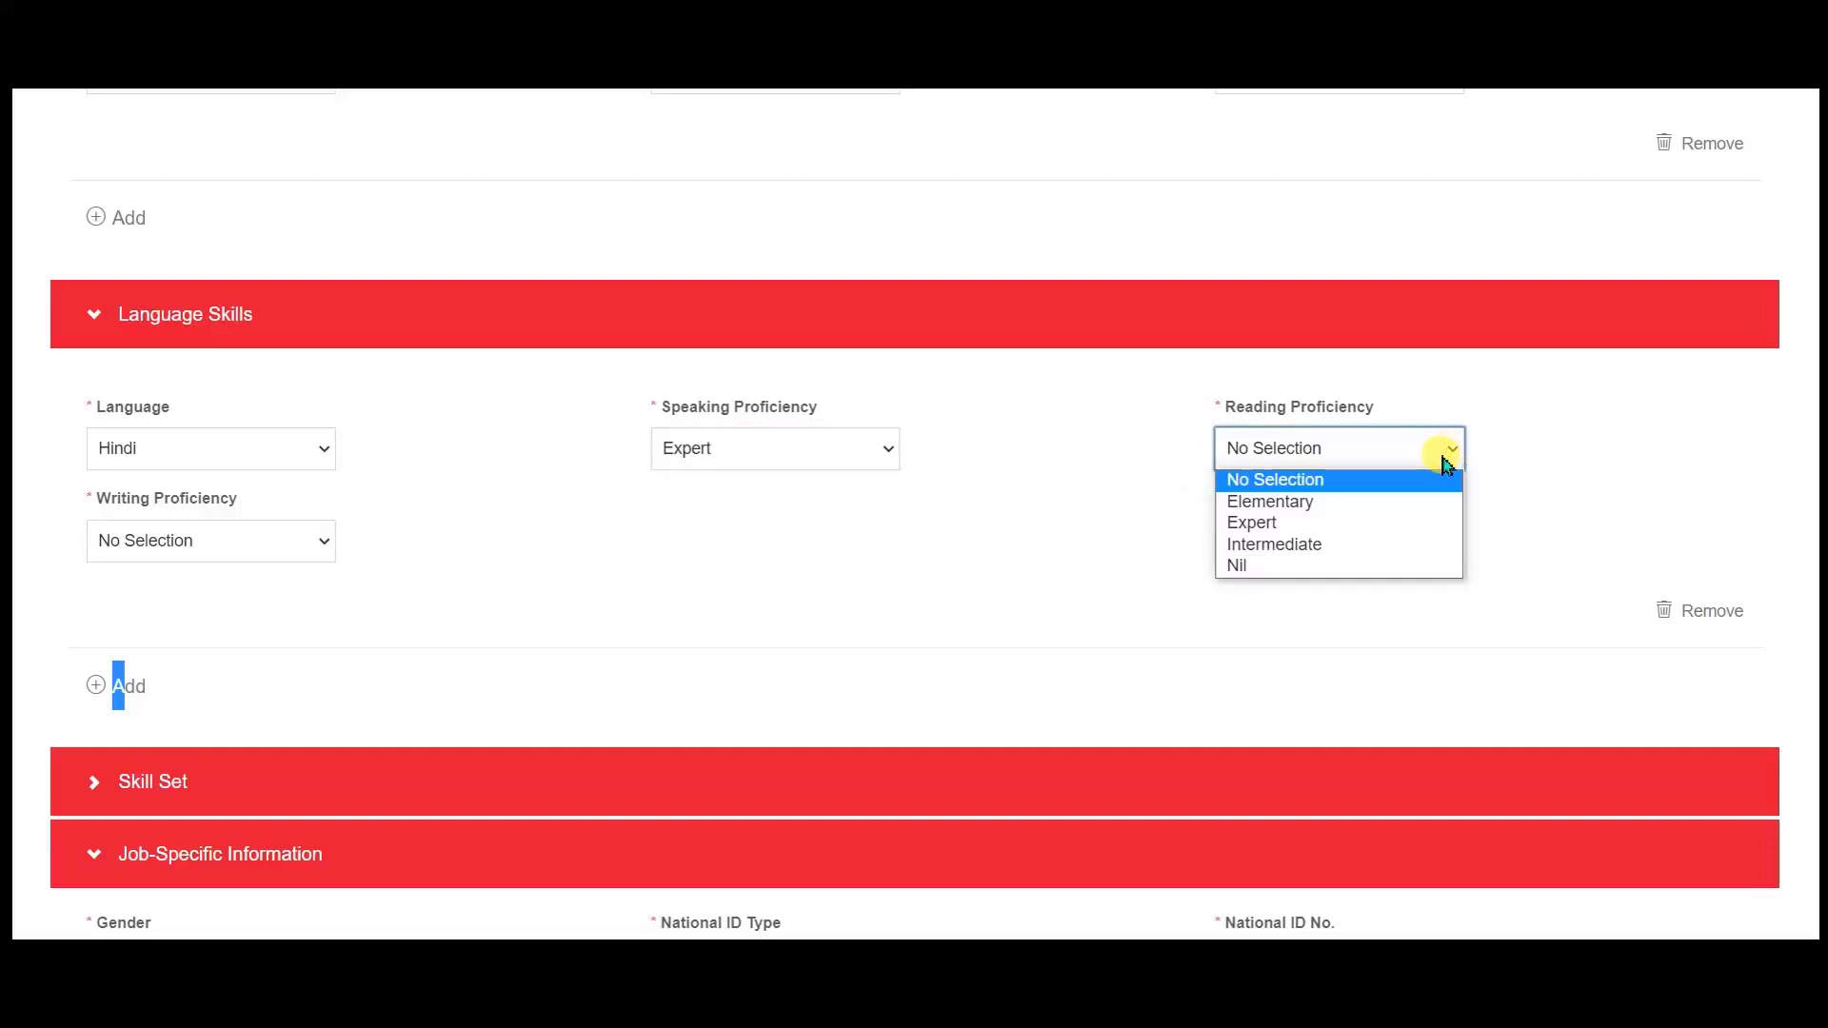
left_click(1371, 306)
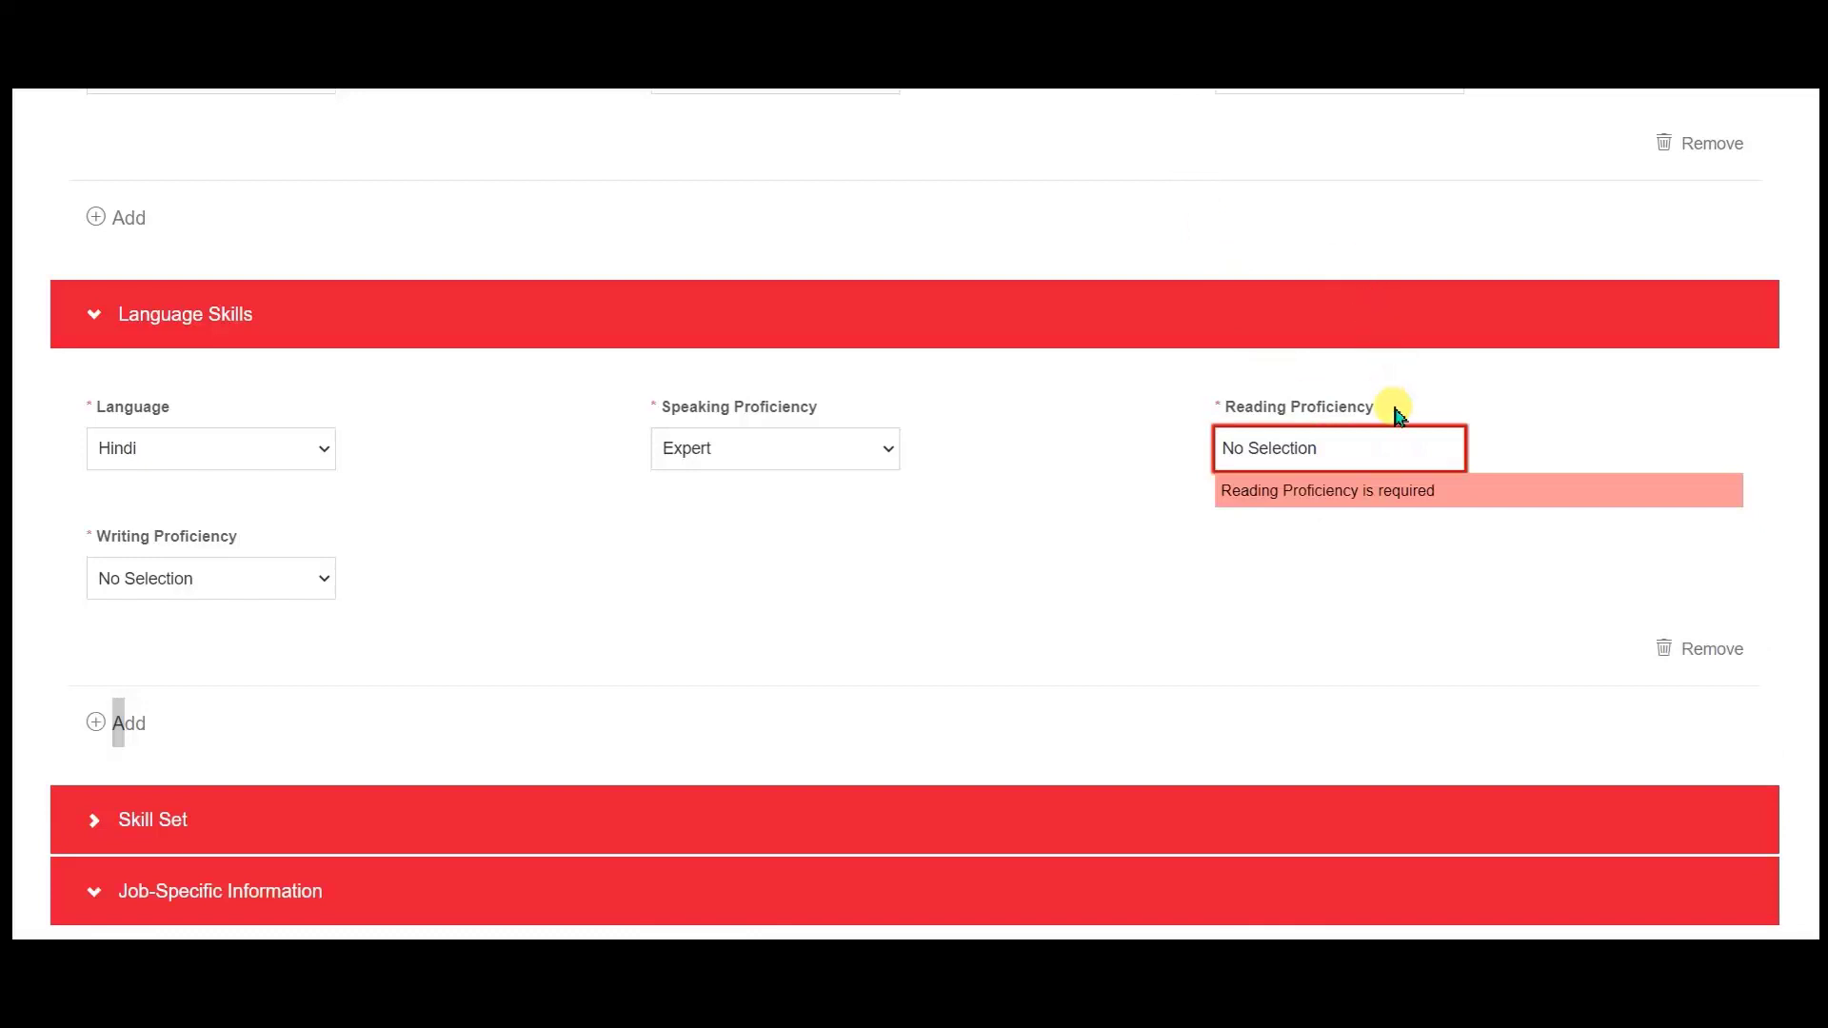
left_click(1385, 451)
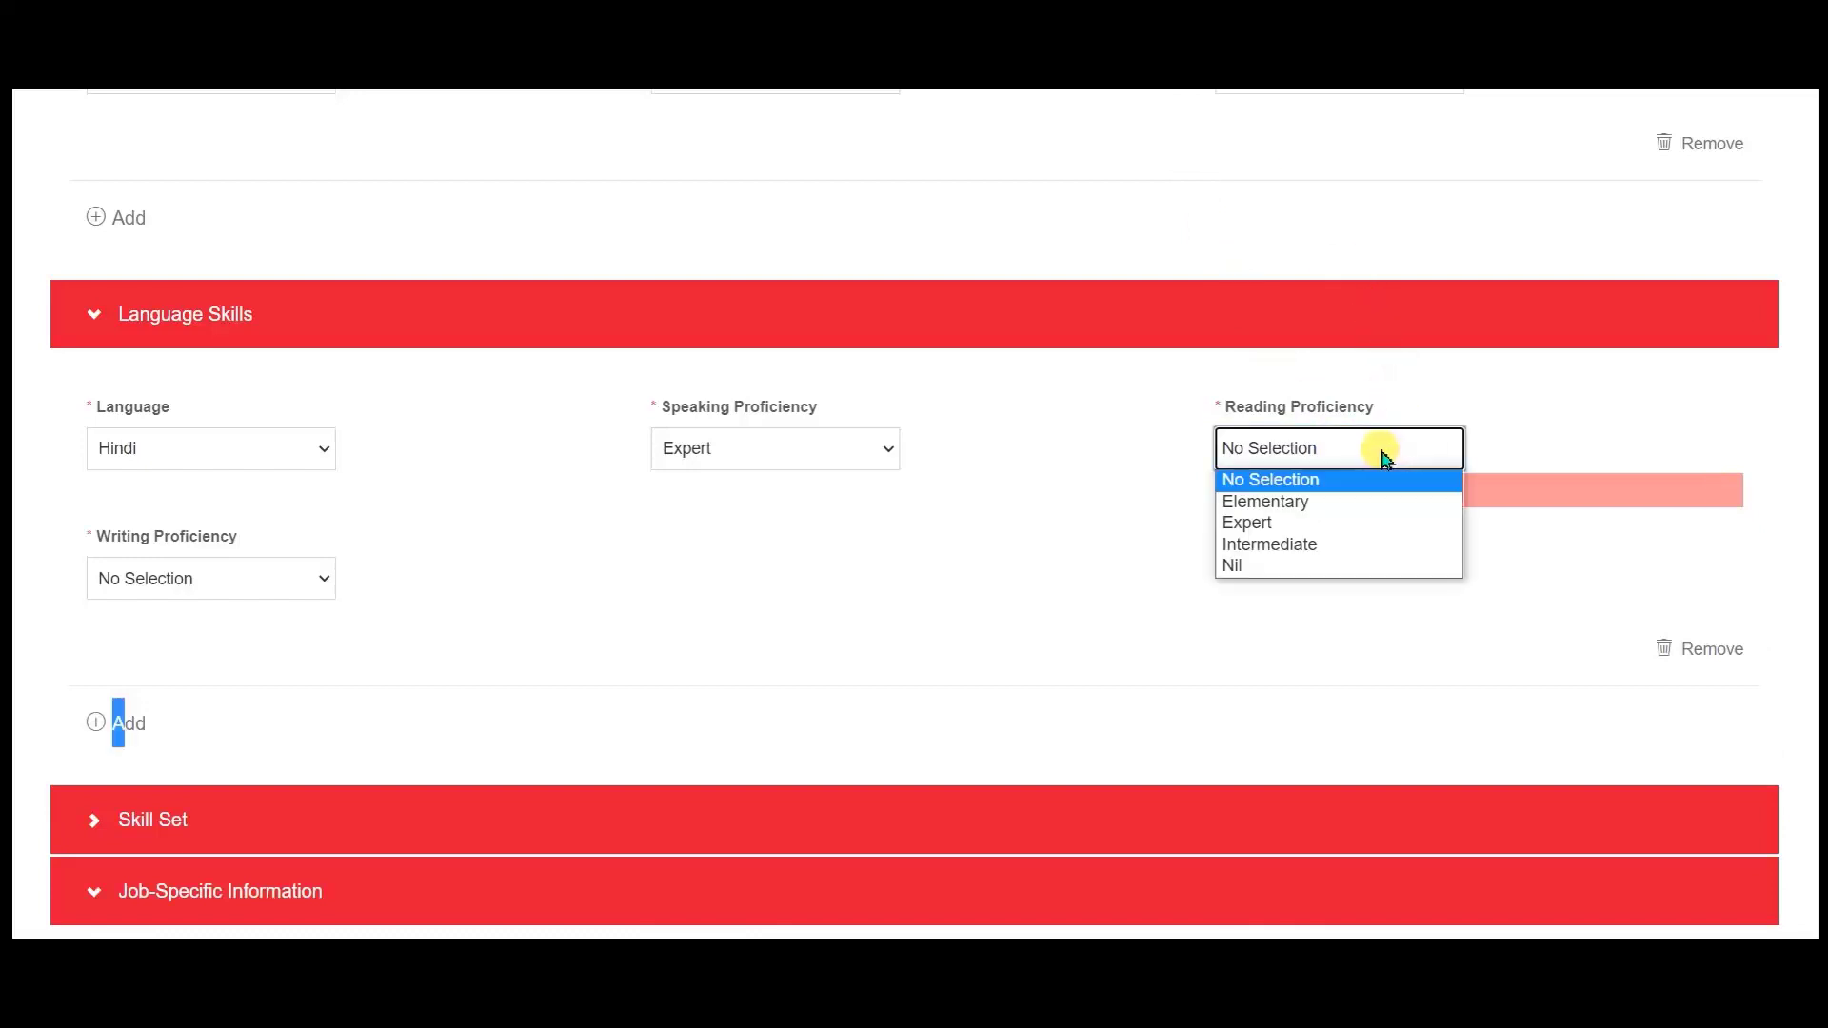
left_click(1276, 526)
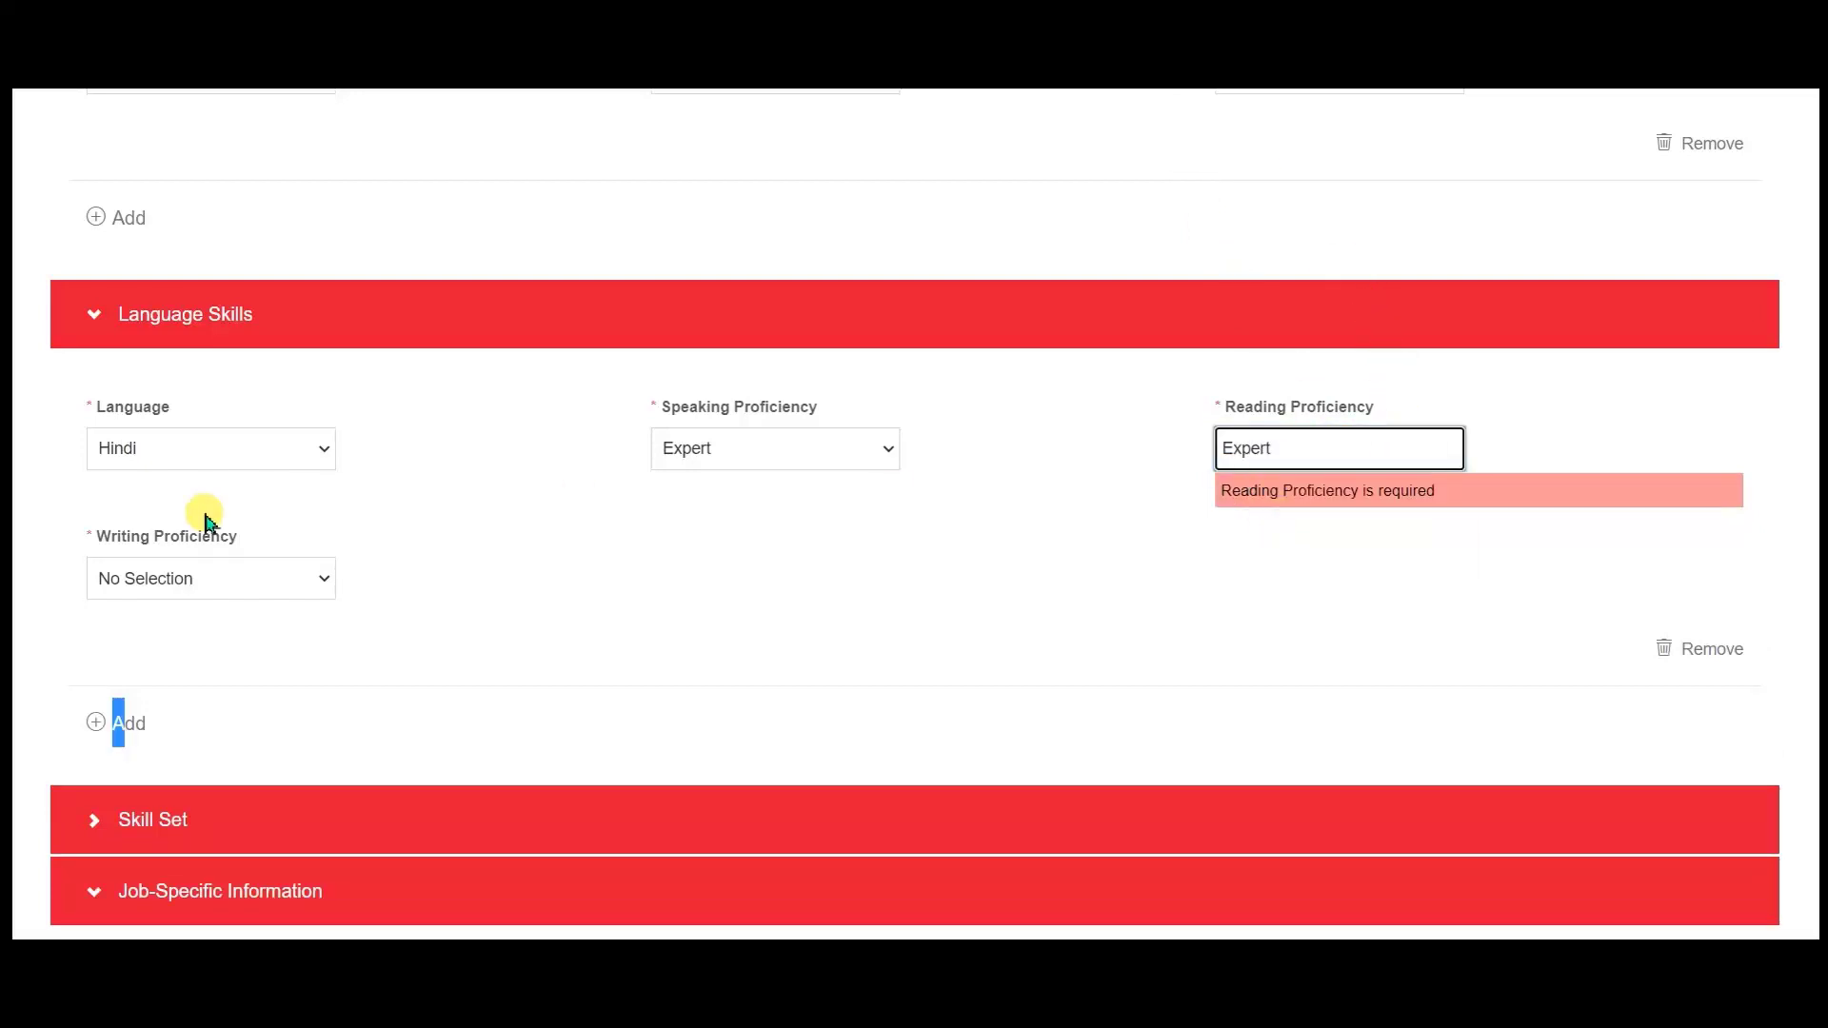
left_click(325, 588)
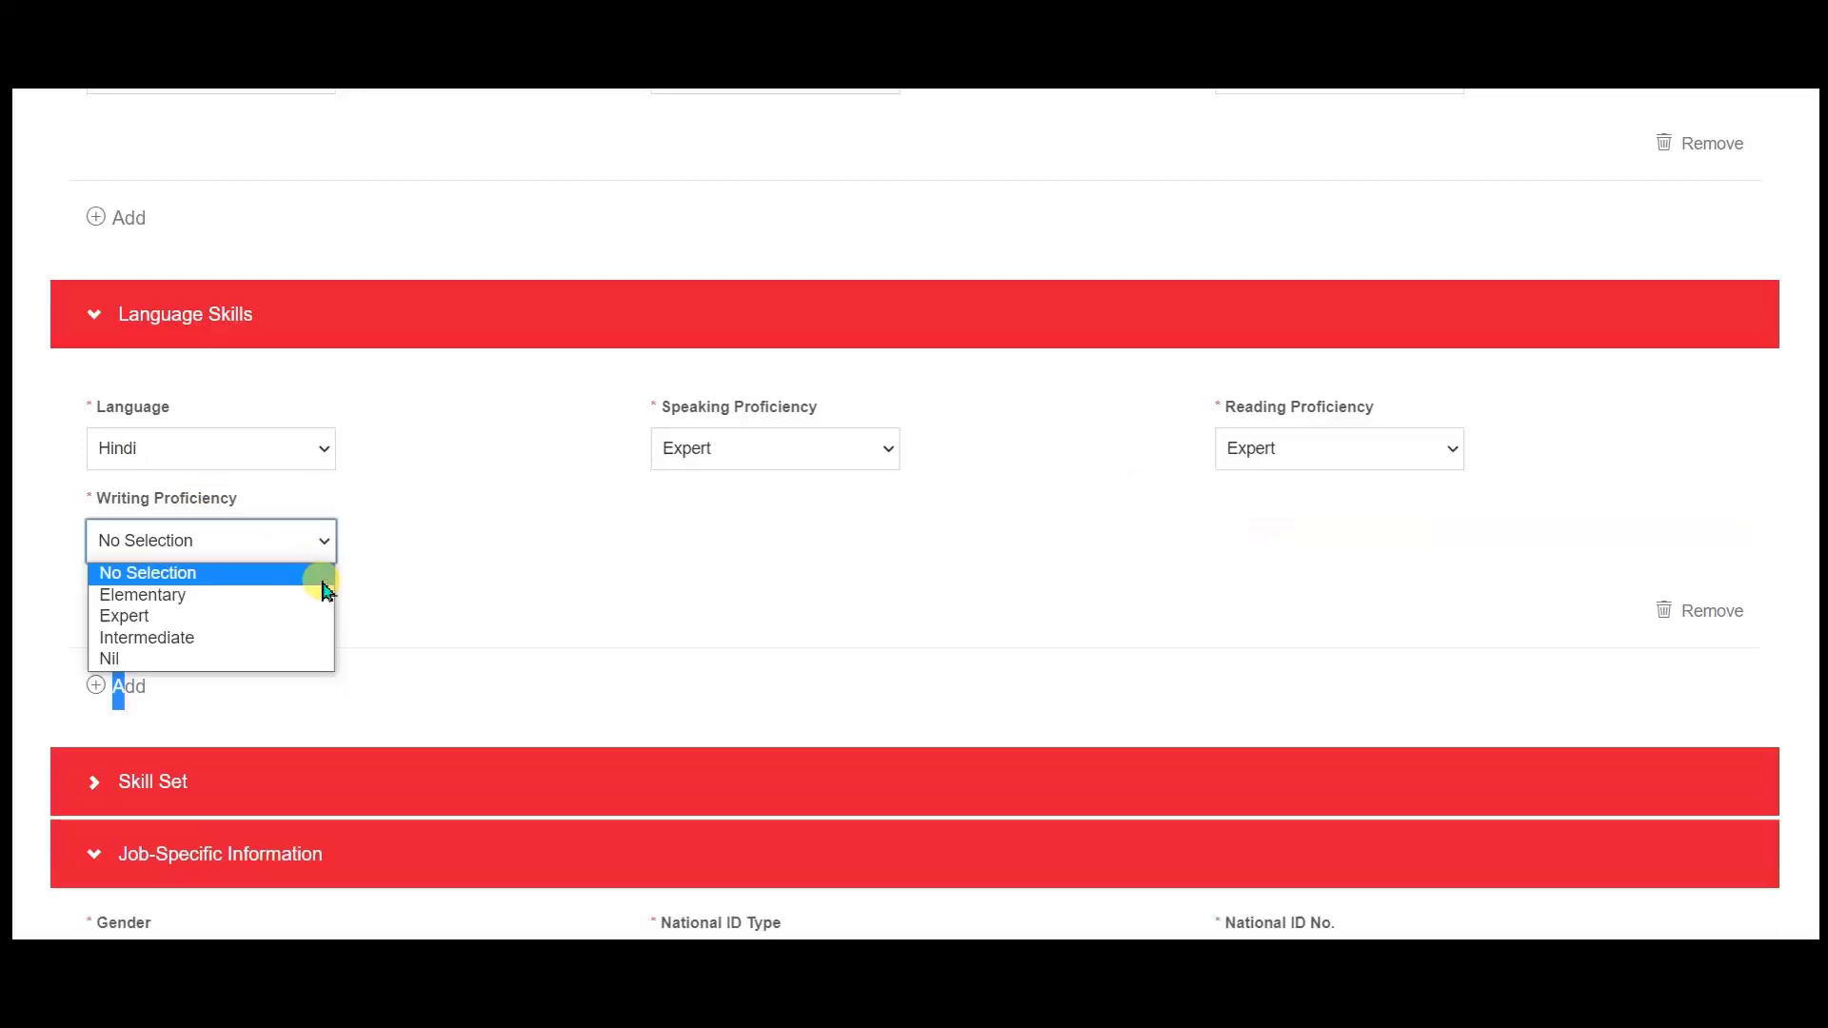
left_click(171, 616)
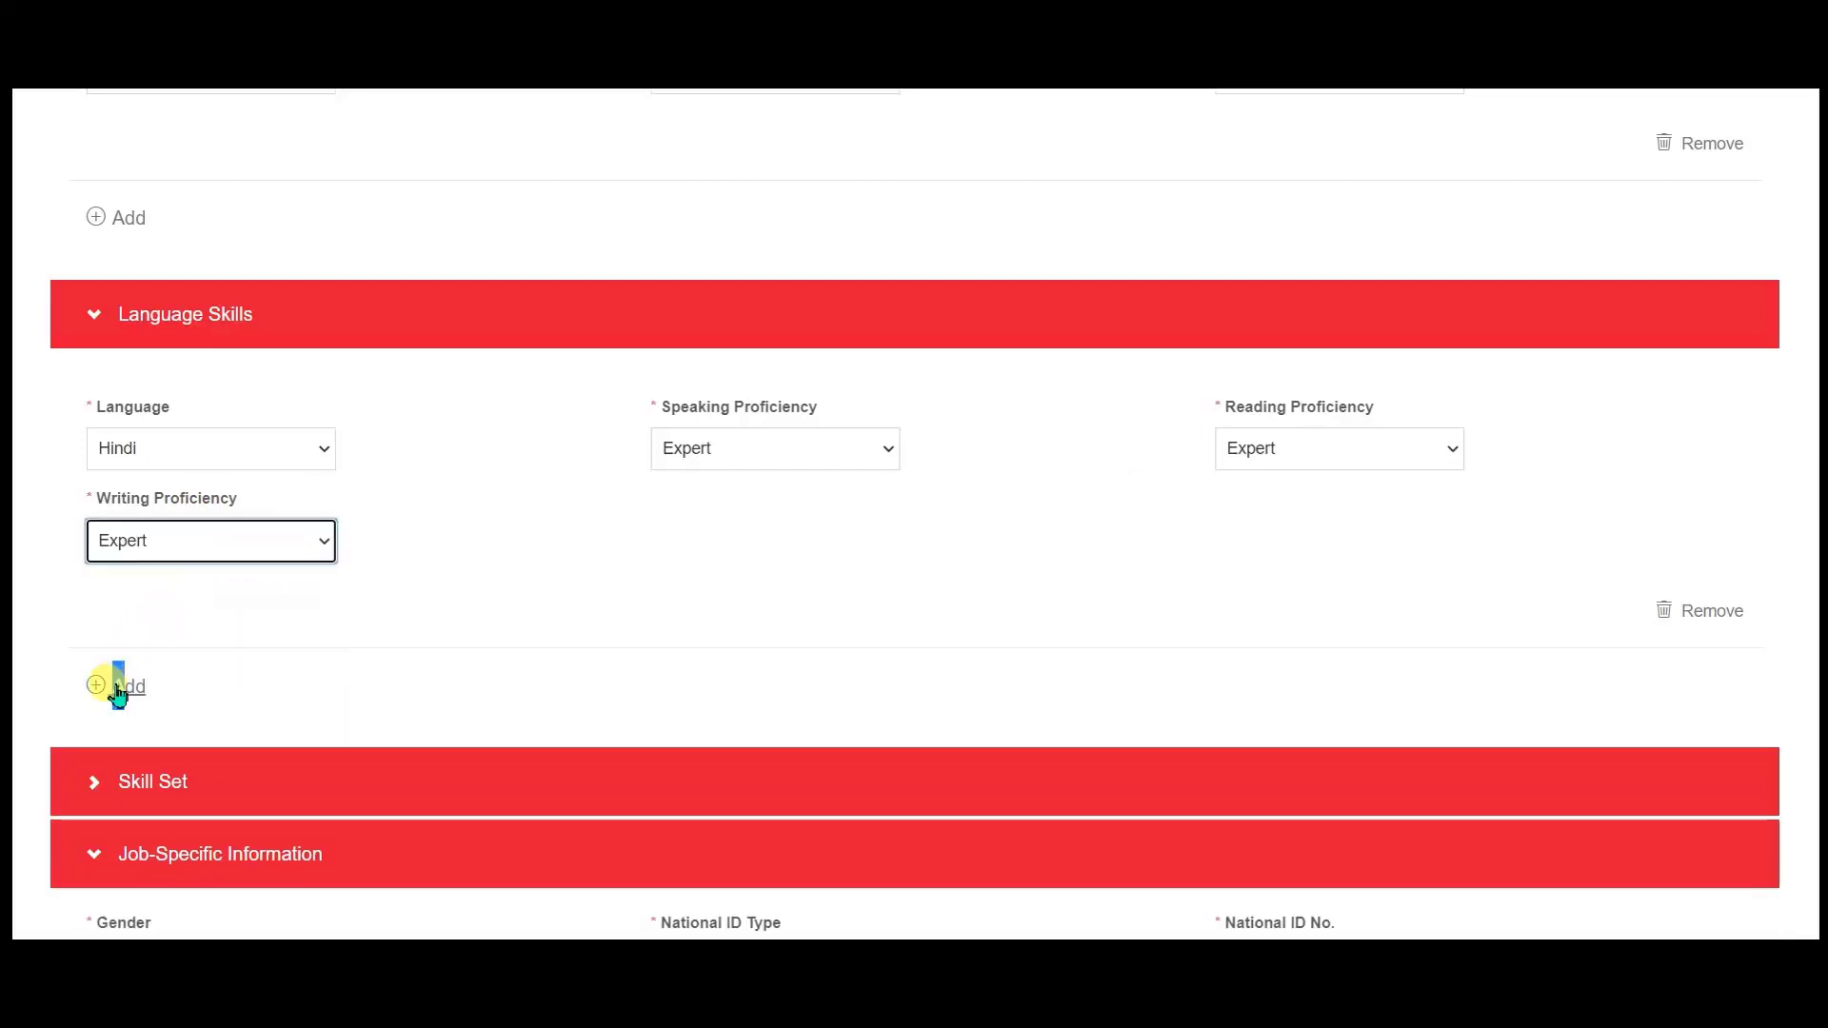
Add a second, blank language entry below the Hindi entry in Language Skills.
left_click(116, 685)
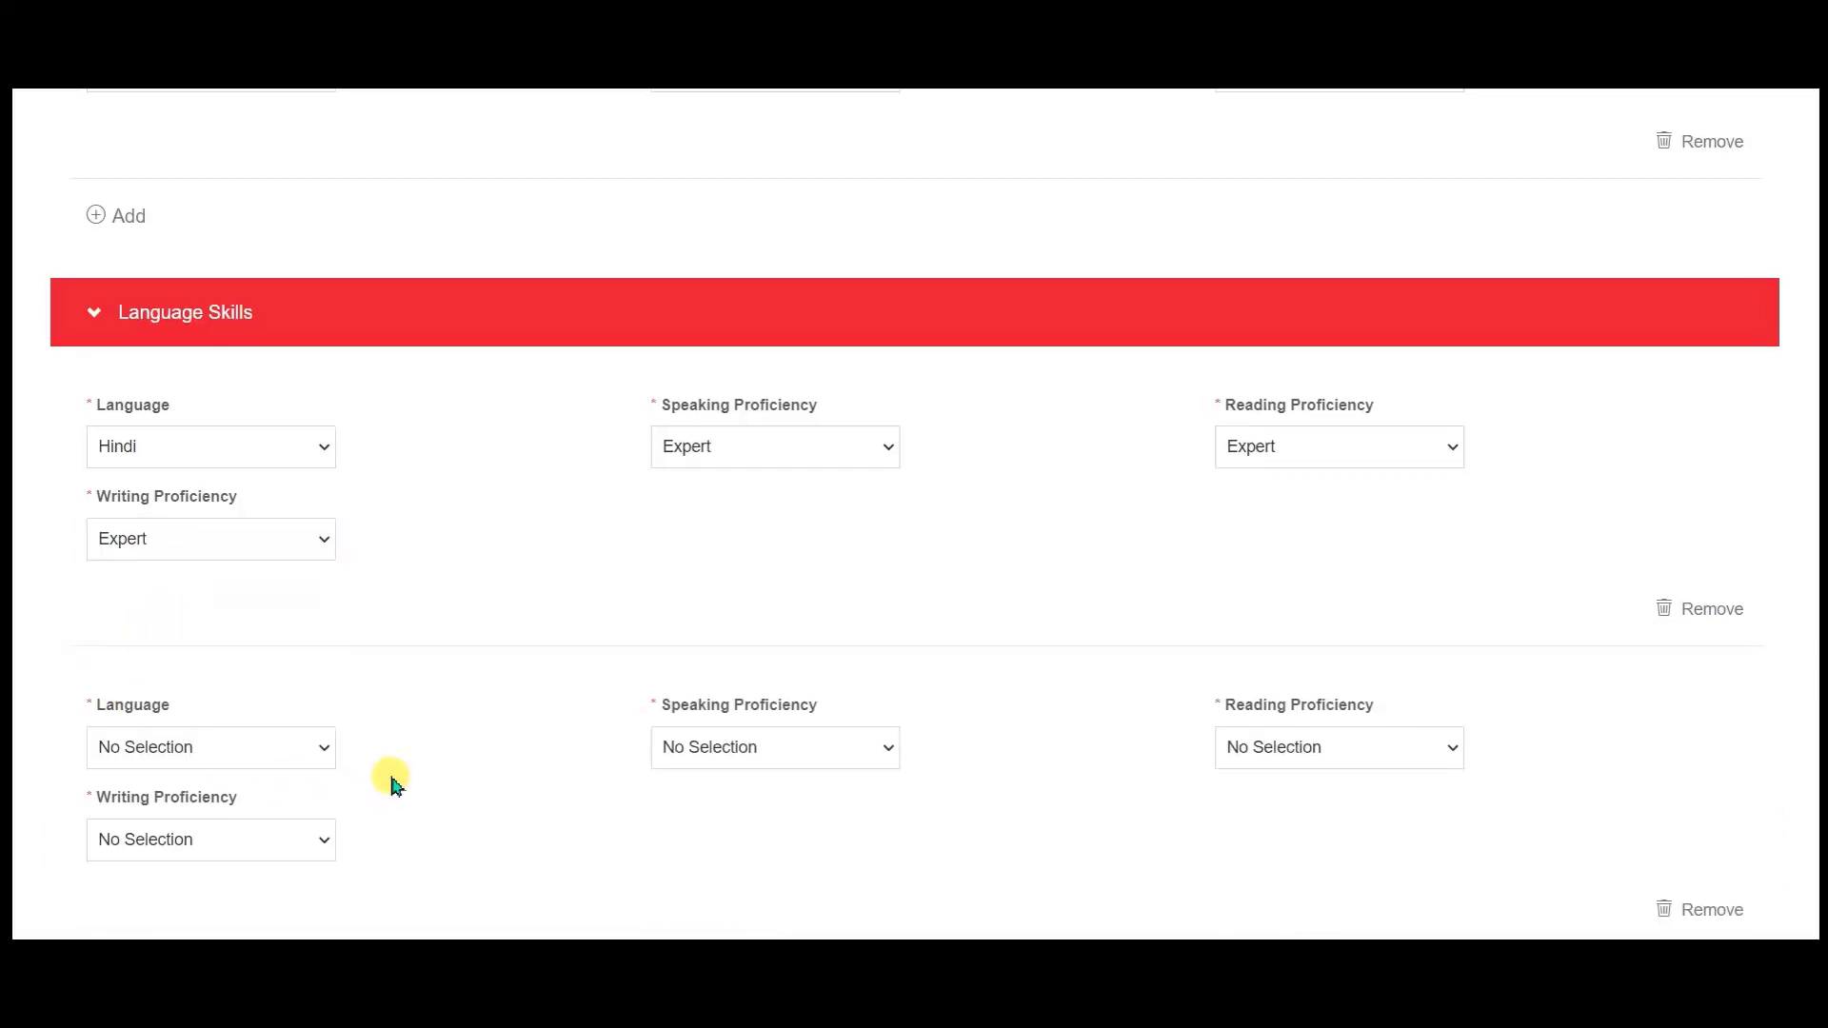
scroll(387, 781, "down", 3)
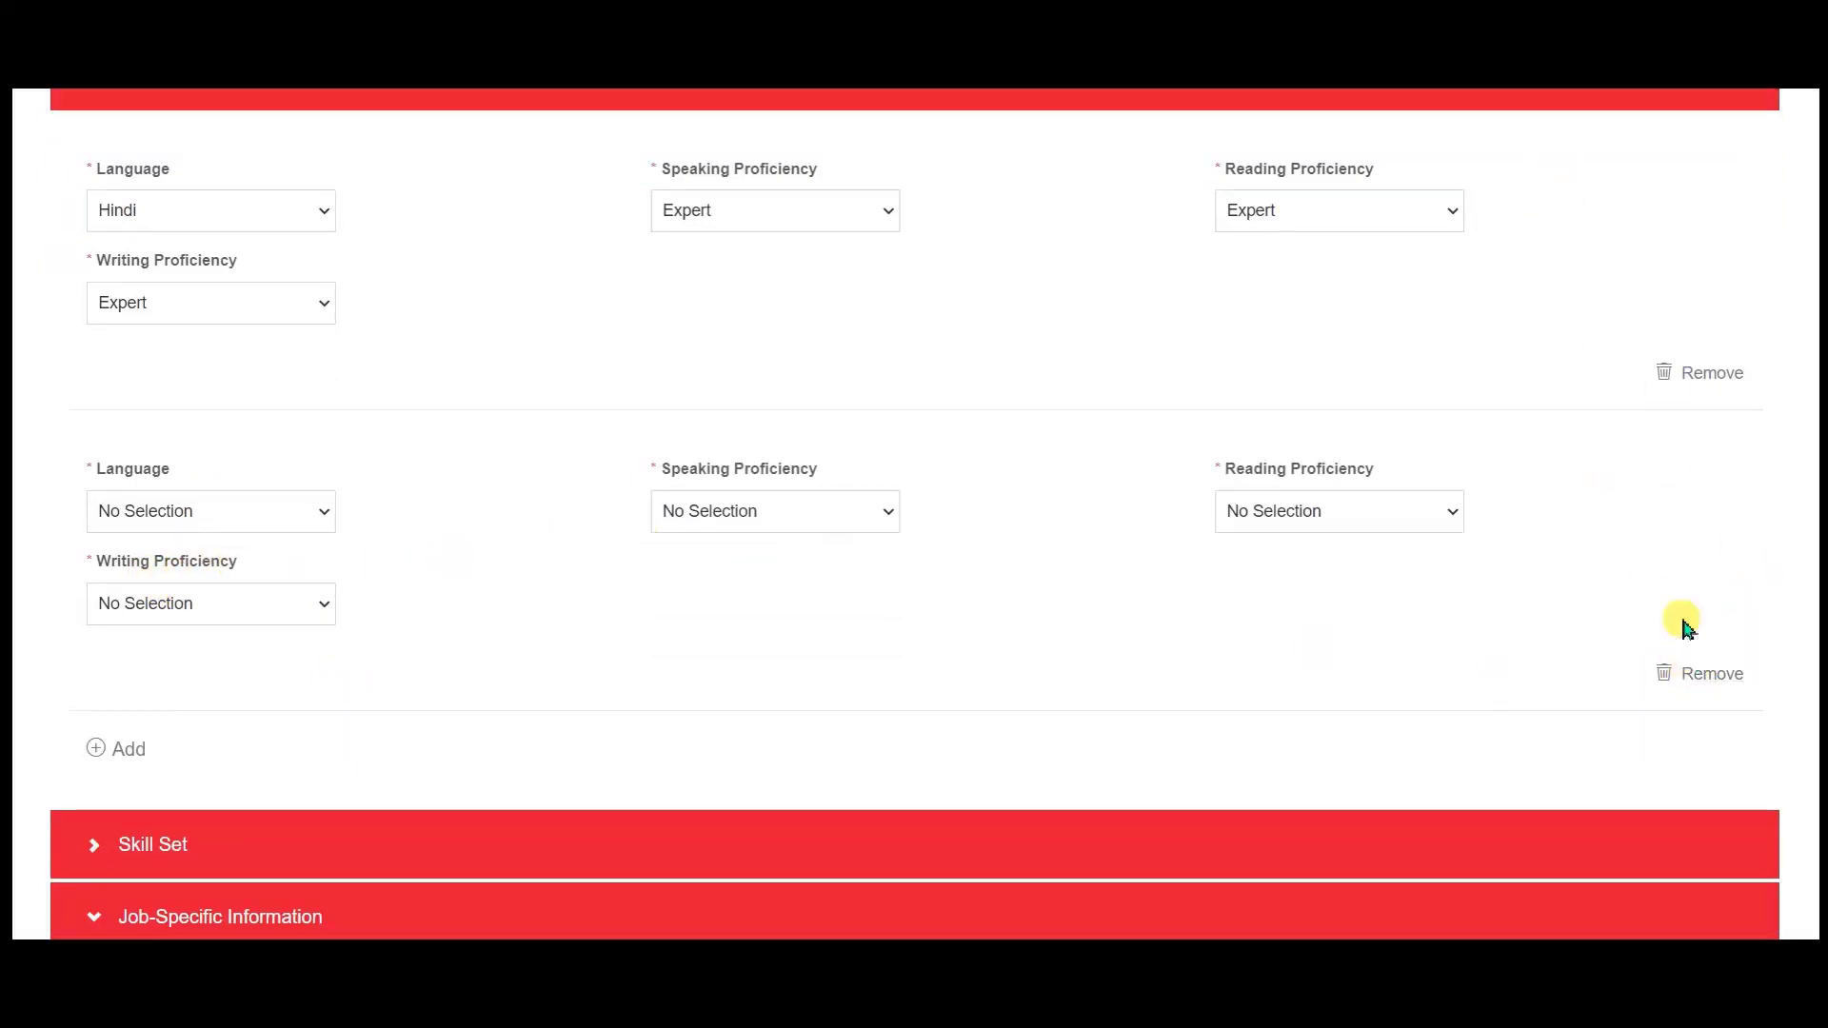
Remove a blank education entry and the Diploma entry in Civil from the Formal Education section.
scroll(1442, 457, "up", 5)
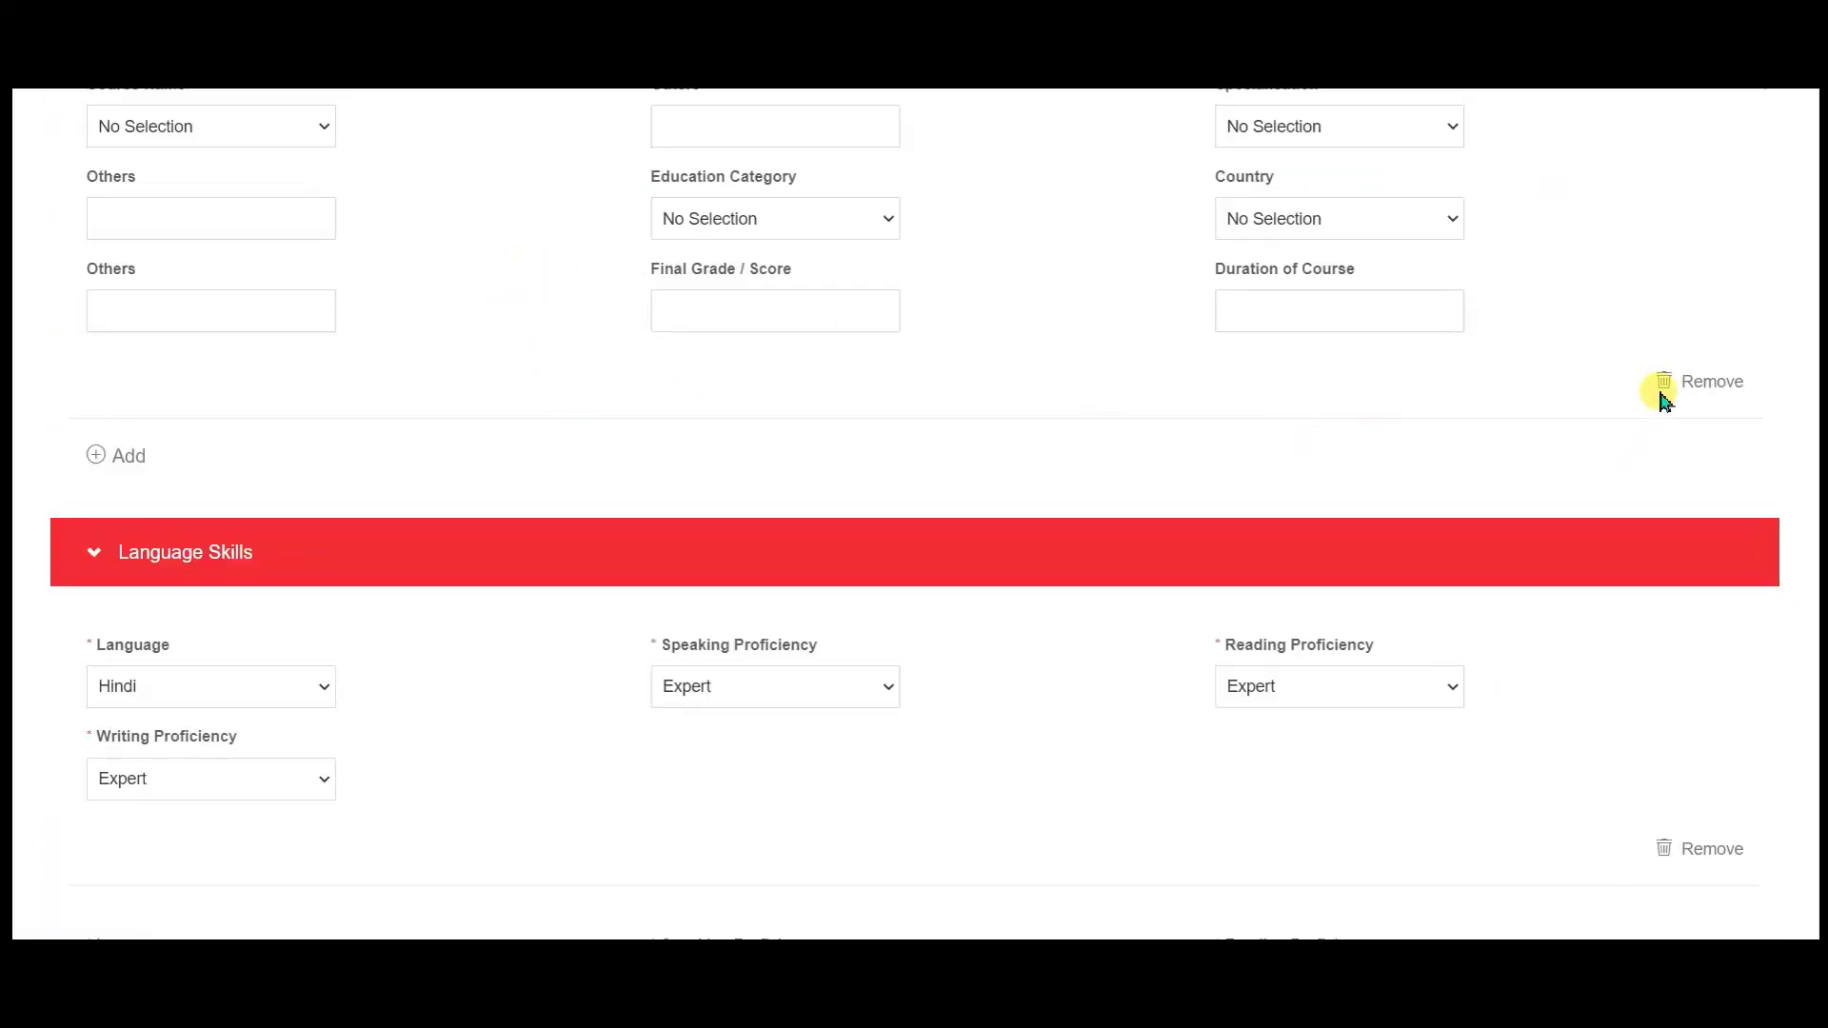
left_click(1661, 384)
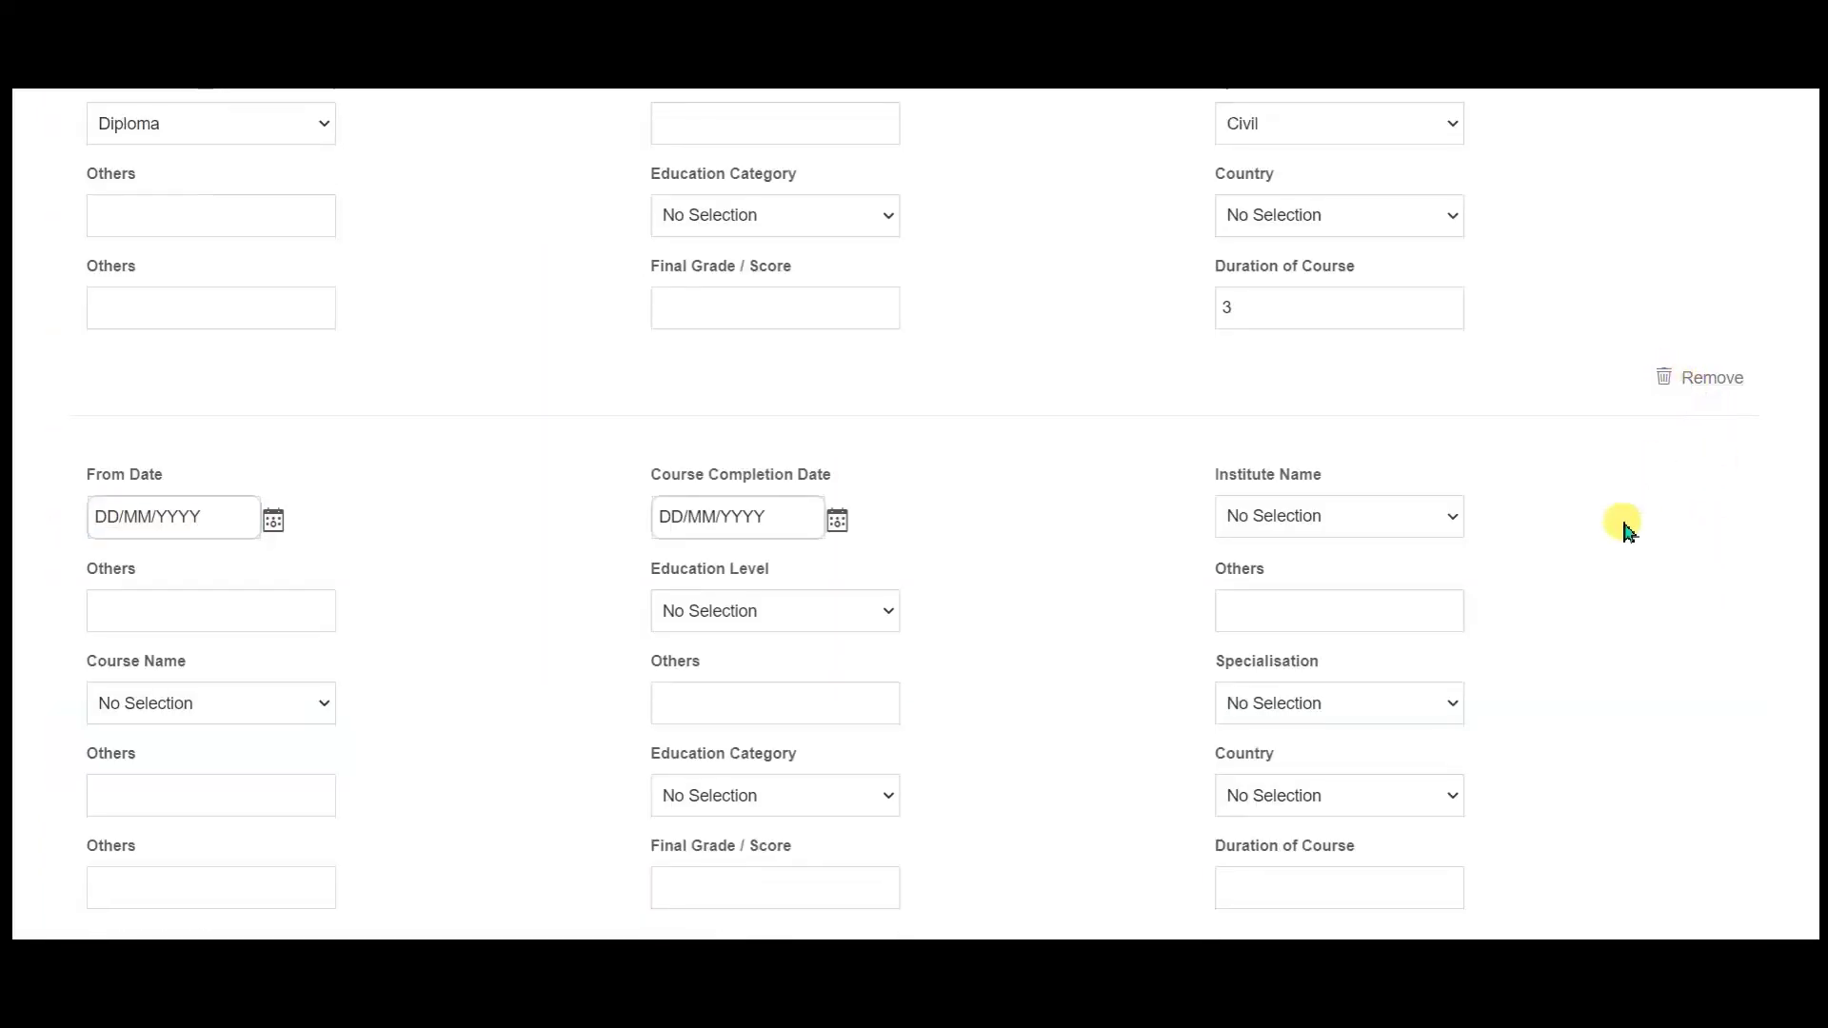
left_click(1663, 380)
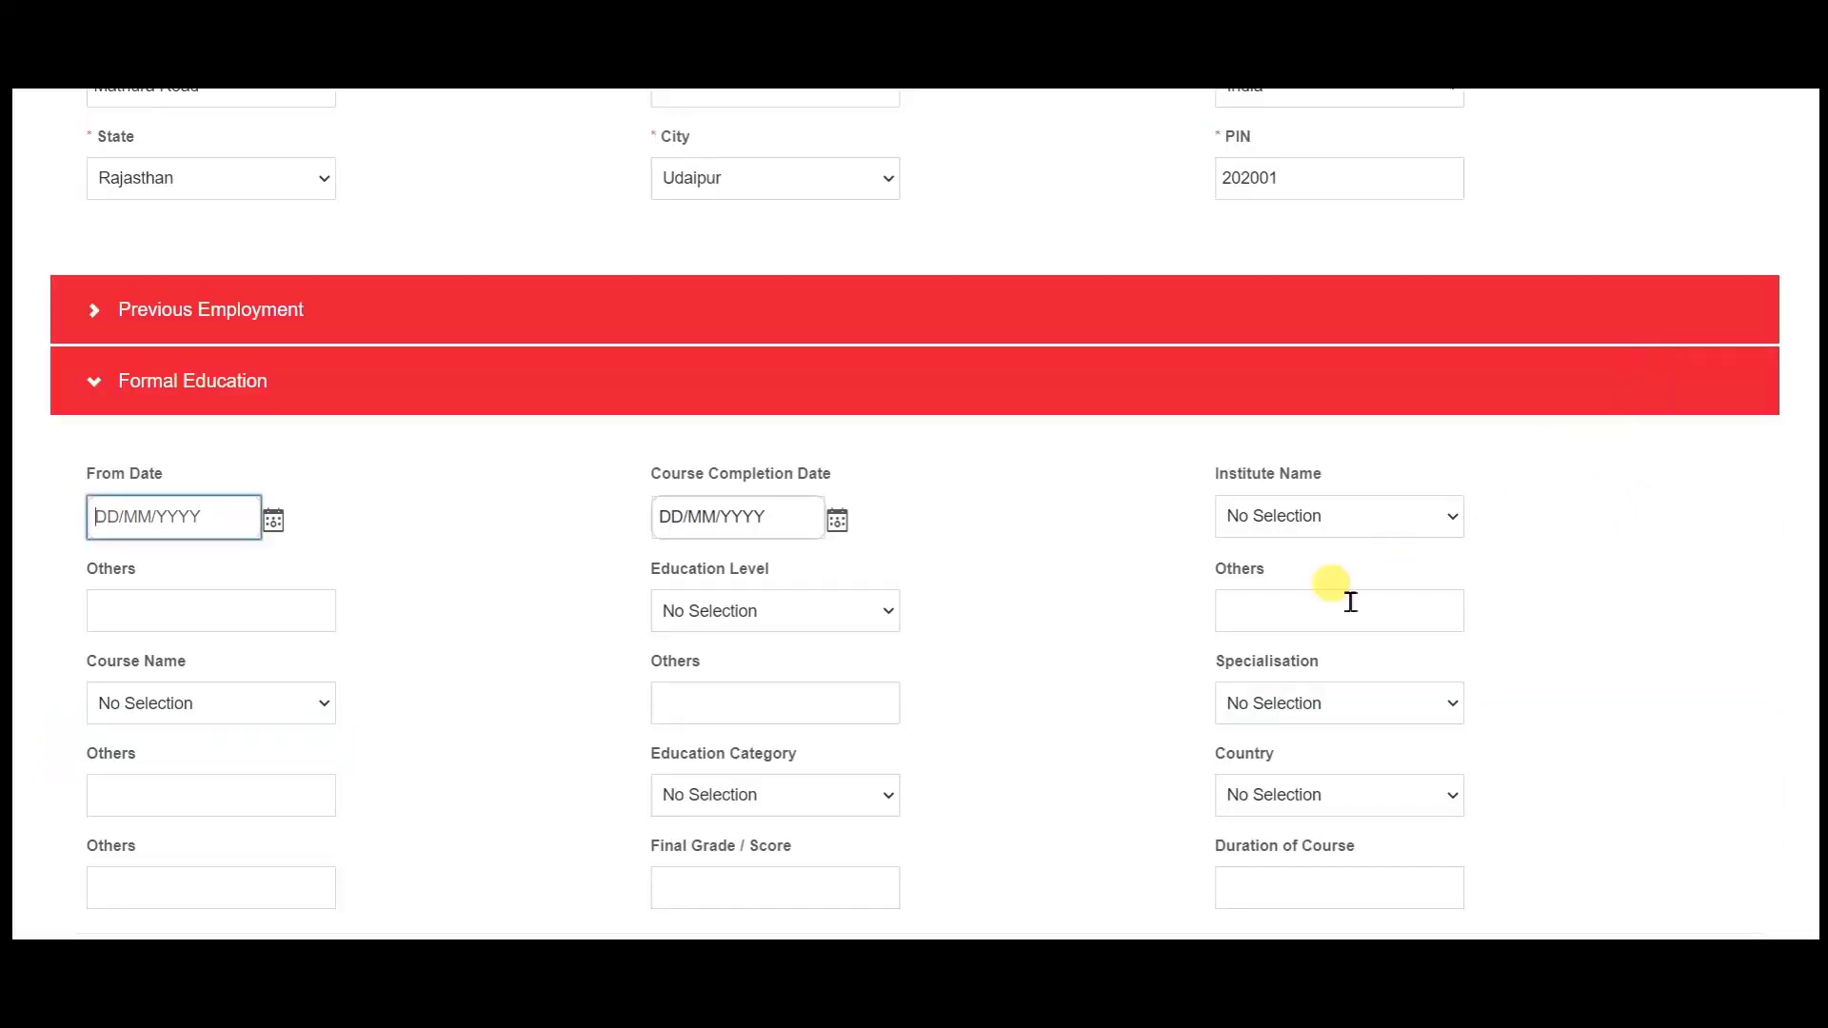
Remove the blank second language entry from Language Skills.
scroll(1328, 610, "down", 4)
scroll(1660, 481, "down", 7)
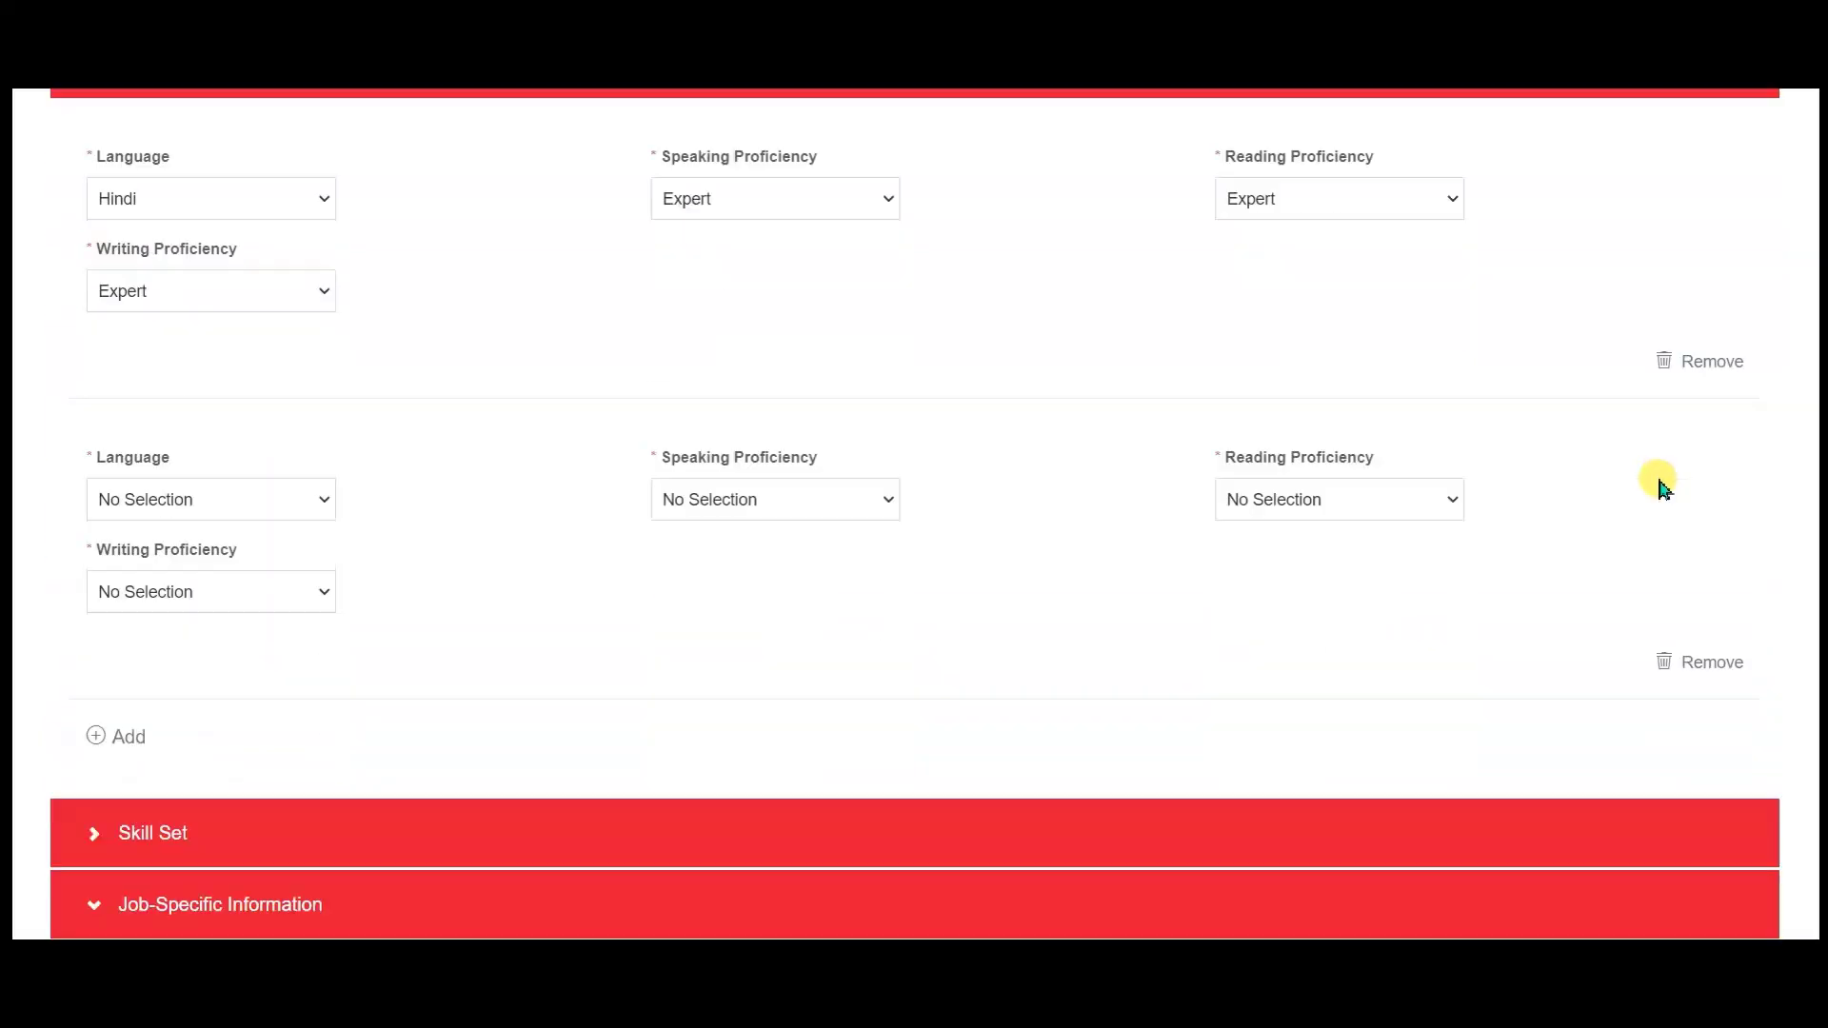
left_click(1671, 588)
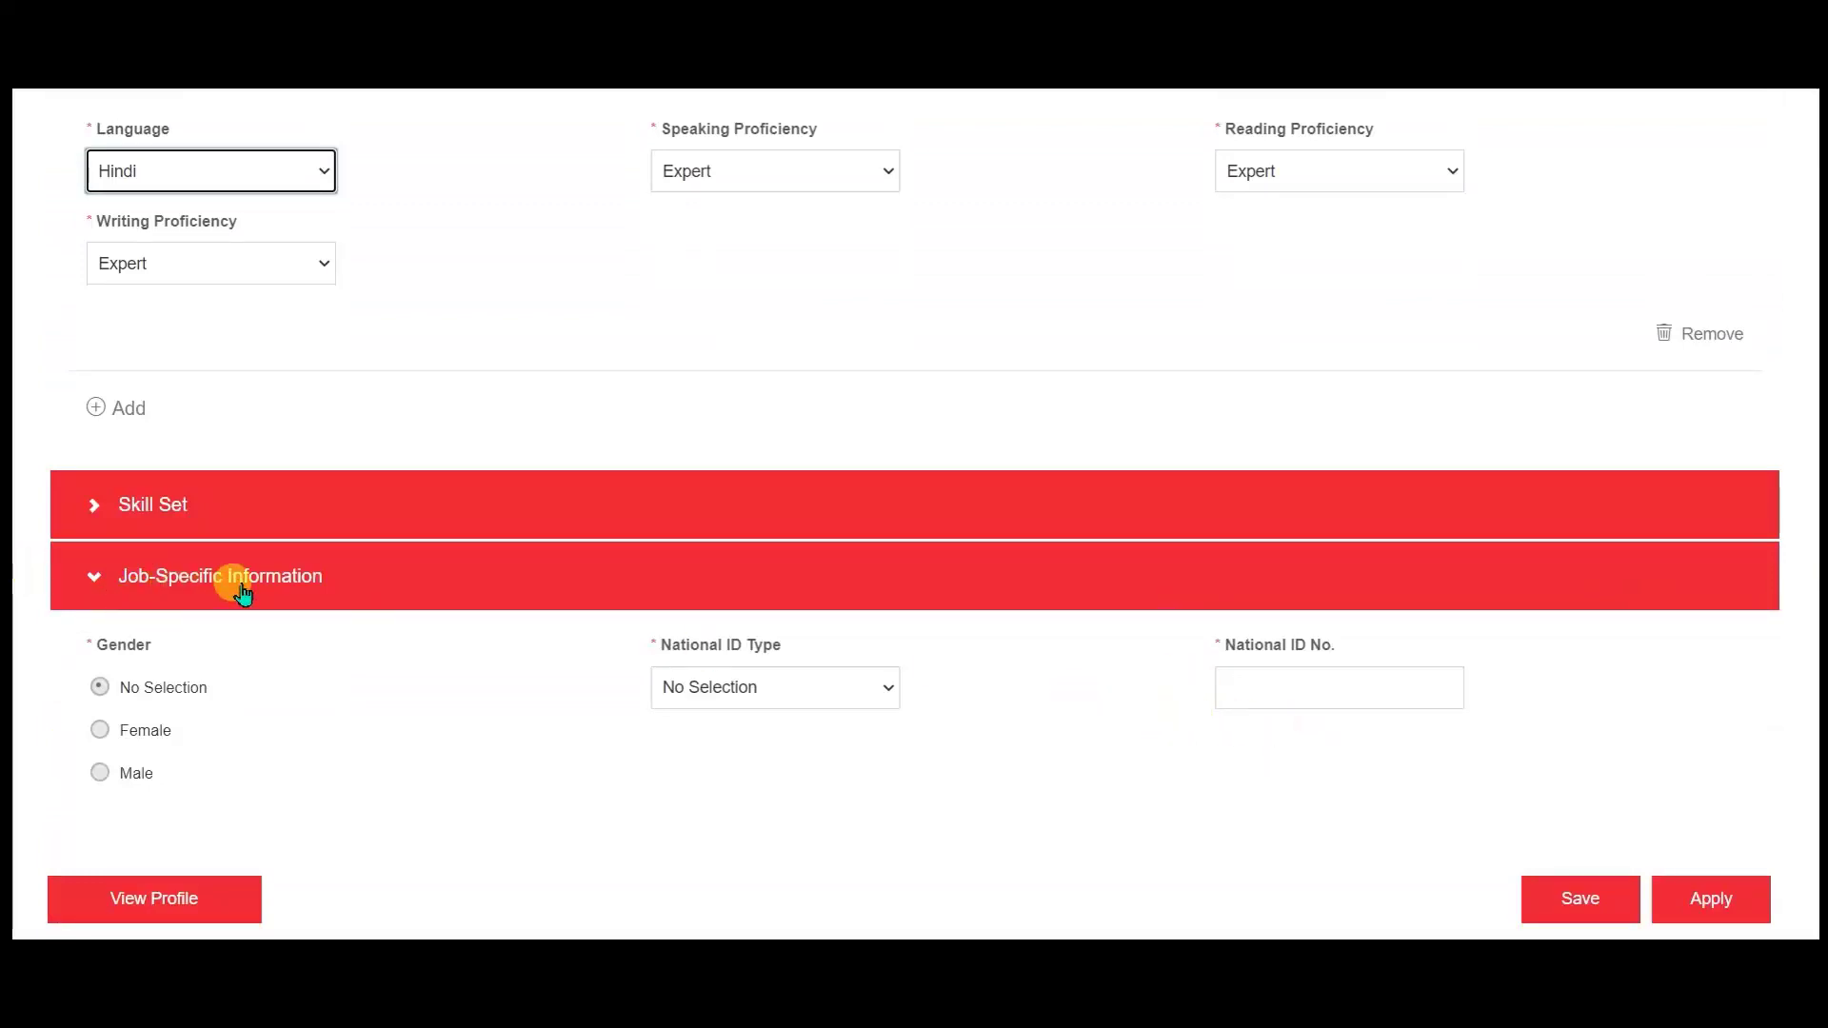
Choose Female as the gender and Aadhaar Card as the national ID type in Job-Specific Information, leaving the ID number empty.
left_click(125, 742)
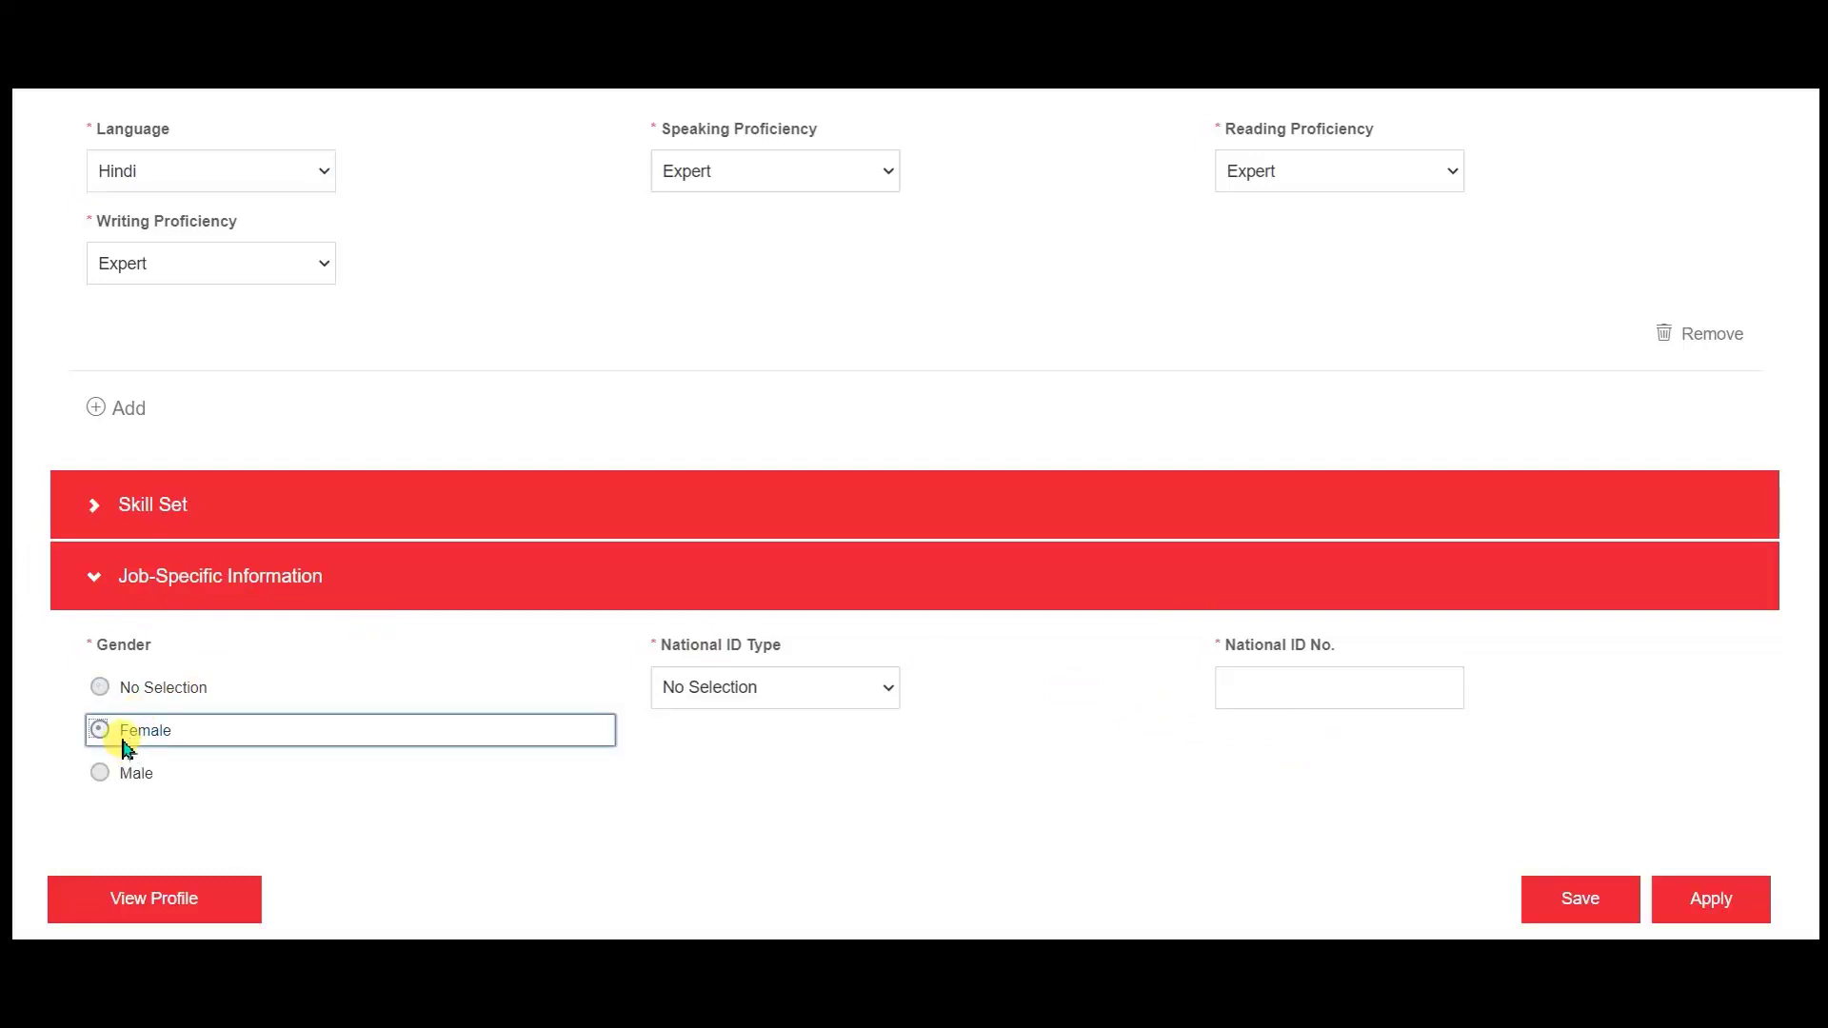
left_click(888, 684)
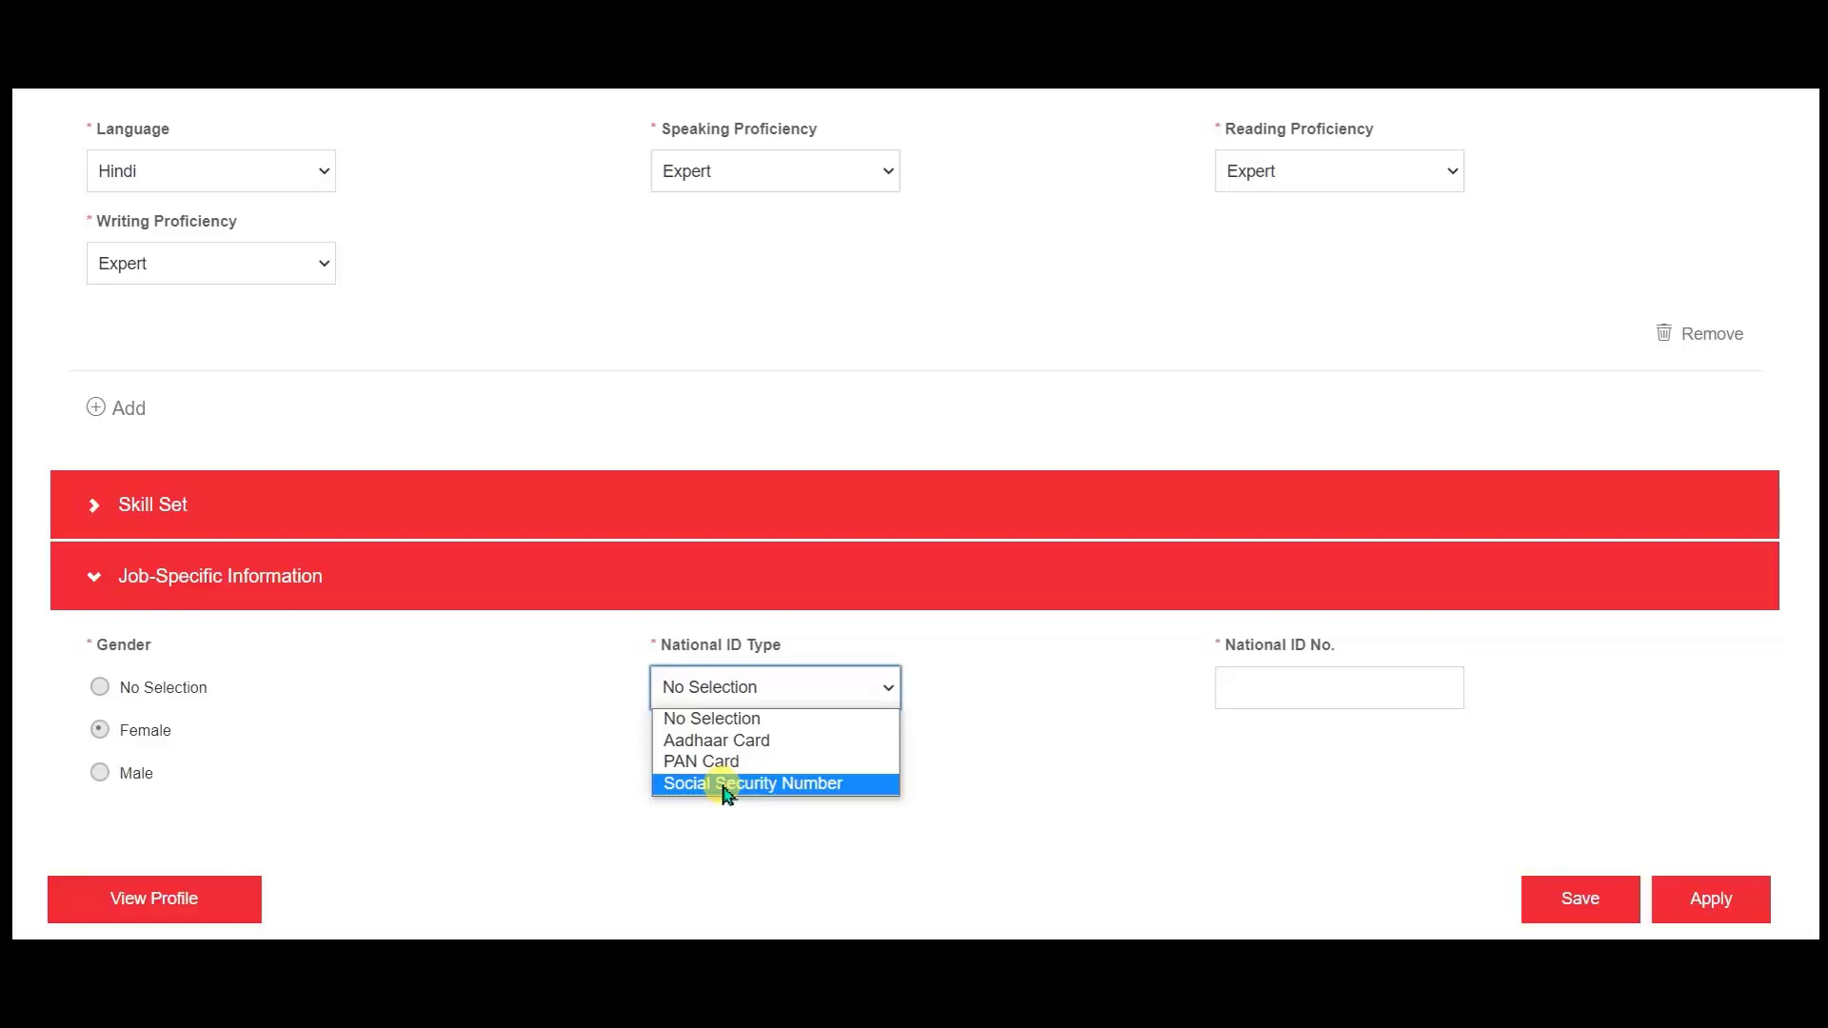
left_click(708, 746)
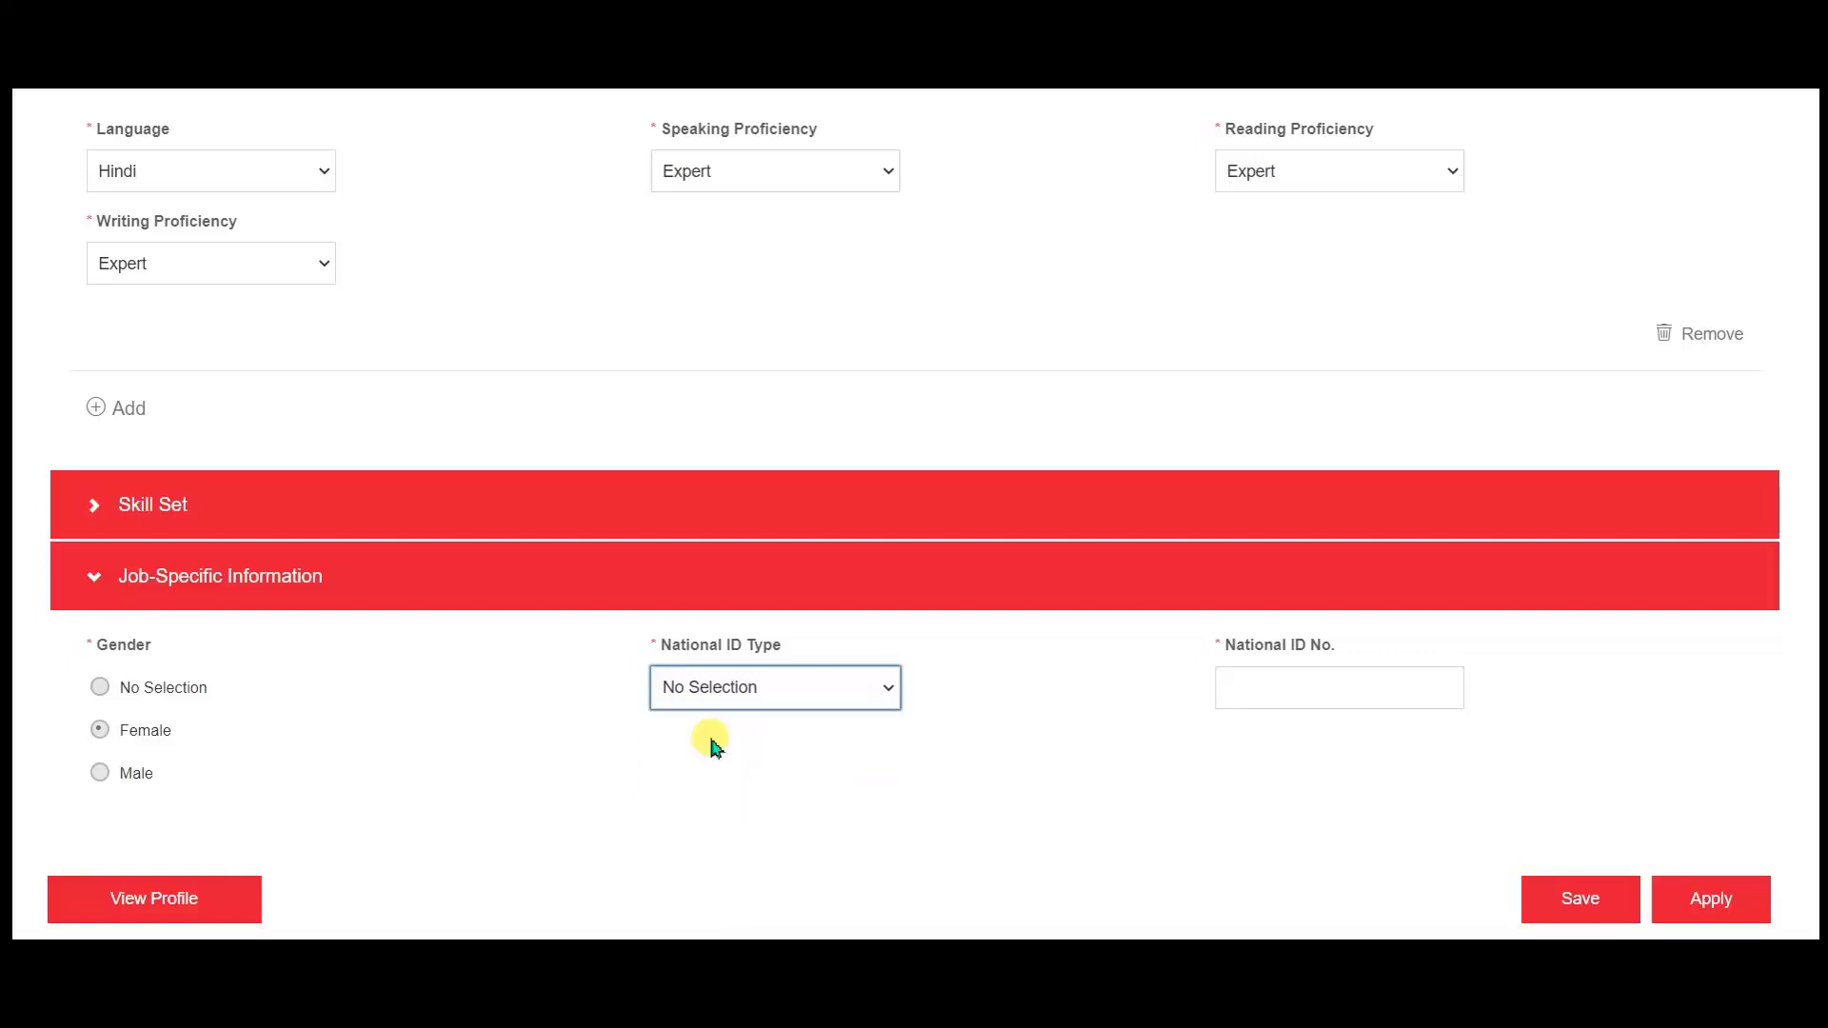
left_click(1339, 679)
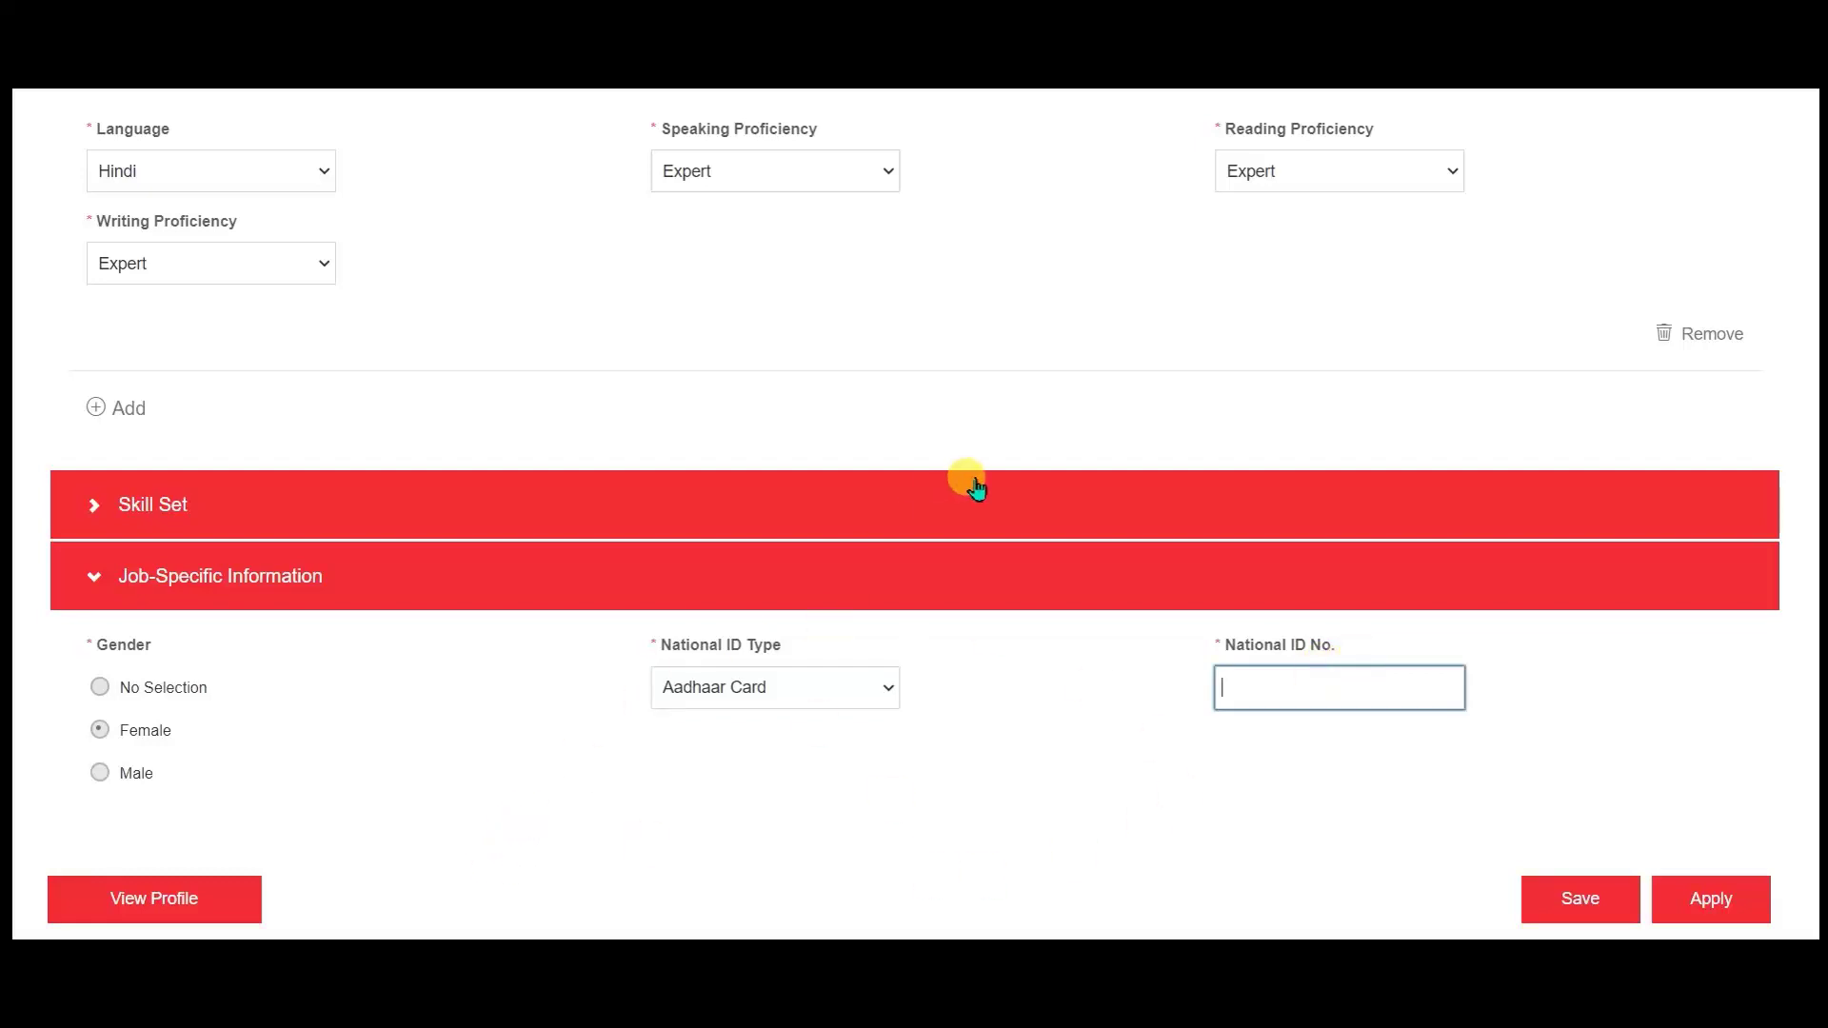
key("Return")
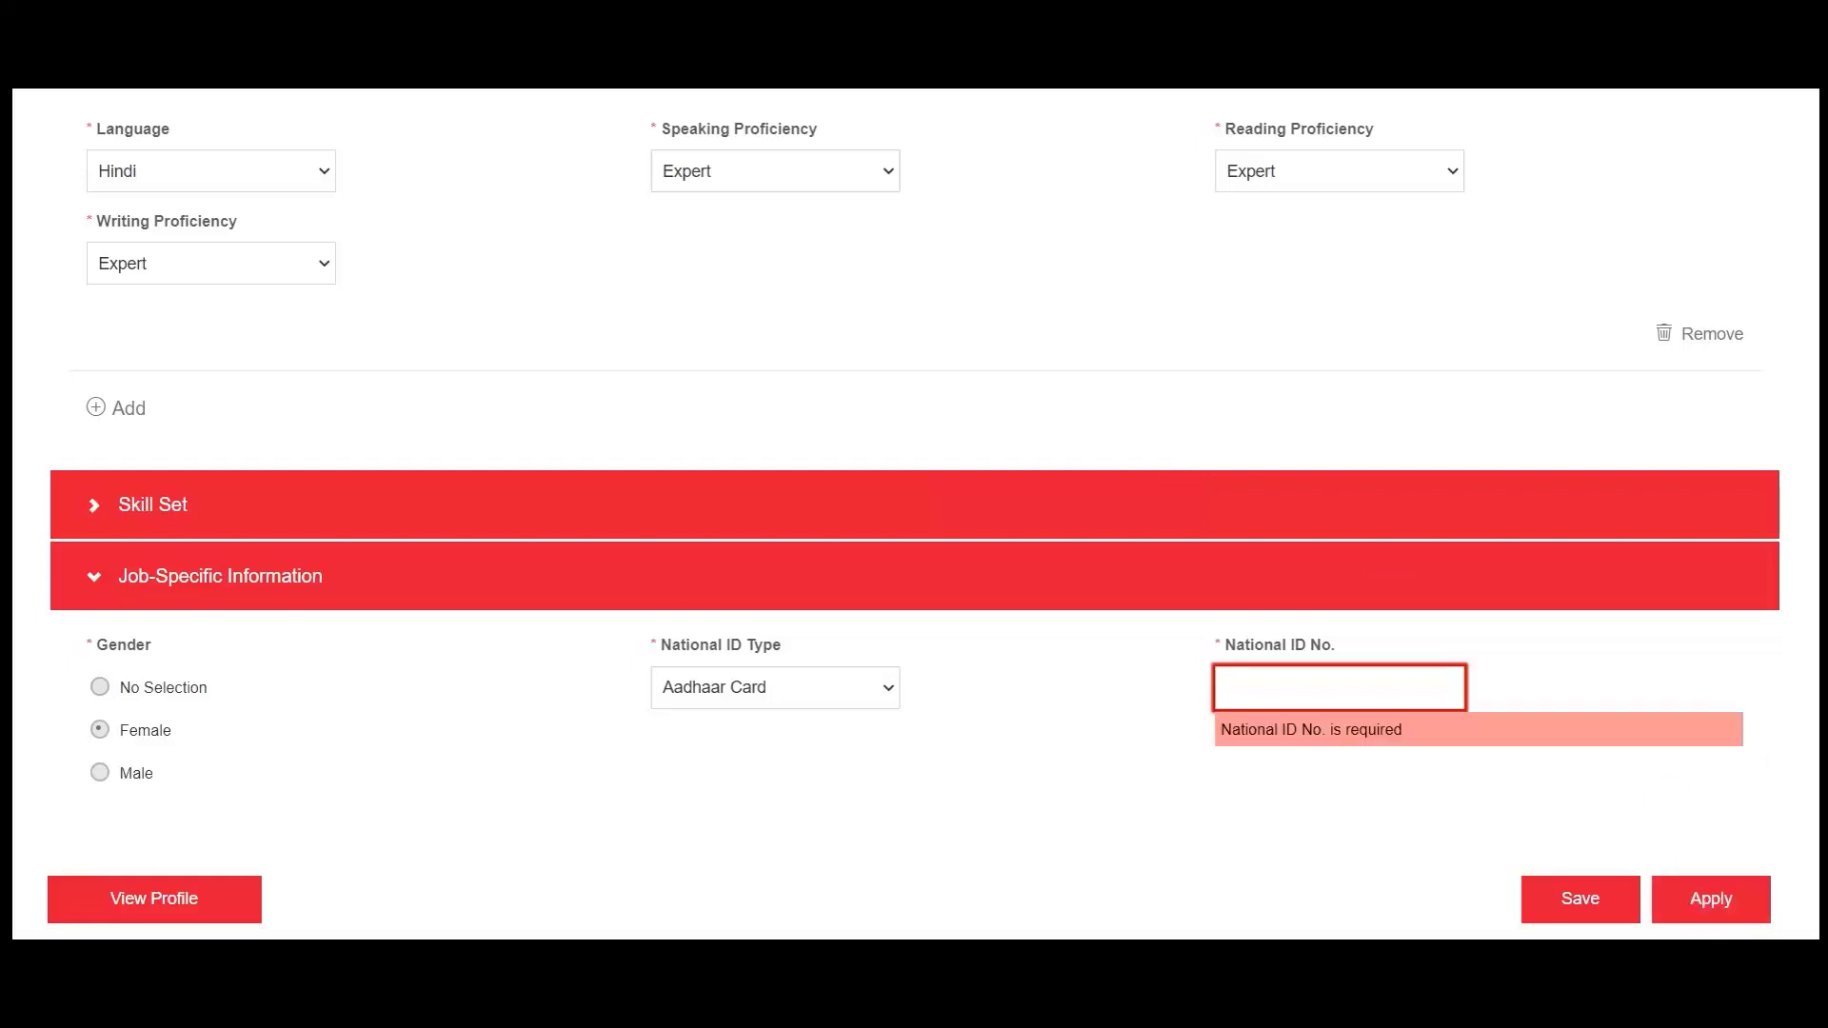